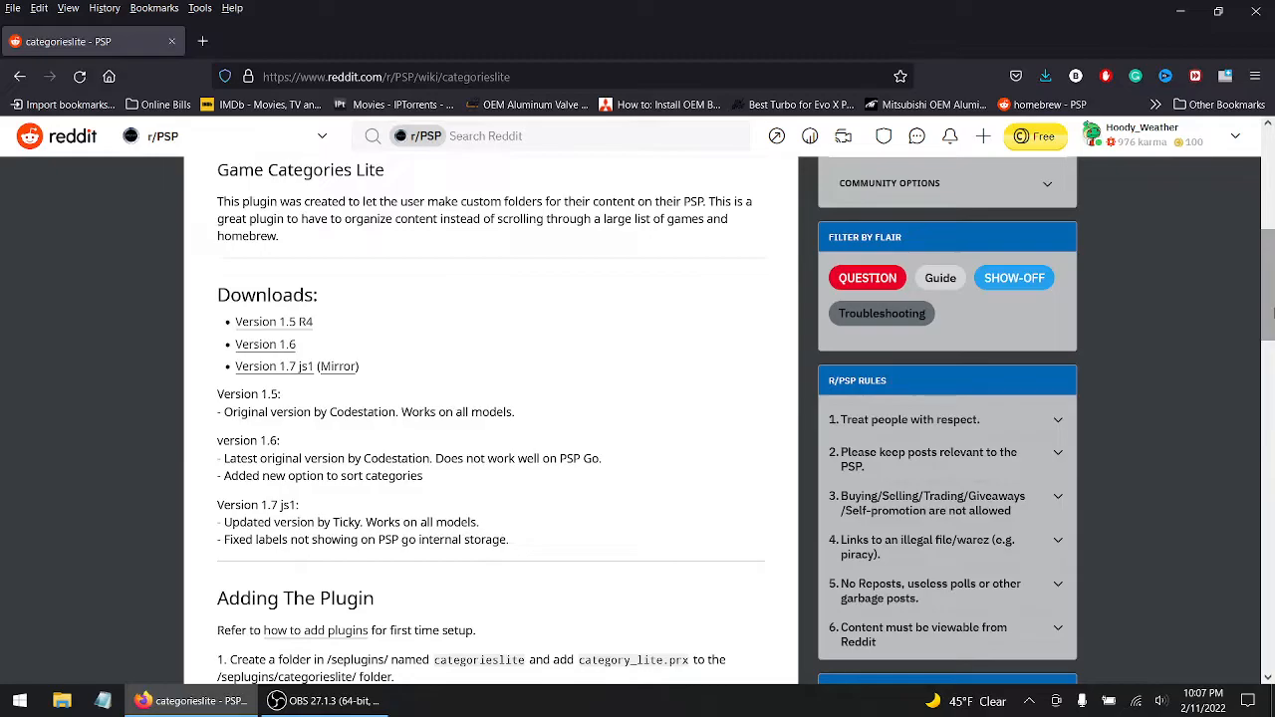
left_click_drag(1271, 312, 1271, 515)
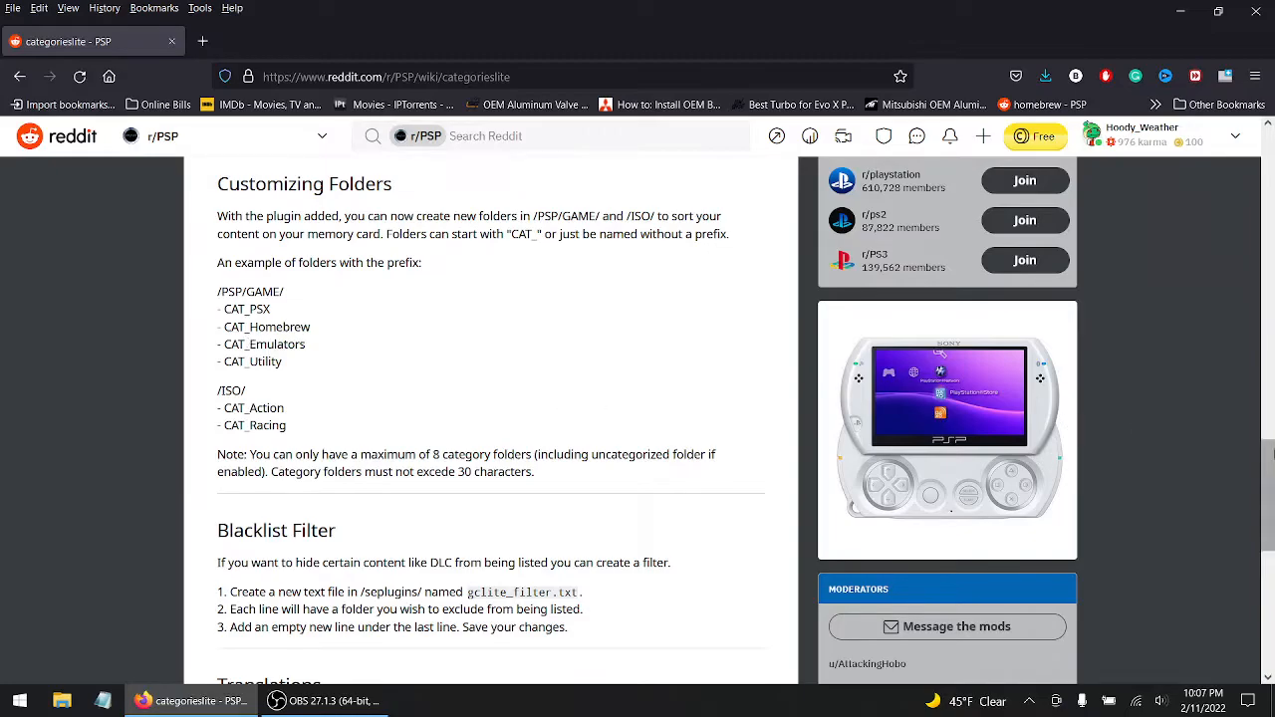
scroll(1269, 422, "up", 1)
scroll(1270, 422, "up", 10)
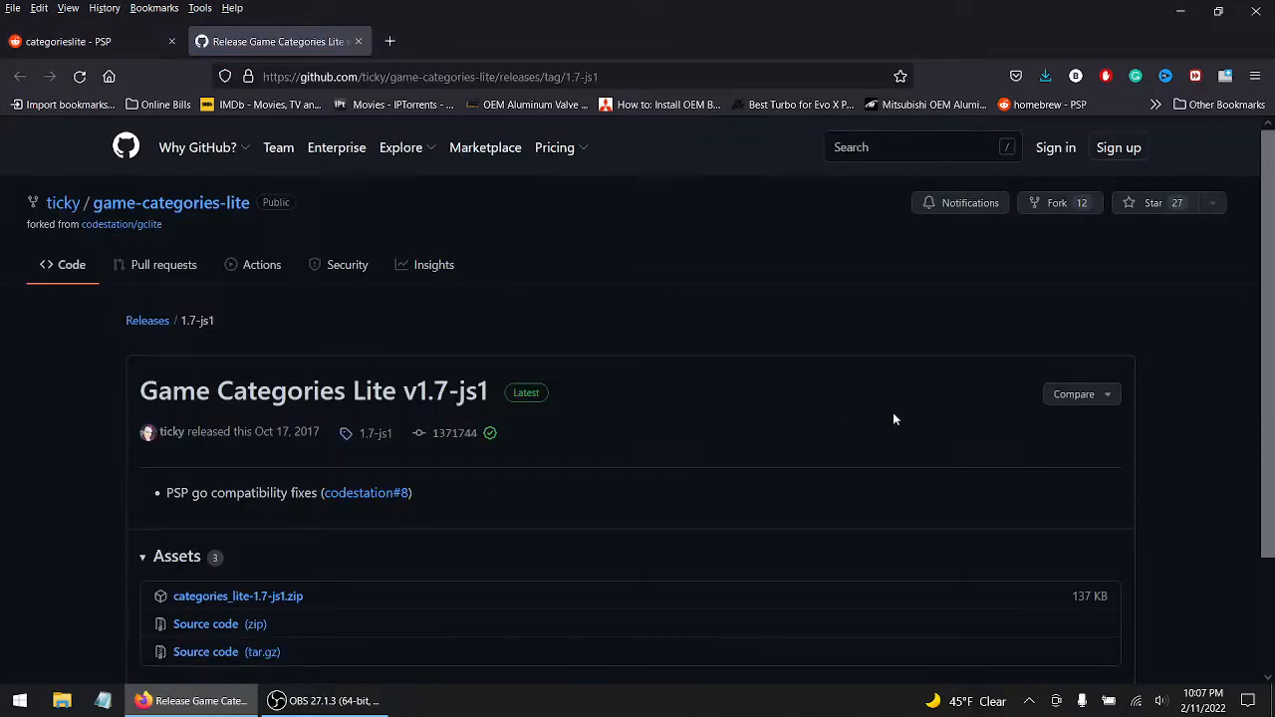
scroll(1270, 445, "down", 1)
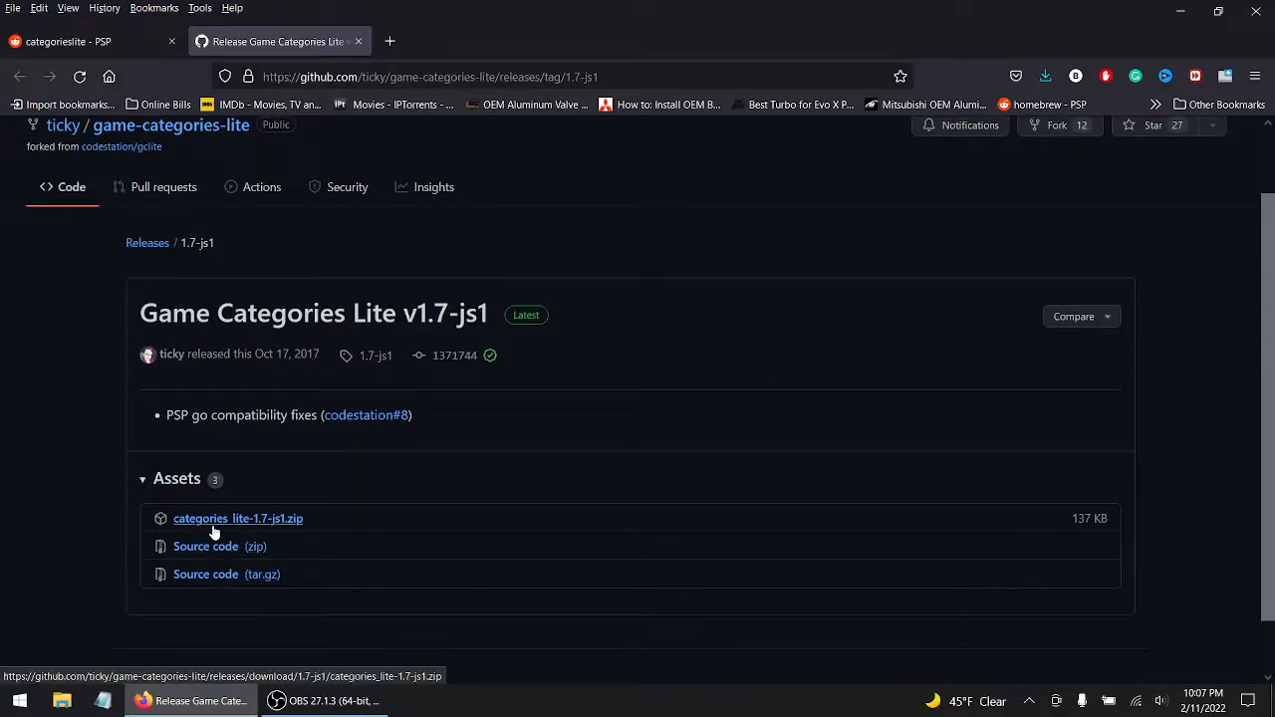
Minimize Firefox and open the New folder of extracted Game Categories Lite files.
left_click(1180, 11)
double_click(104, 202)
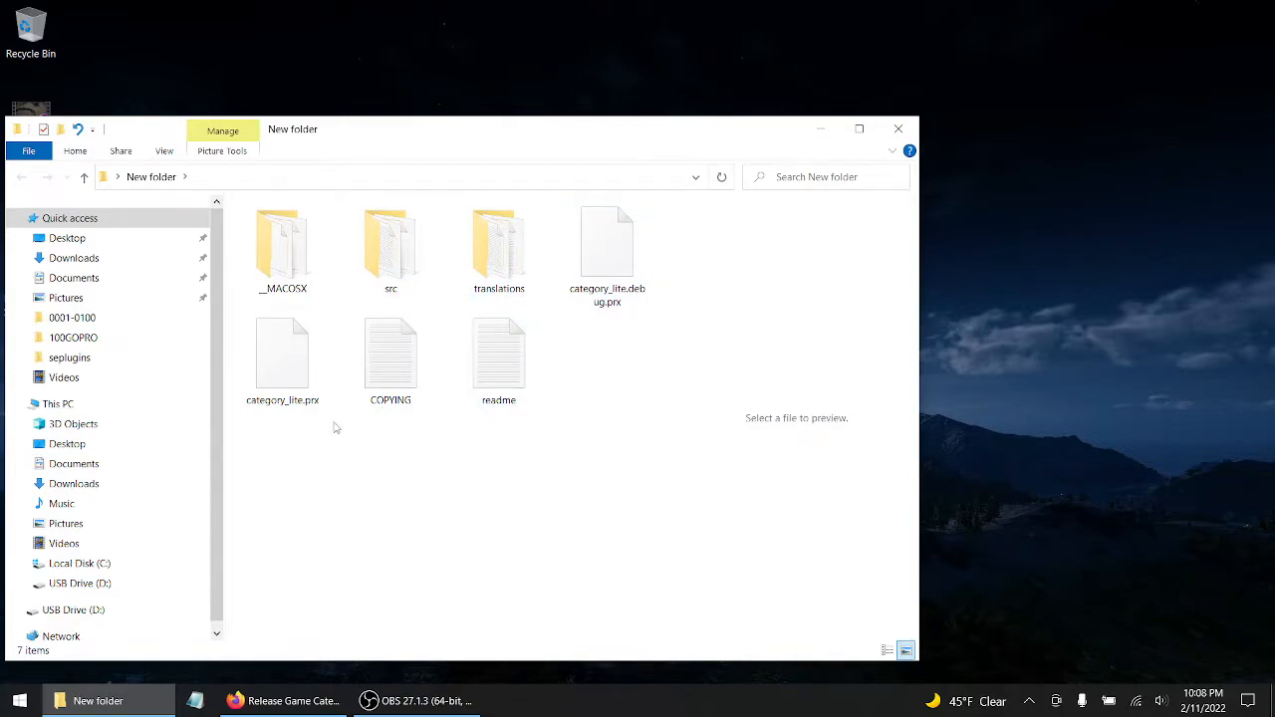
Check the readme and category_lite.prx, then browse This PC to USB Drive (D:) and move that window aside.
left_click(476, 361)
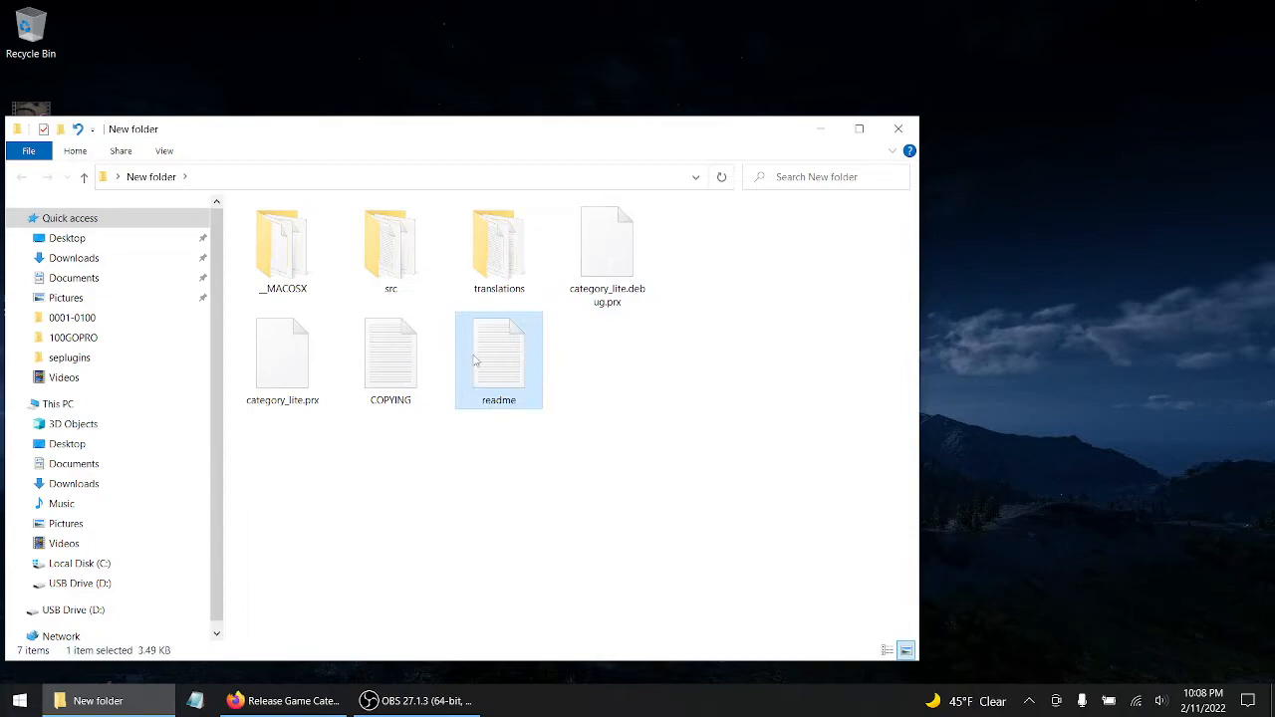
left_click(305, 379)
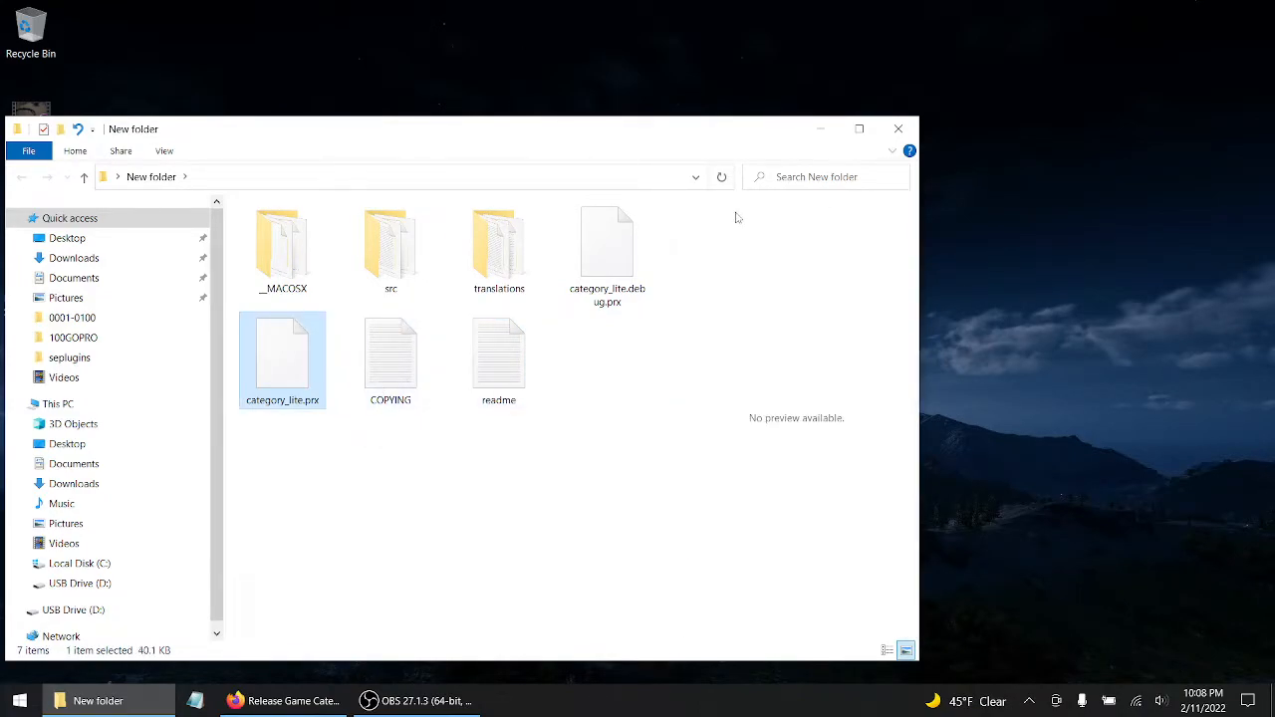
left_click(897, 129)
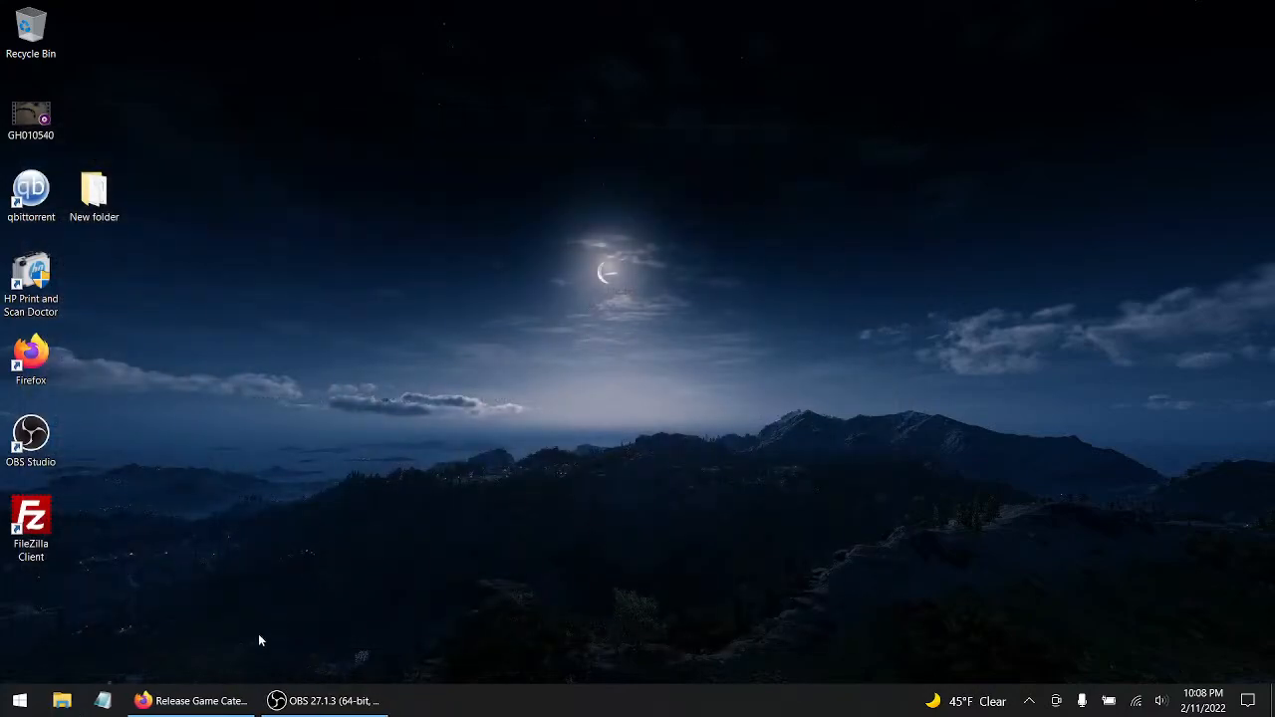
left_click(62, 700)
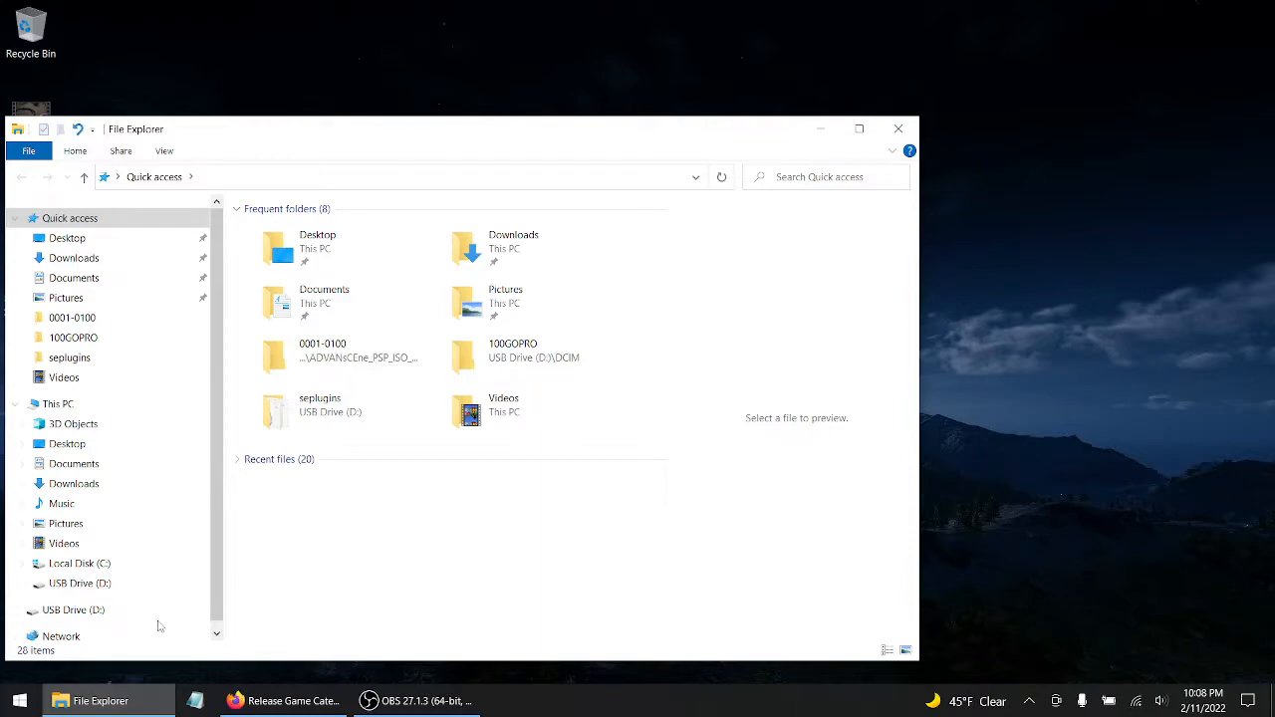
left_click(89, 589)
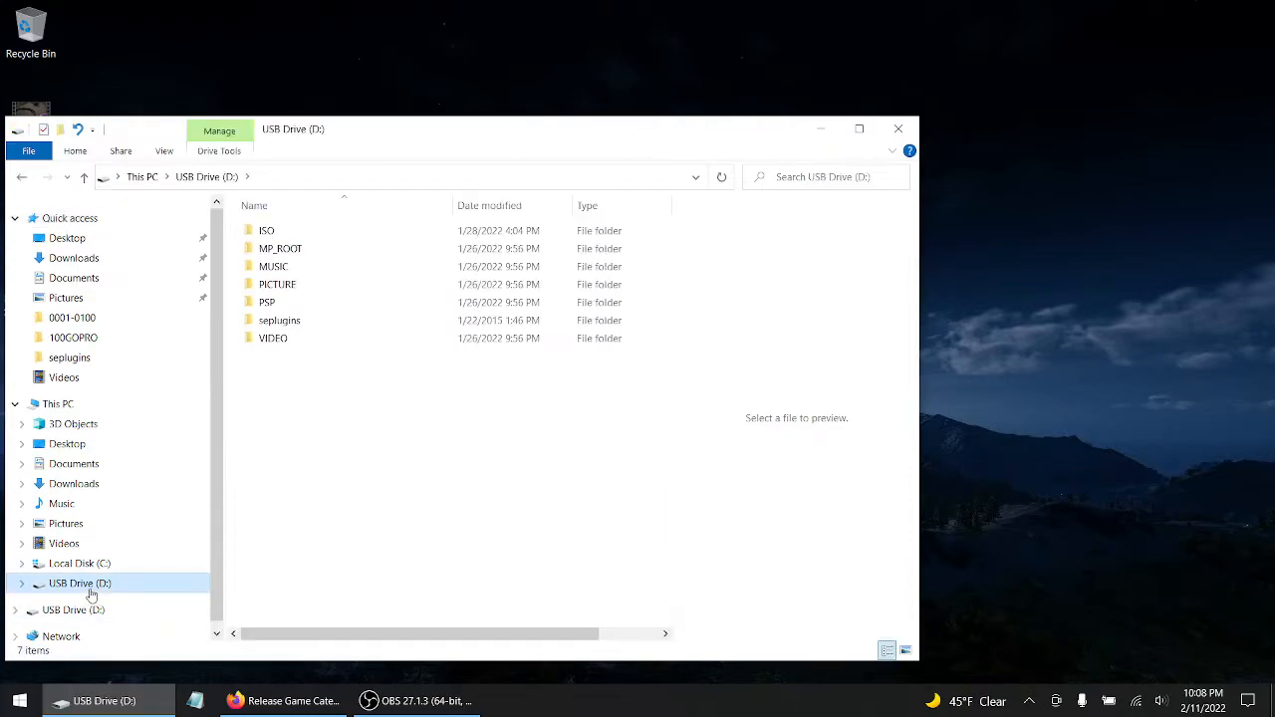
left_click_drag(353, 130, 791, 127)
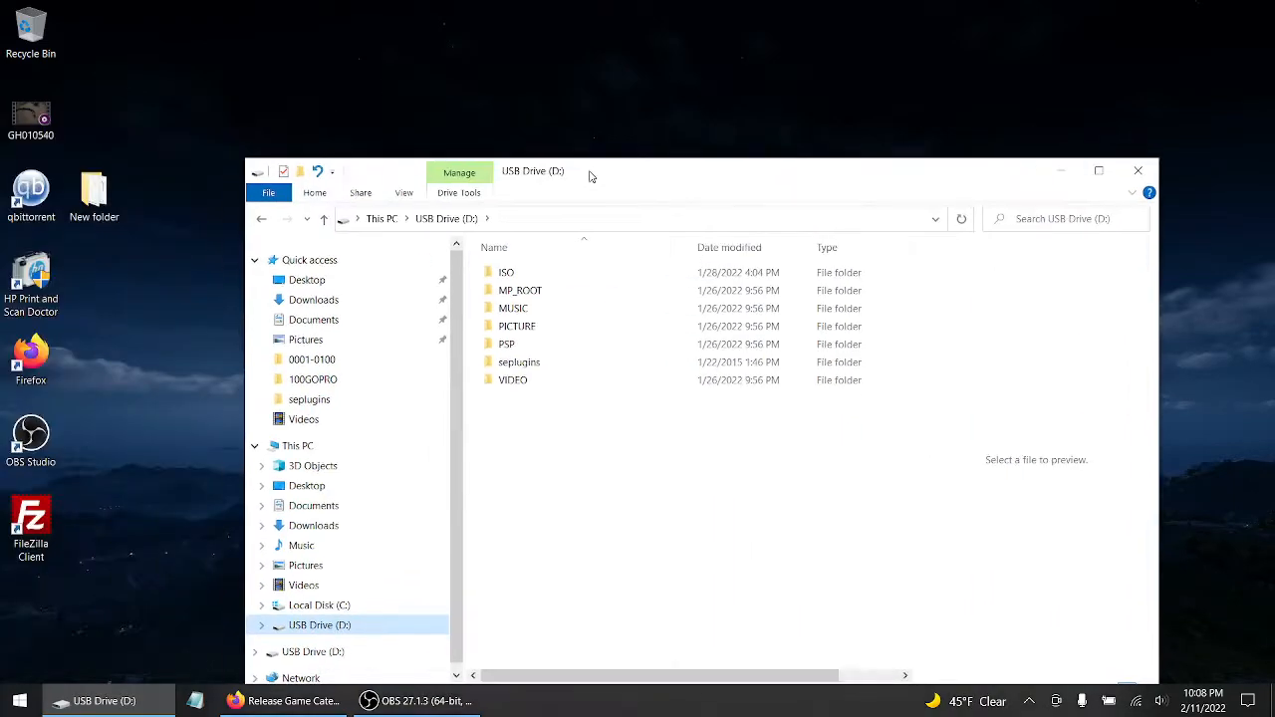
Reopen the plugin files folder with category_lite.prx selected and enter seplugins on the USB drive.
double_click(104, 207)
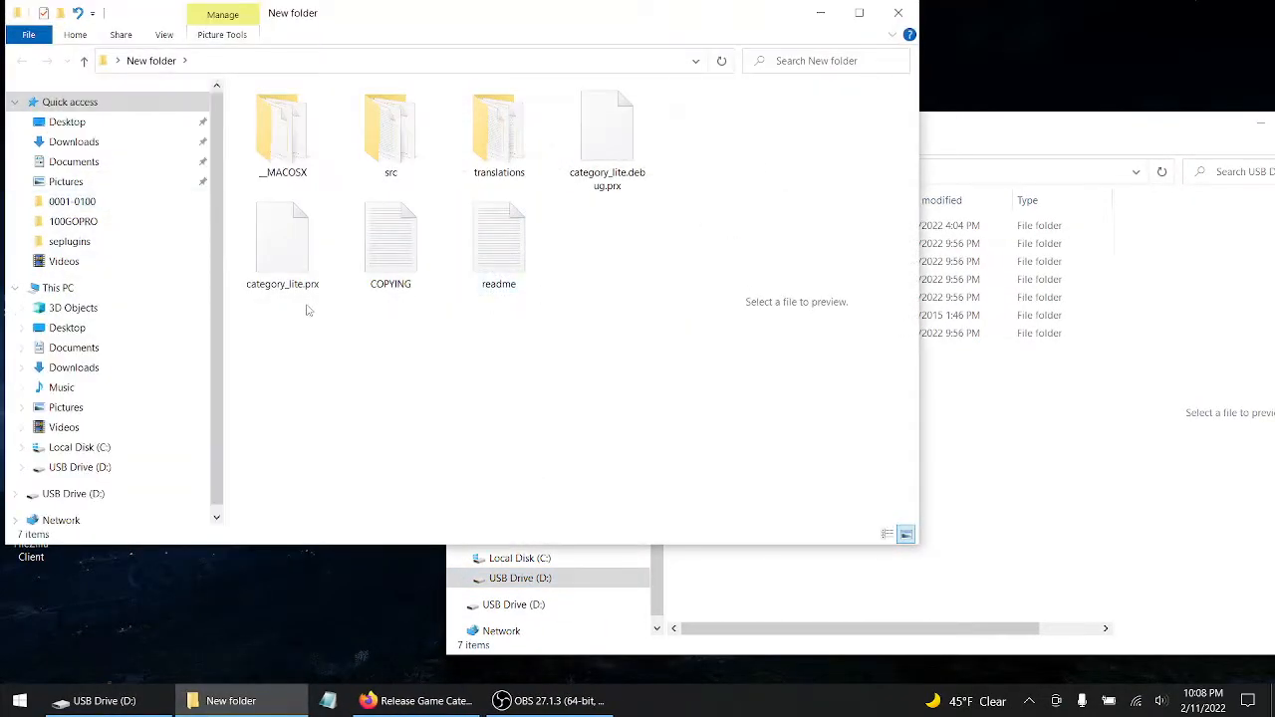
left_click(291, 257)
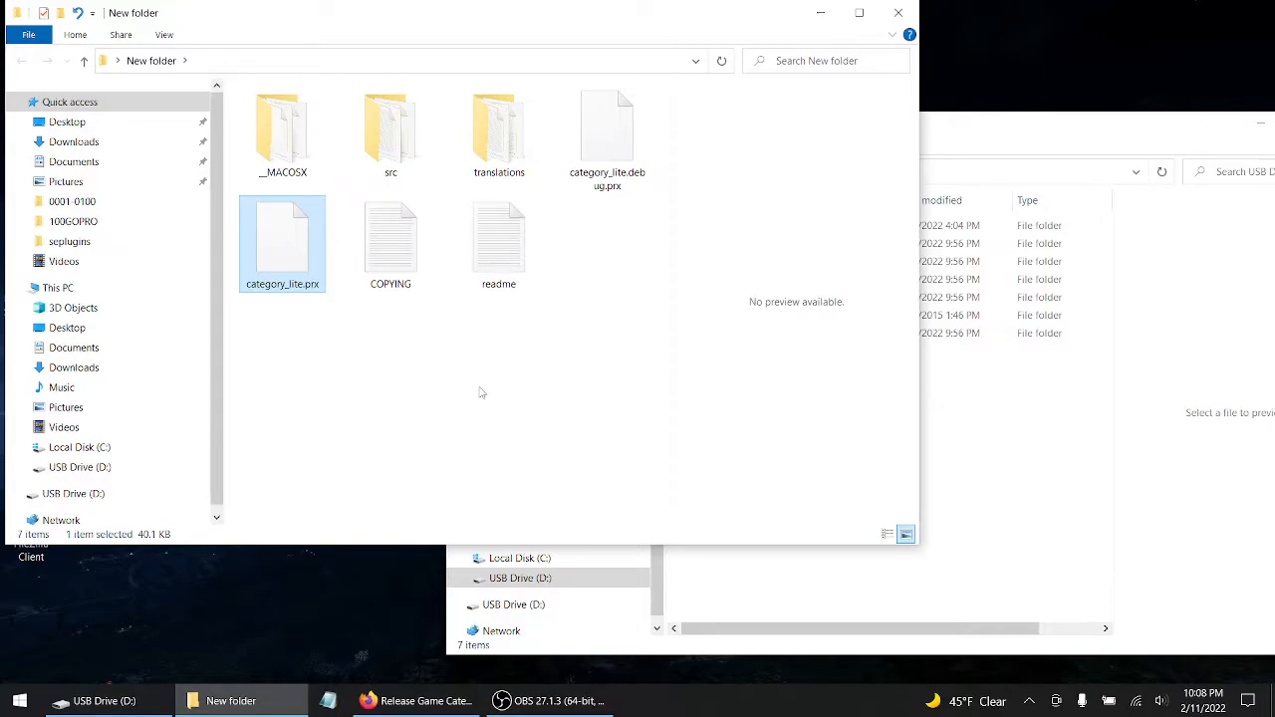
left_click(996, 538)
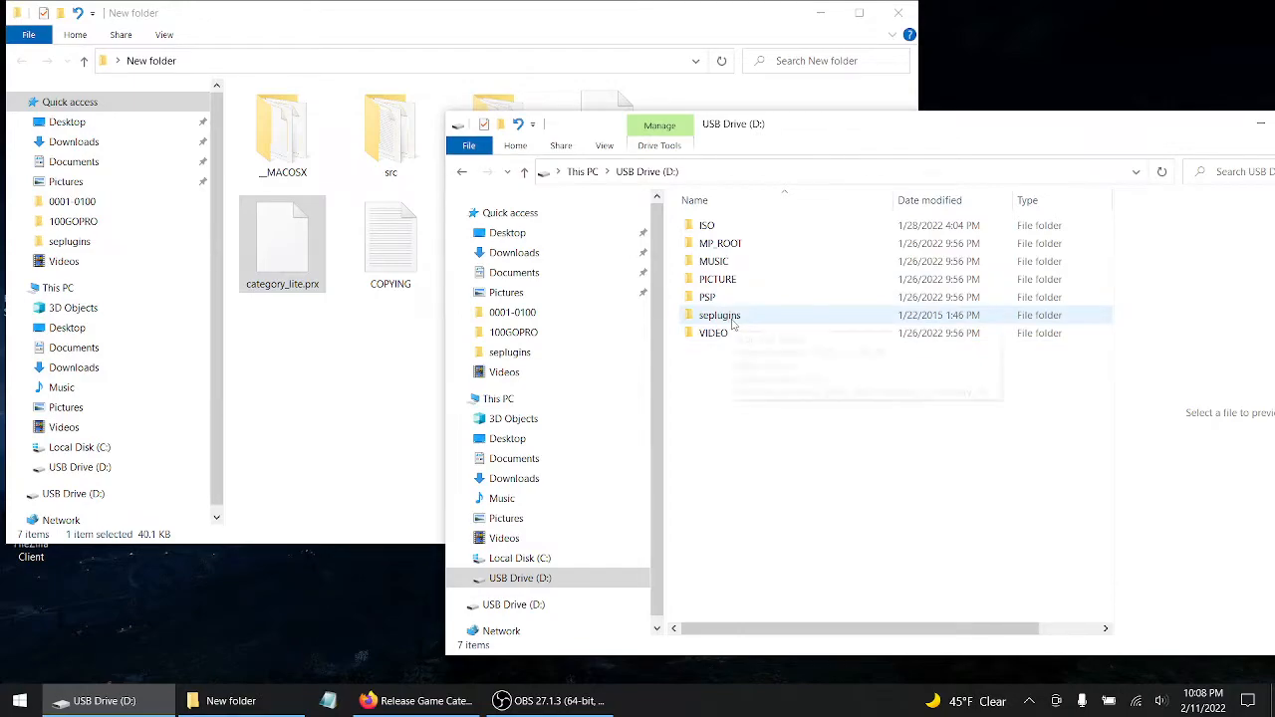
double_click(733, 316)
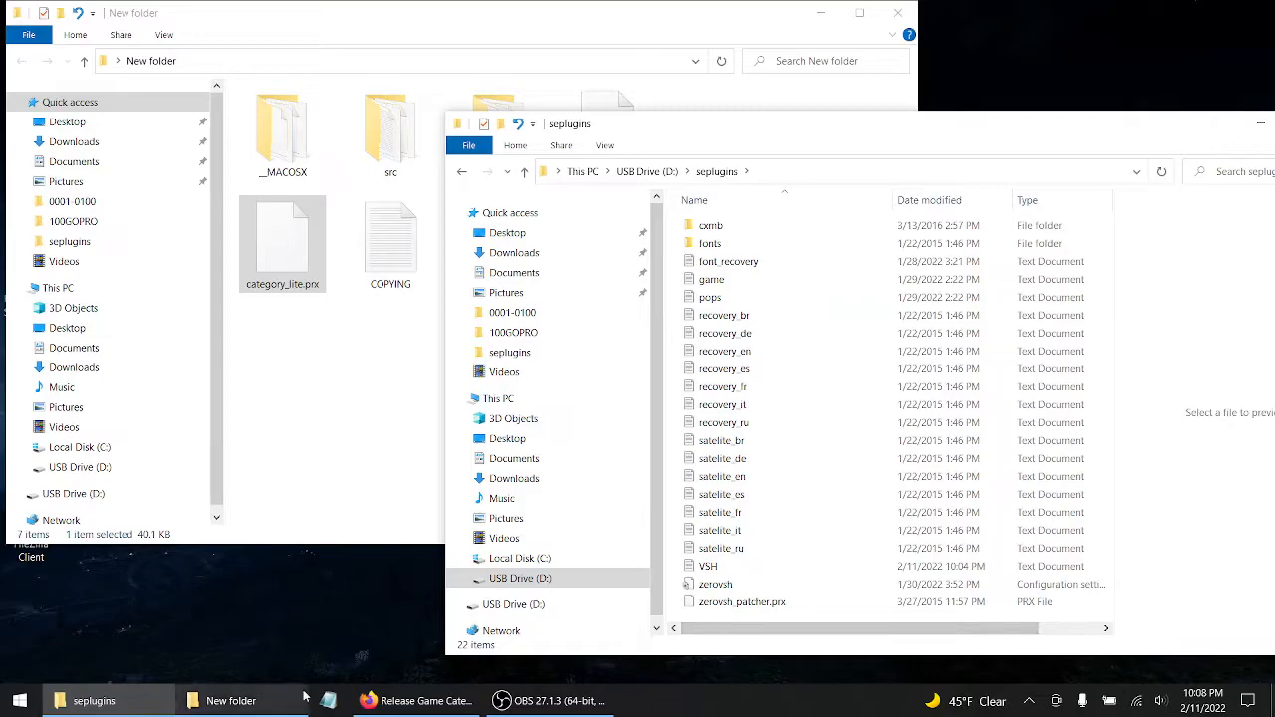
Show the r/PSP categorieslite wiki's Adding The Plugin steps, then bring the seplugins window forward.
left_click(419, 700)
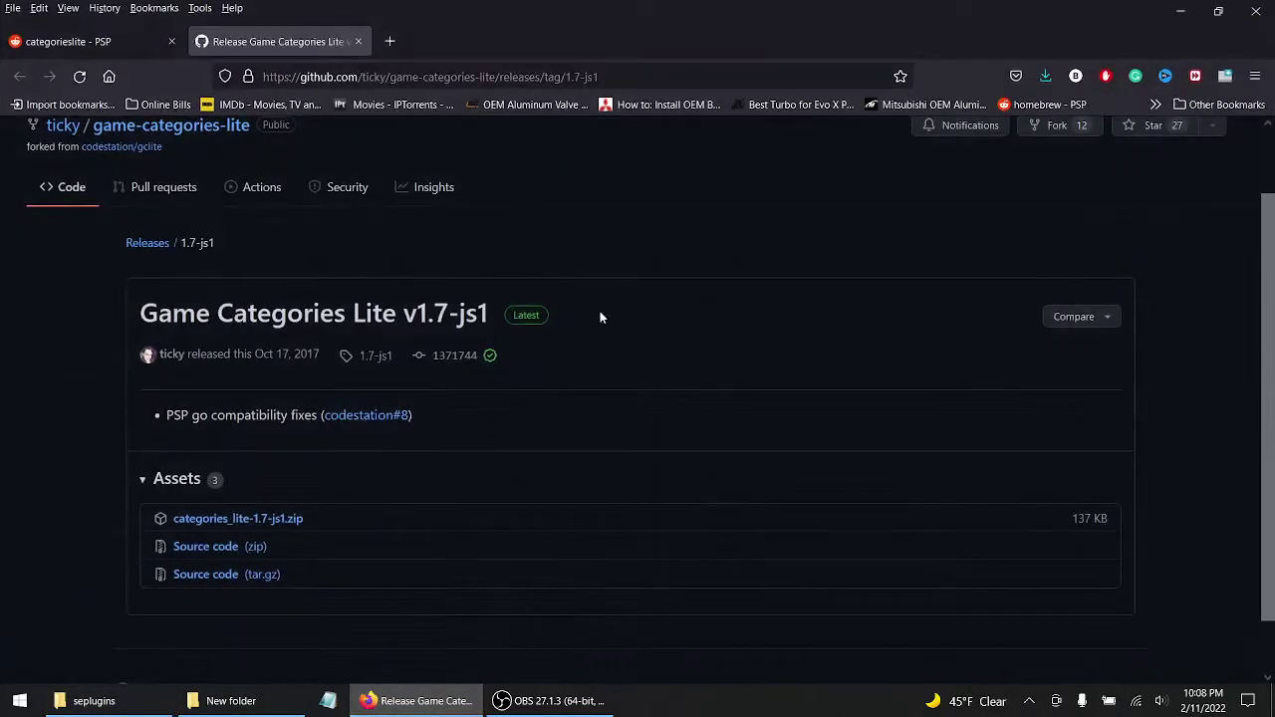
left_click(107, 45)
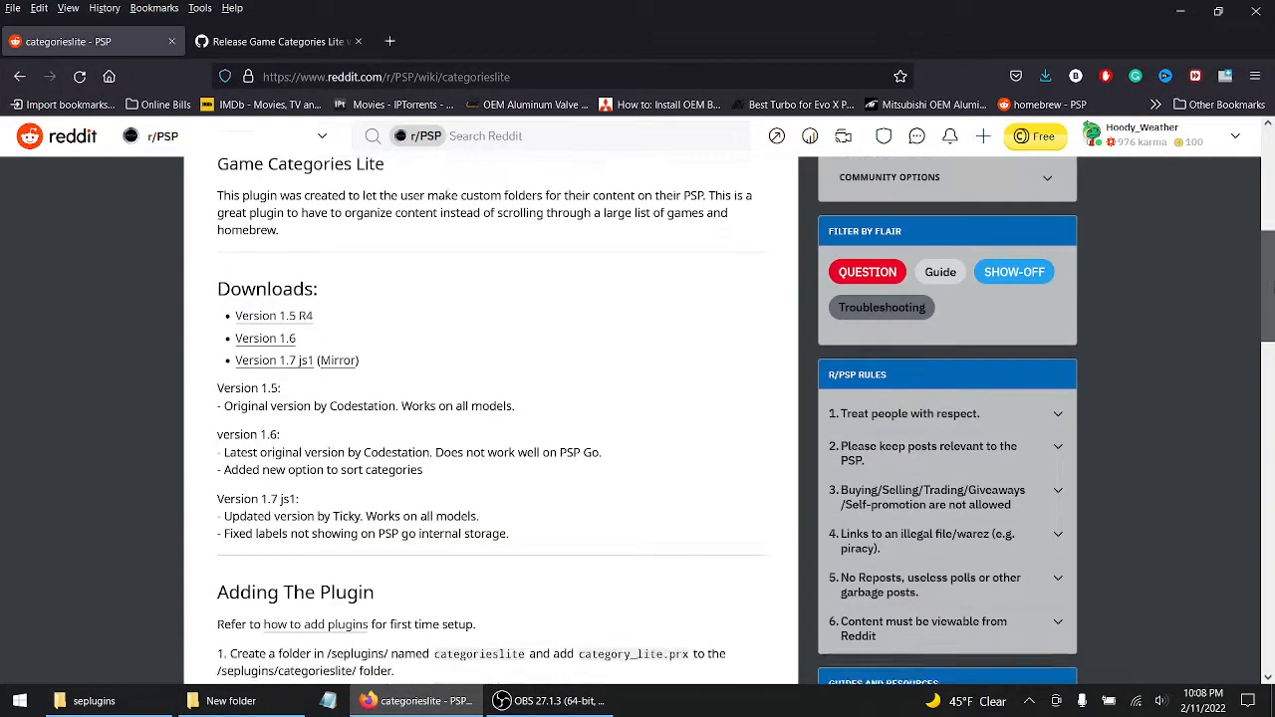
left_click_drag(1268, 289, 1271, 374)
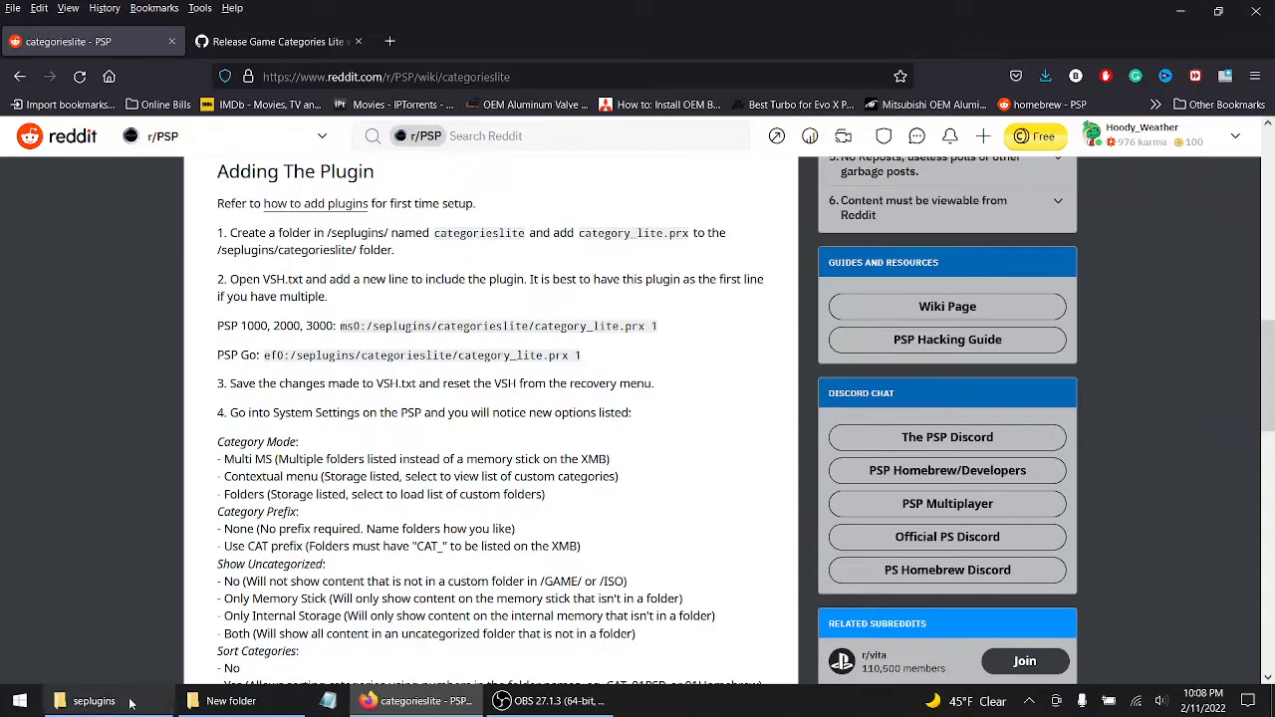
left_click(87, 700)
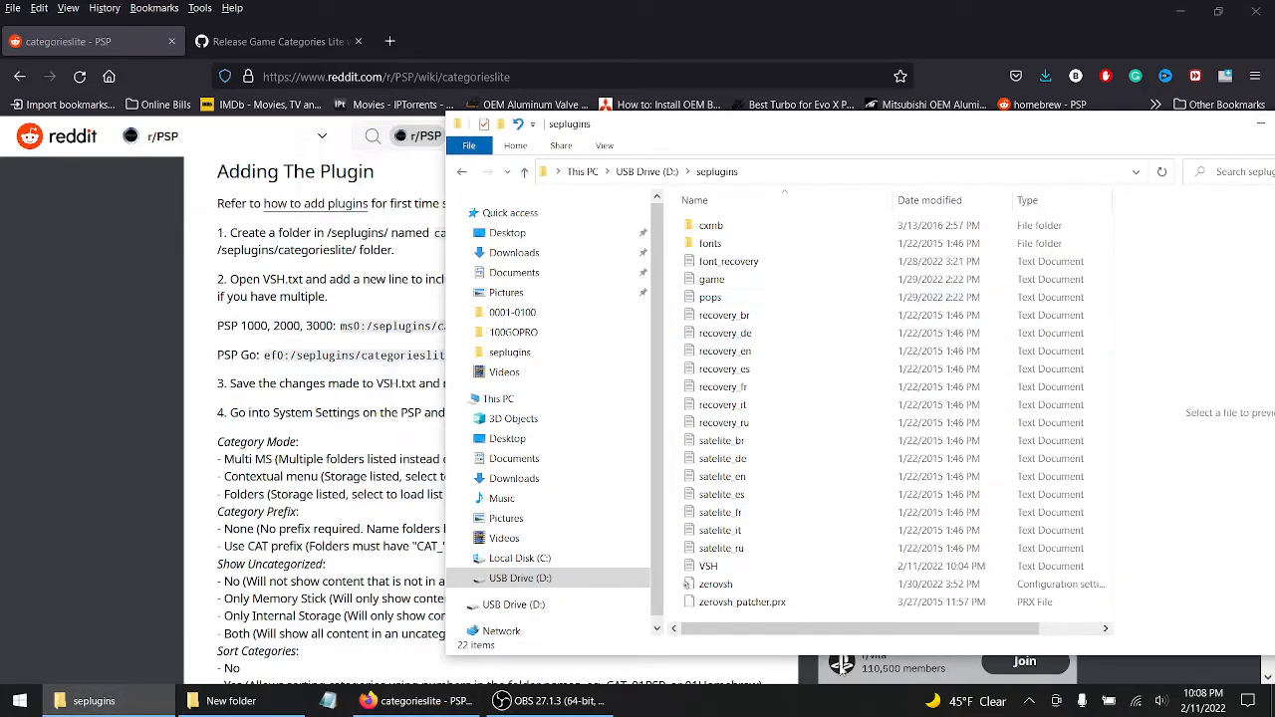
Create a new folder in seplugins and name it categorieslite.
right_click(885, 620)
mouse_move(924, 578)
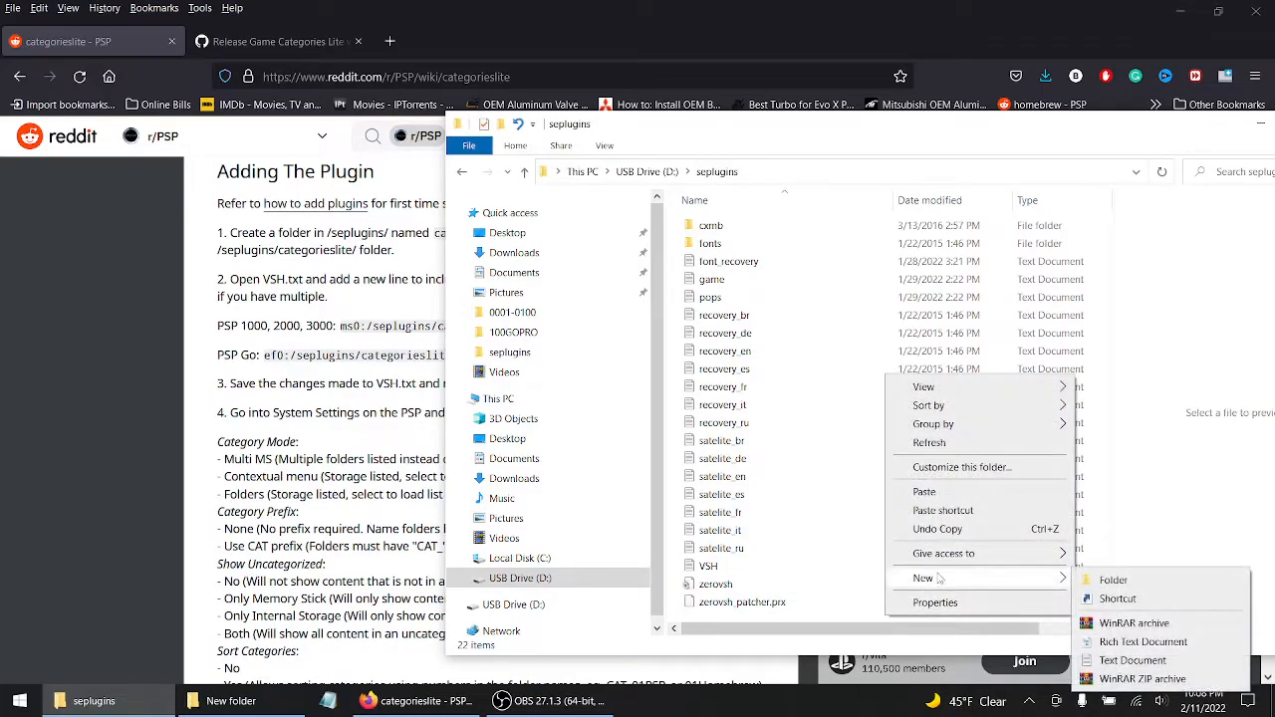
left_click(1103, 580)
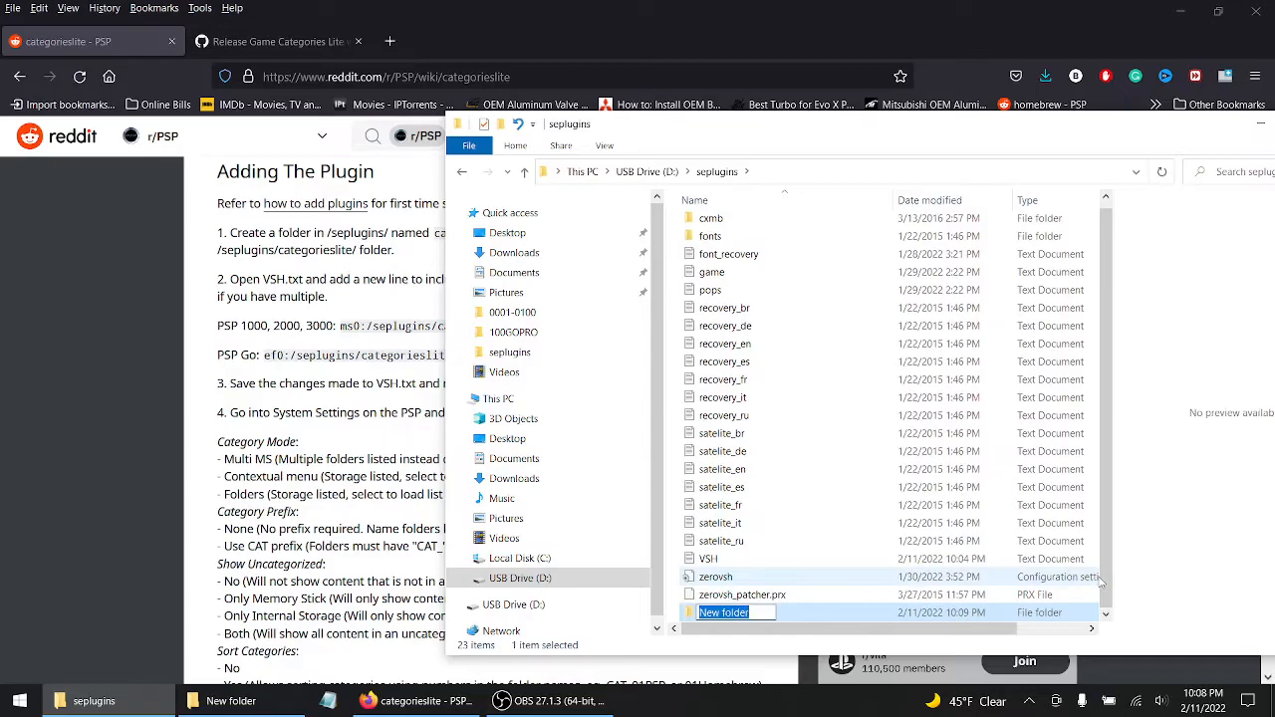
mouse_move(918, 135)
left_mouse_down()
mouse_move(908, 192)
mouse_move(987, 259)
left_mouse_up()
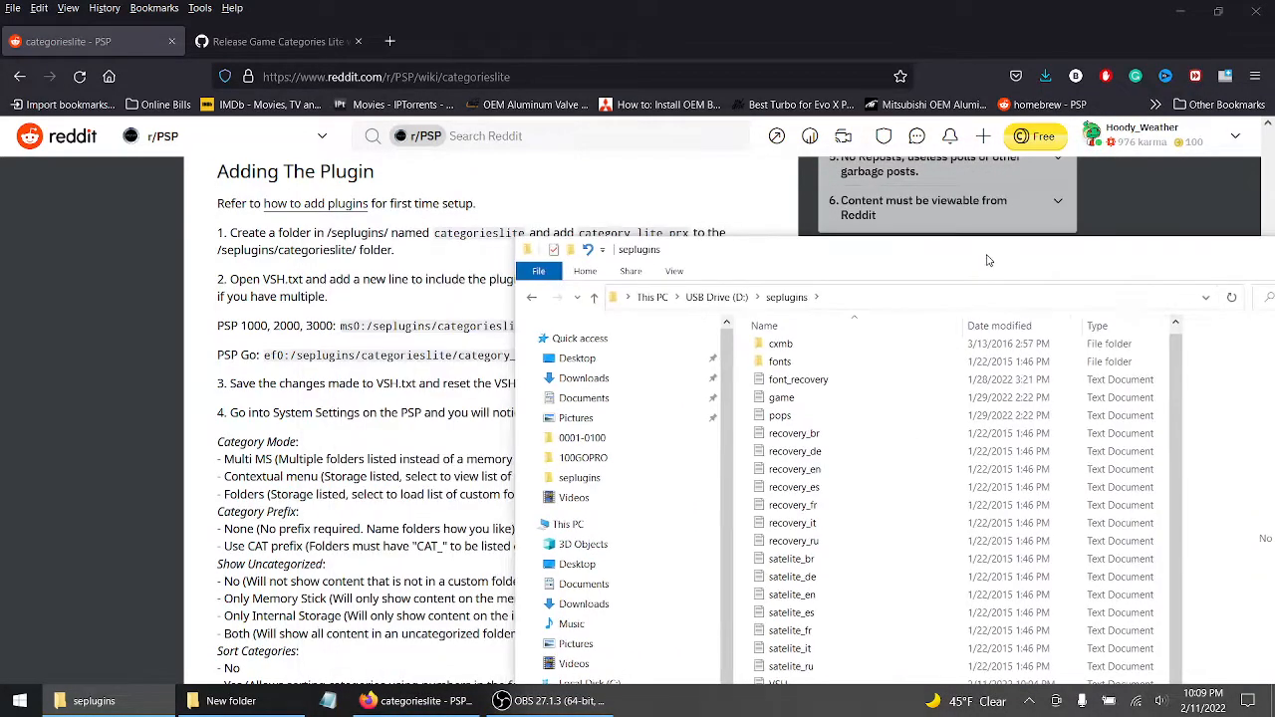
left_click_drag(988, 259, 1024, 112)
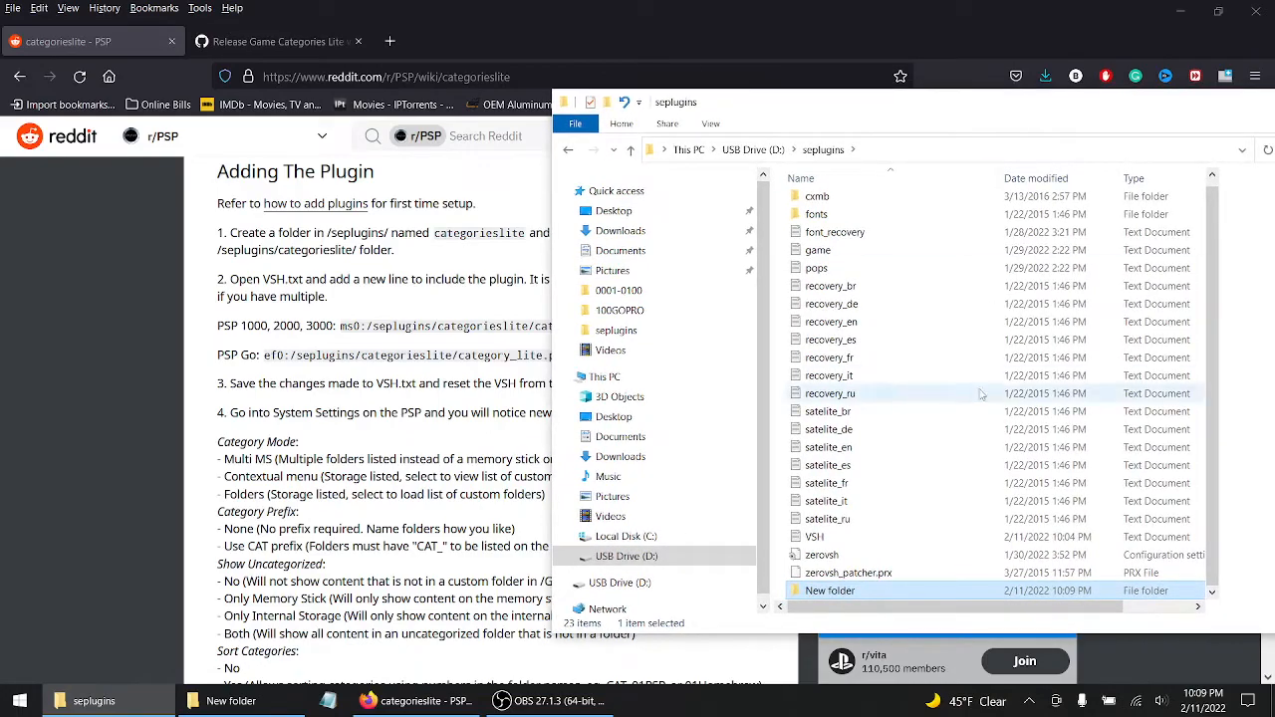
key("F2")
type("cat")
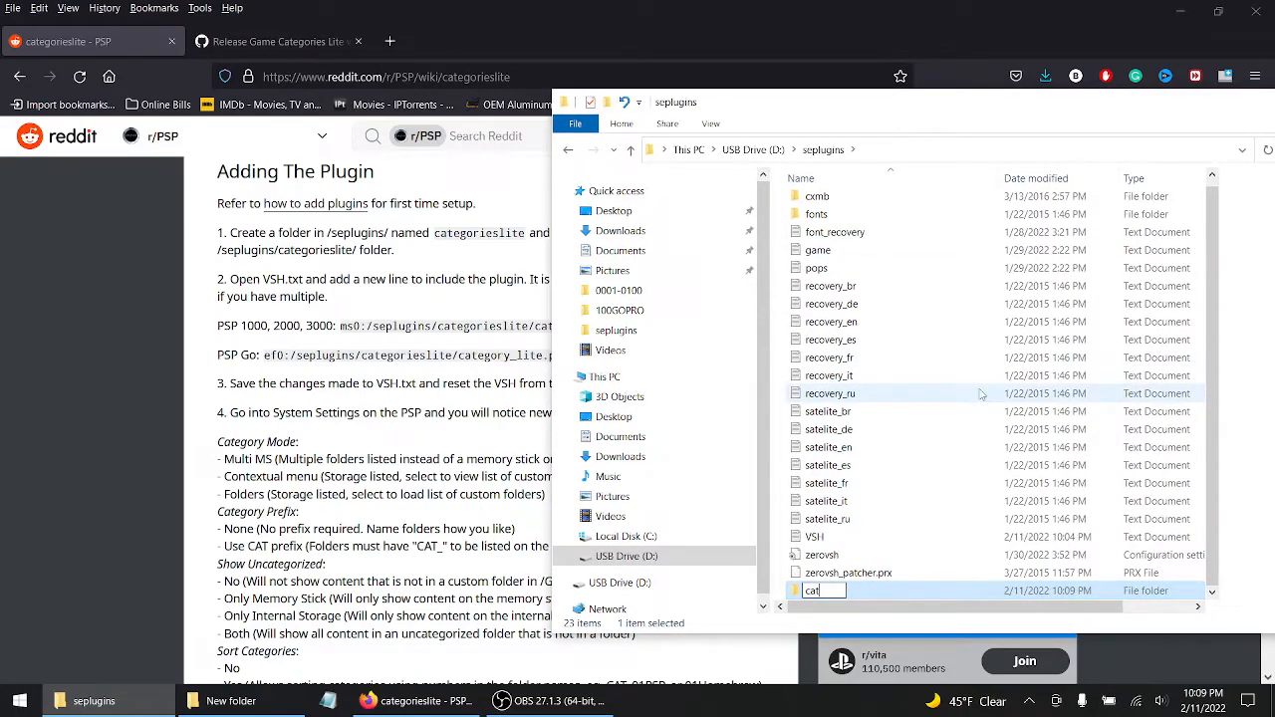
type("ego")
type("rieslit")
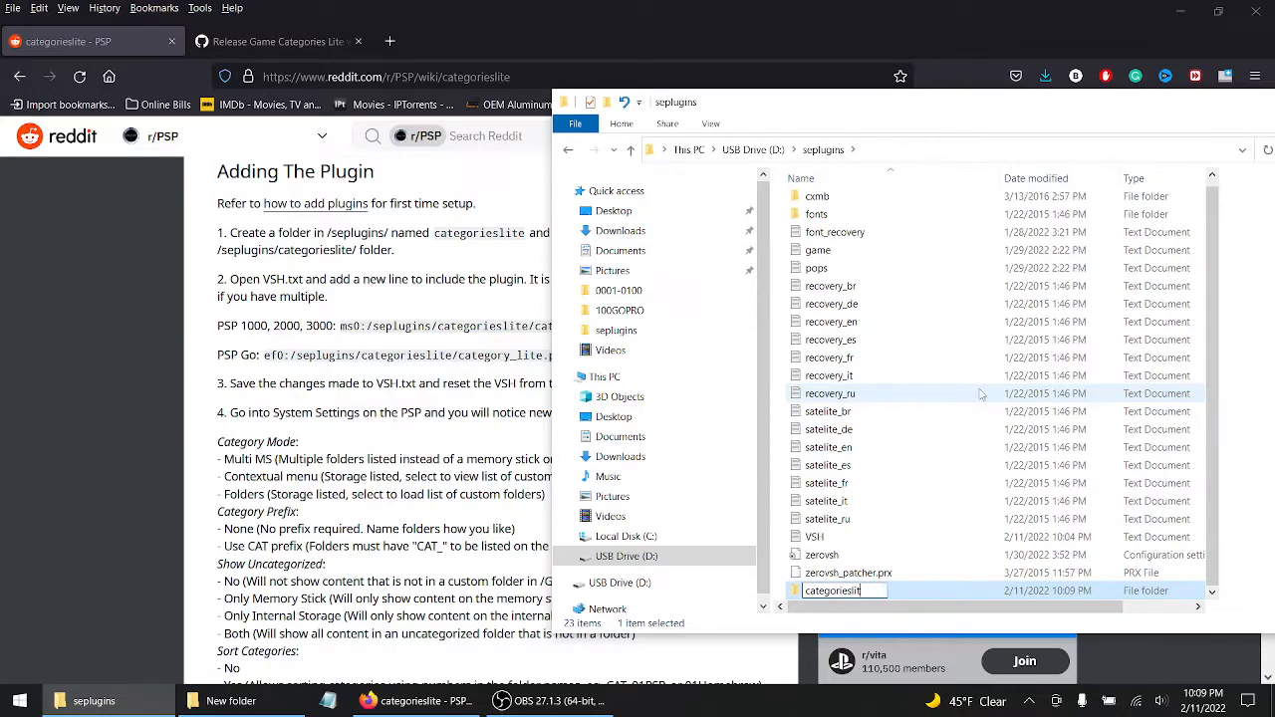
type("e")
key("Return")
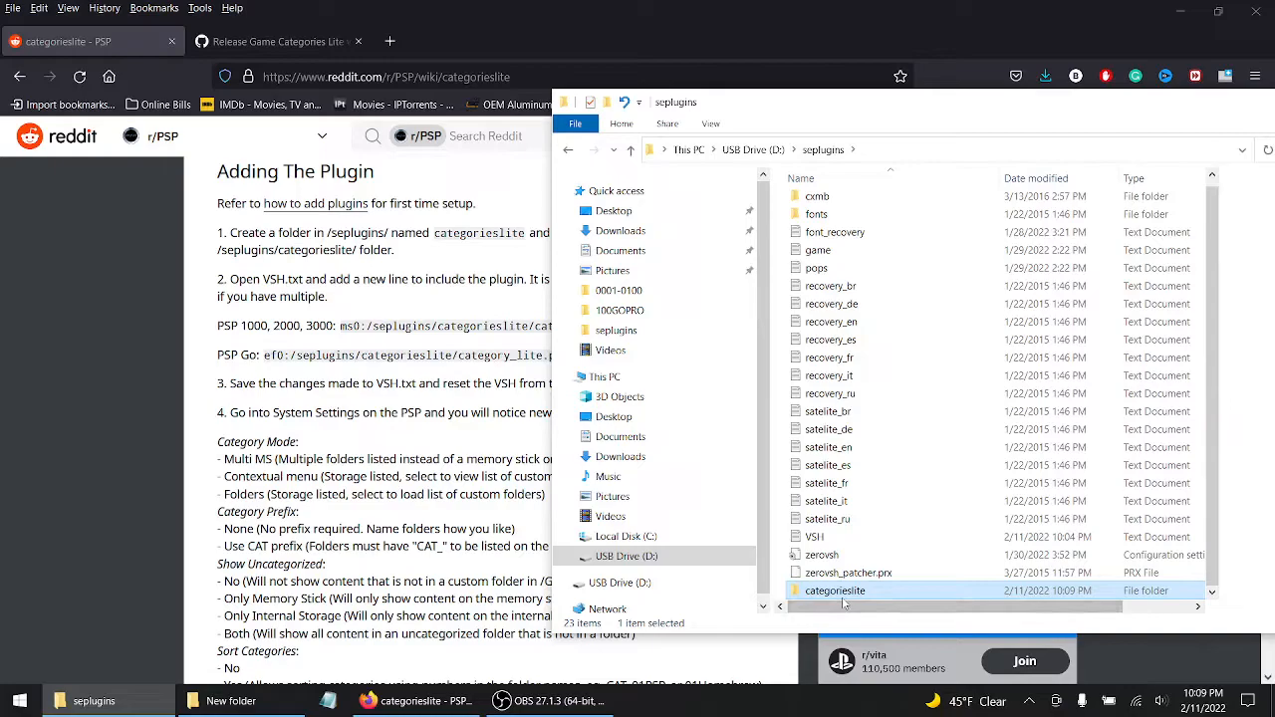
Copy category_lite.prx from the download folder into the new categorieslite folder.
double_click(834, 590)
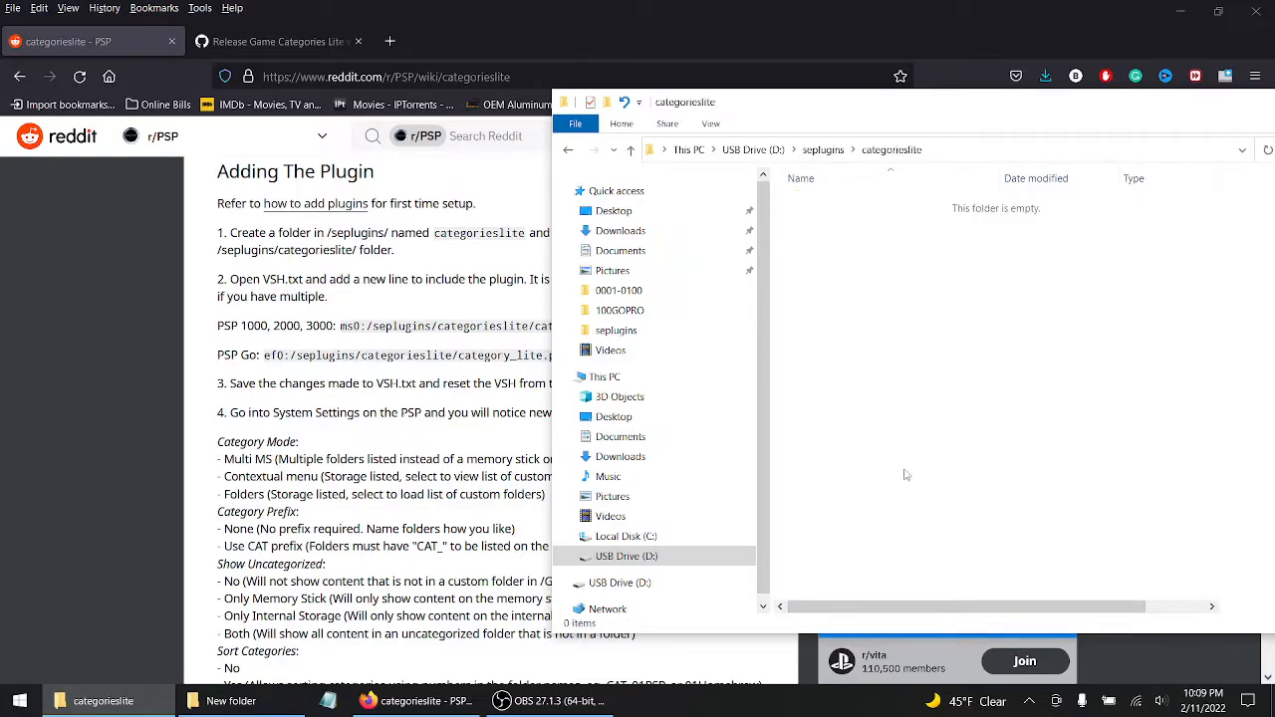
left_click(230, 700)
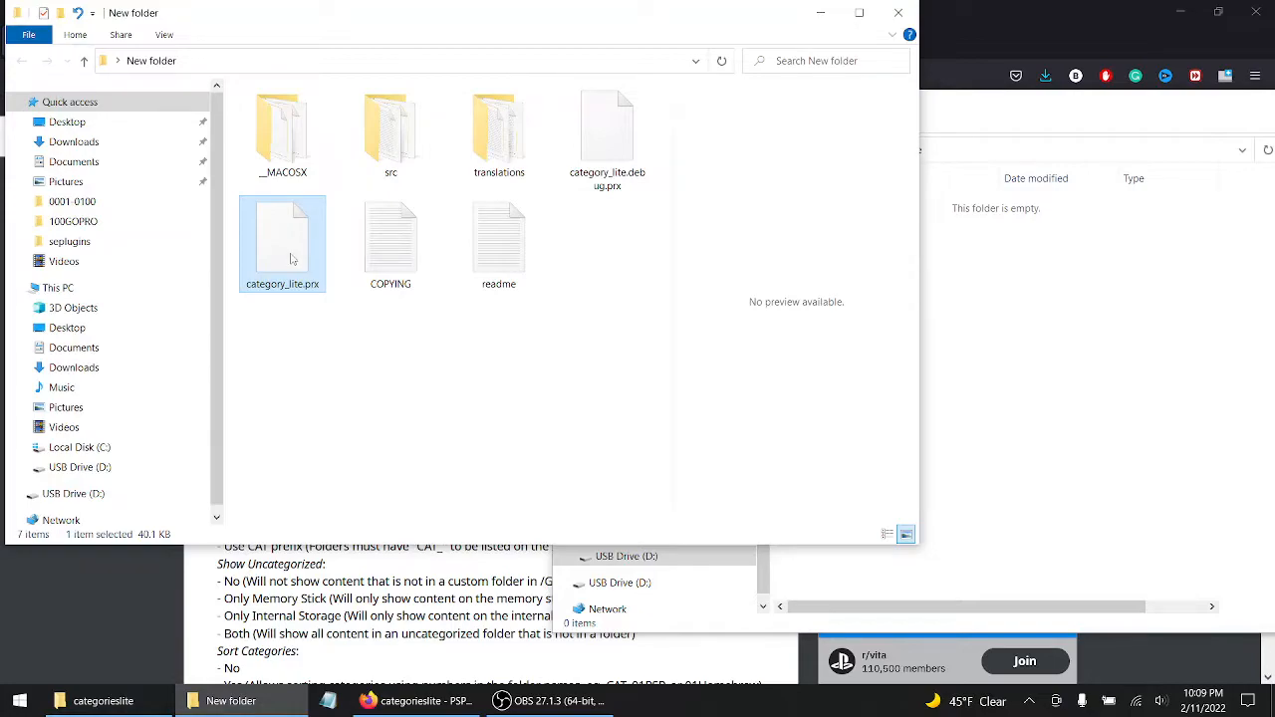
left_click_drag(291, 259, 1024, 436)
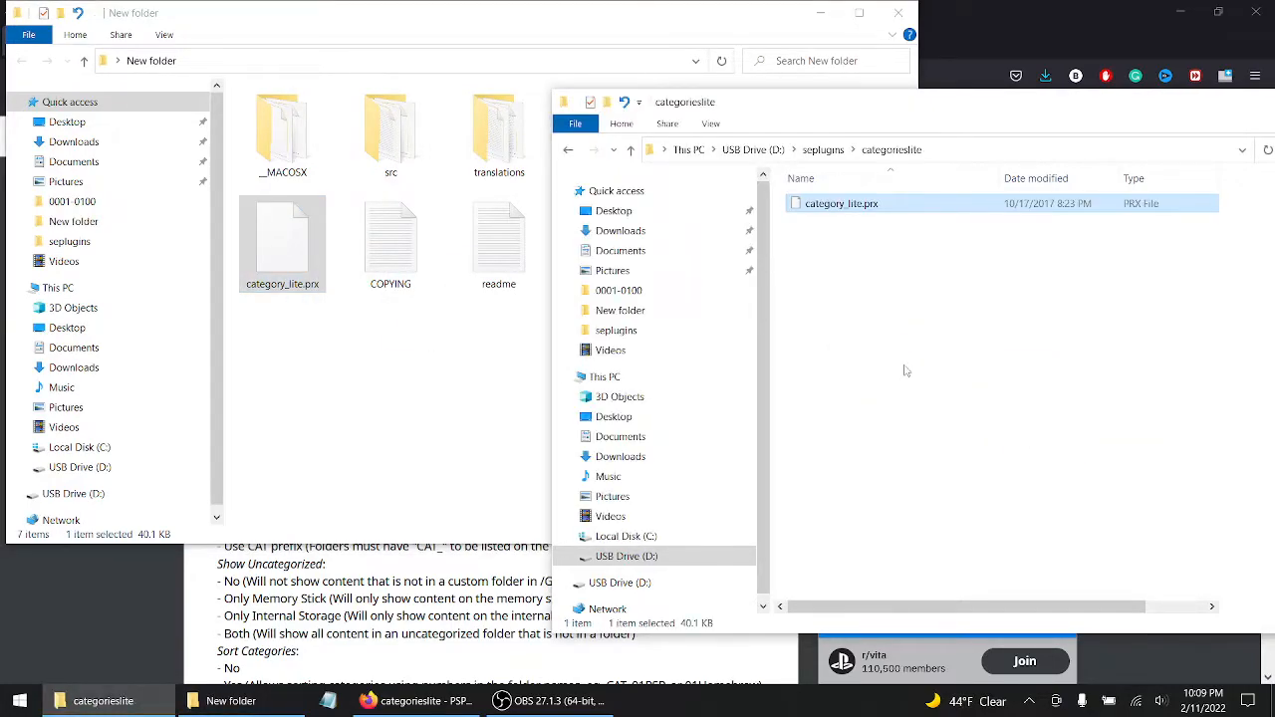
Close the New folder window and put away the categorieslite window to reveal the wiki steps.
left_click(898, 12)
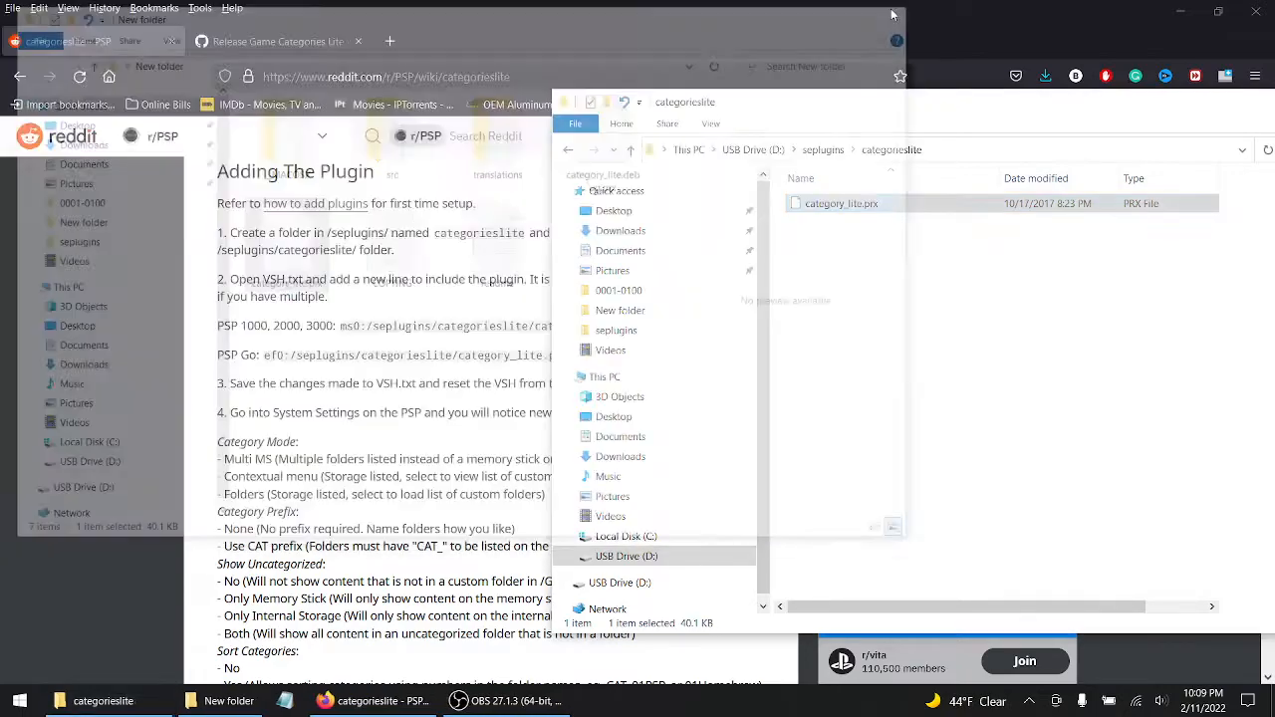
key("alt+F4")
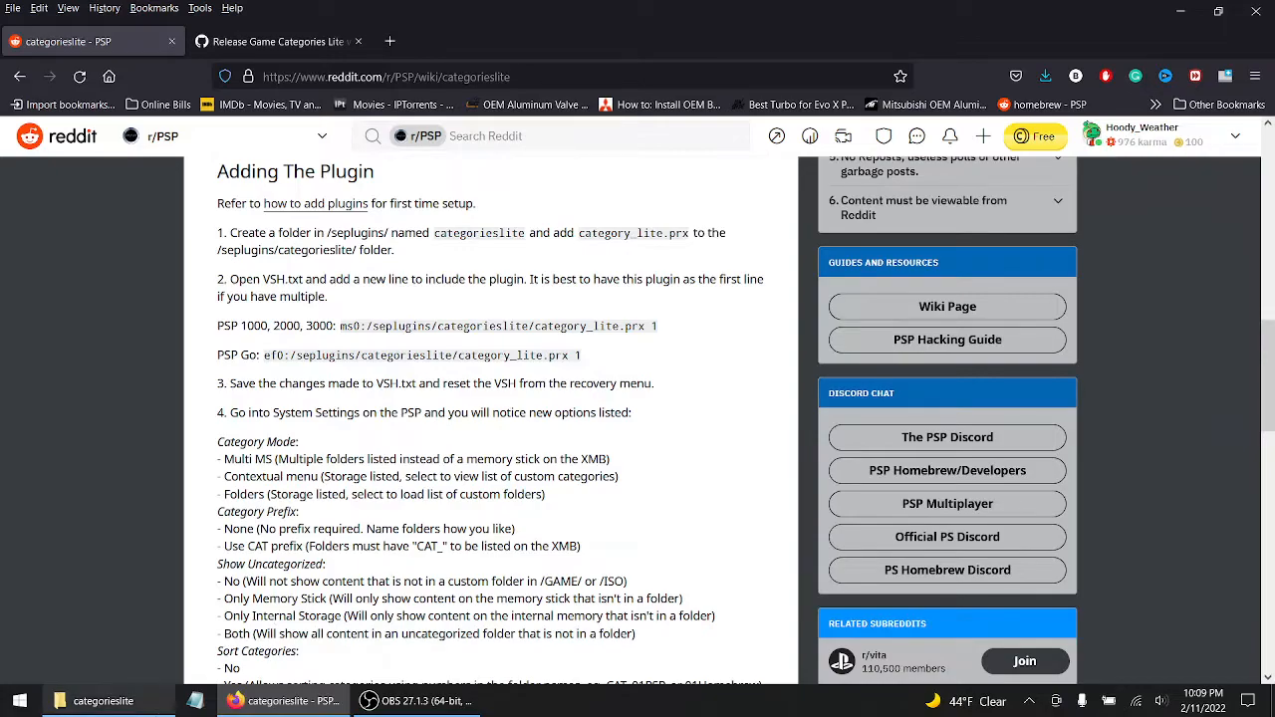
Bring the categorieslite window back and go up to seplugins where VSH is listed.
left_click(95, 700)
left_click(568, 149)
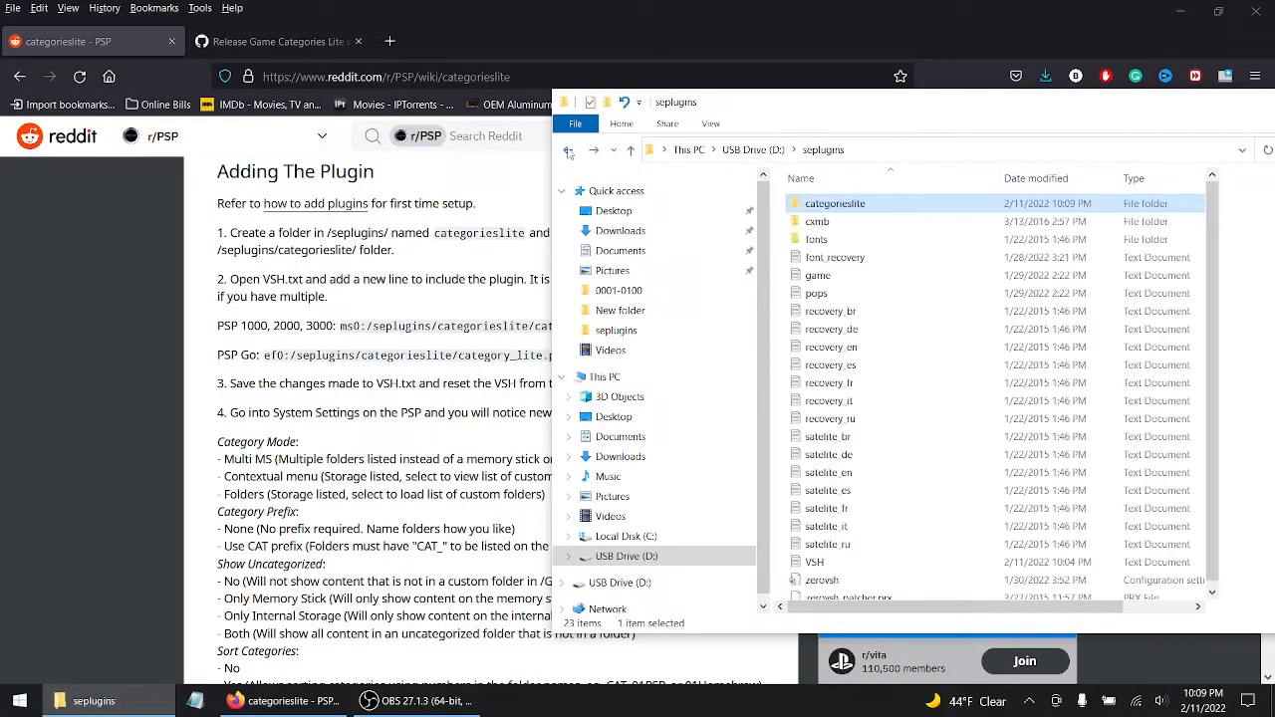
scroll(1206, 469, "down", 1)
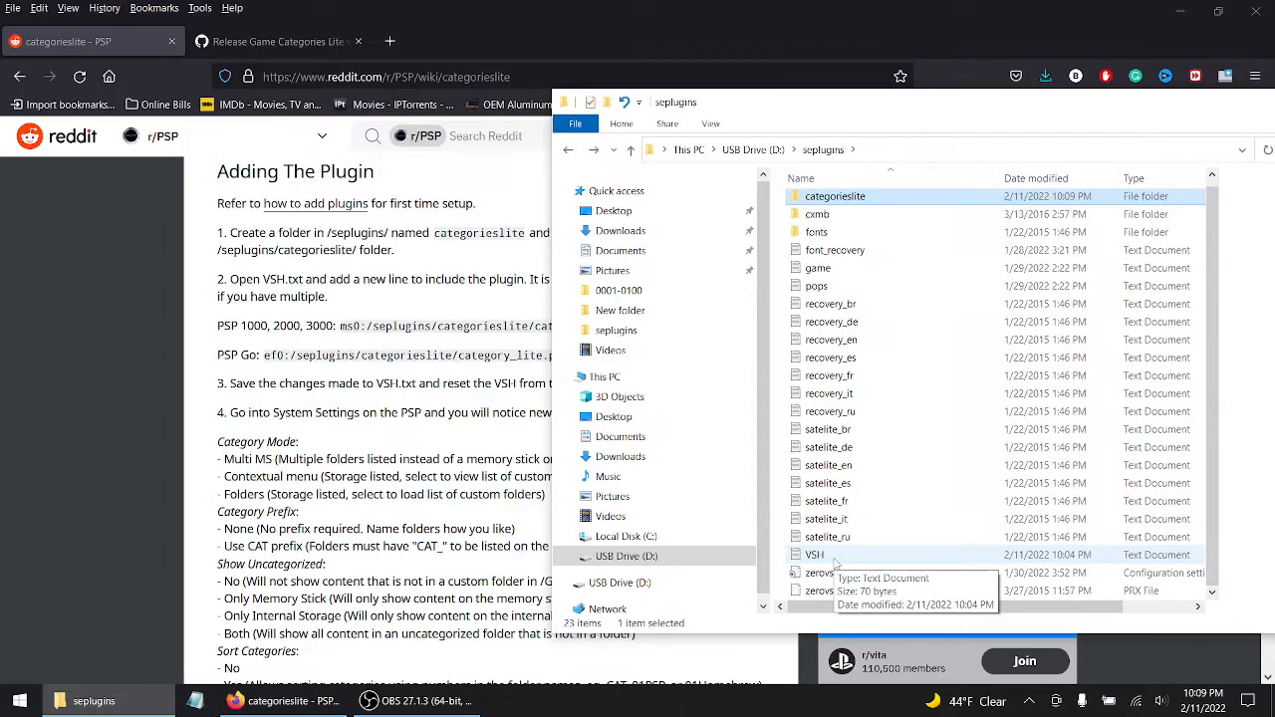
Open VSH.txt in Notepad and set it beside the wiki instructions.
double_click(835, 558)
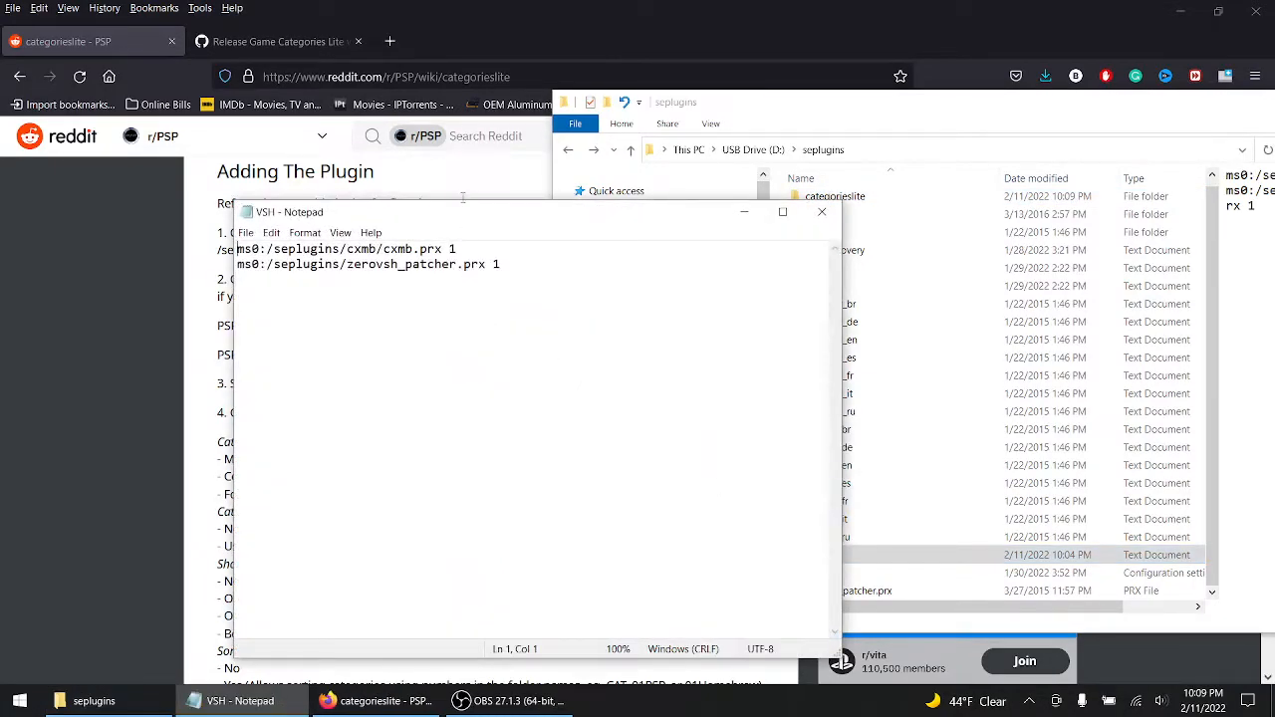
left_click_drag(451, 220, 750, 231)
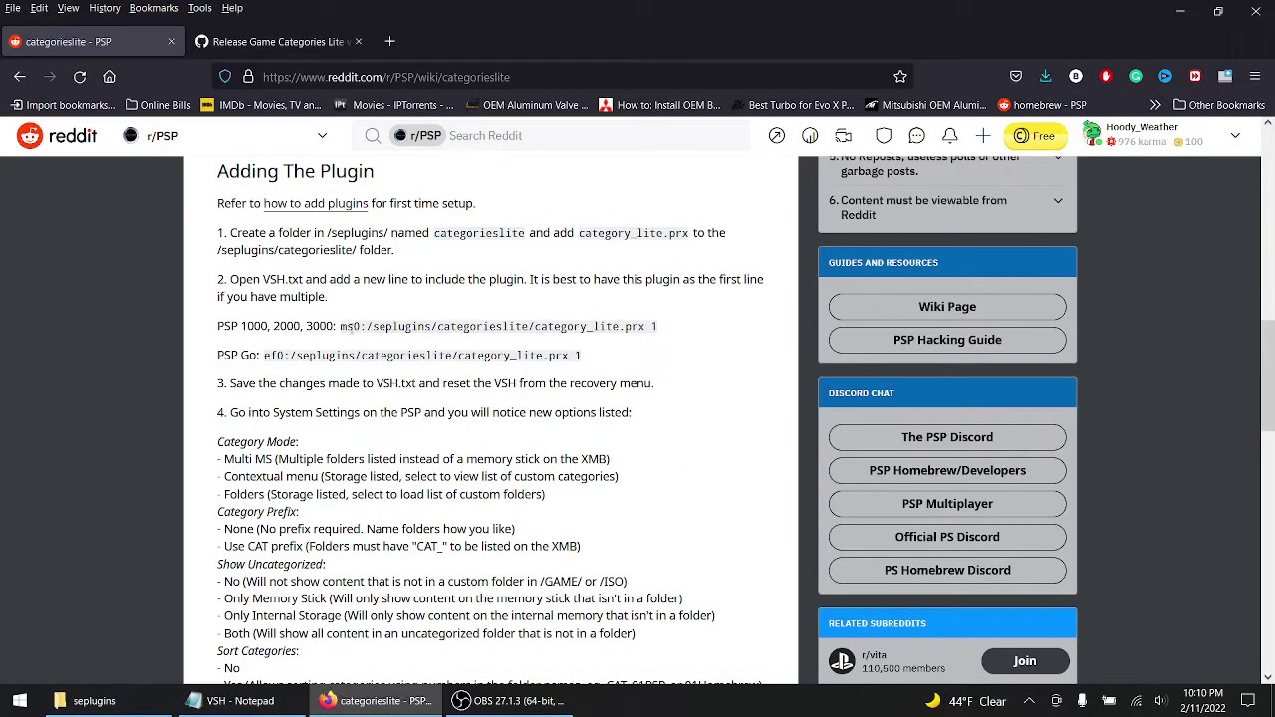
left_click(344, 333)
Copy the wiki's PSP 1000/2000/3000 categorieslite plugin line and return to VSH.txt.
left_click_drag(343, 325, 654, 326)
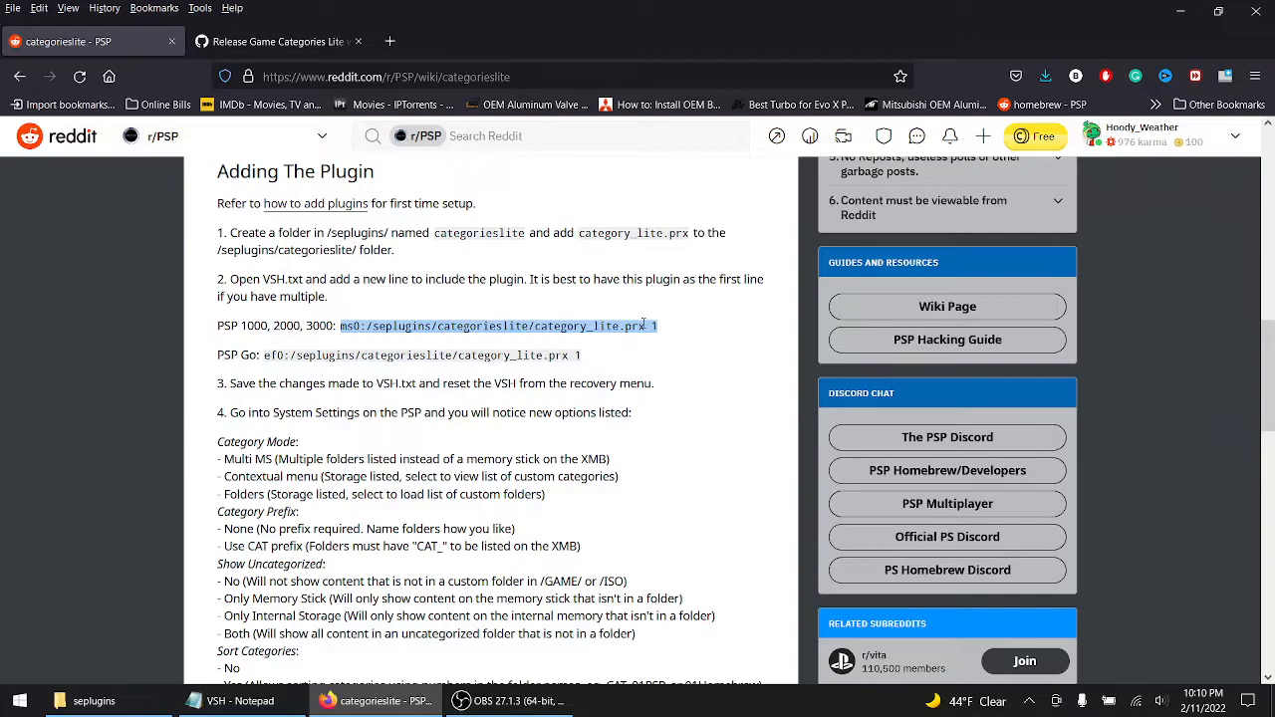
right_click(643, 320)
left_click(660, 341)
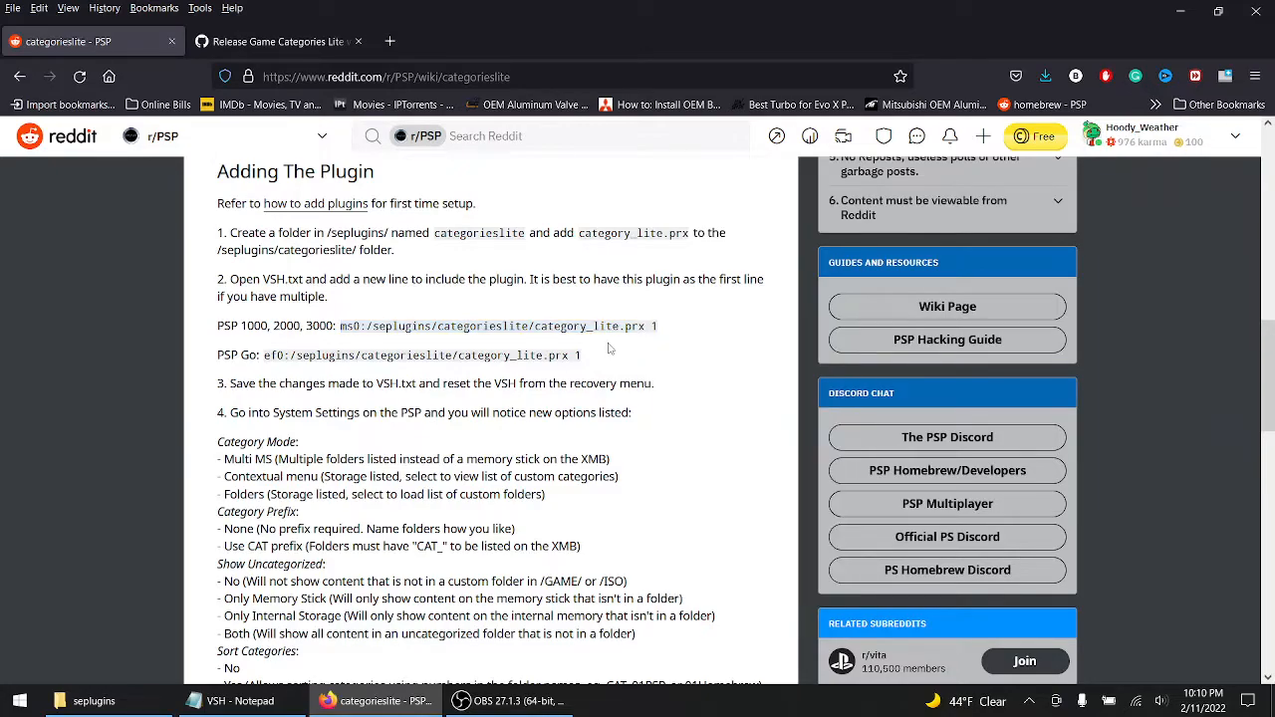
left_click(239, 701)
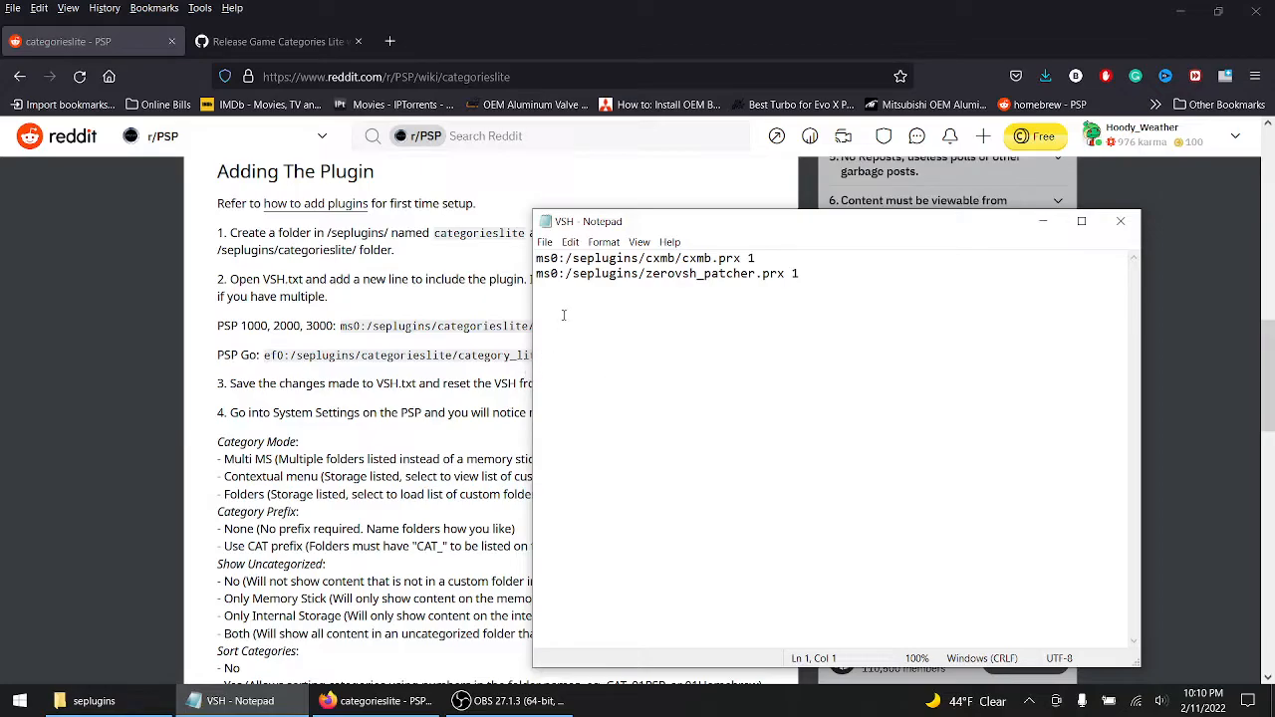
Paste ms0:/seplugins/categorieslite/category_lite.prx 1 as VSH's first line, save, and close Notepad.
key("Return")
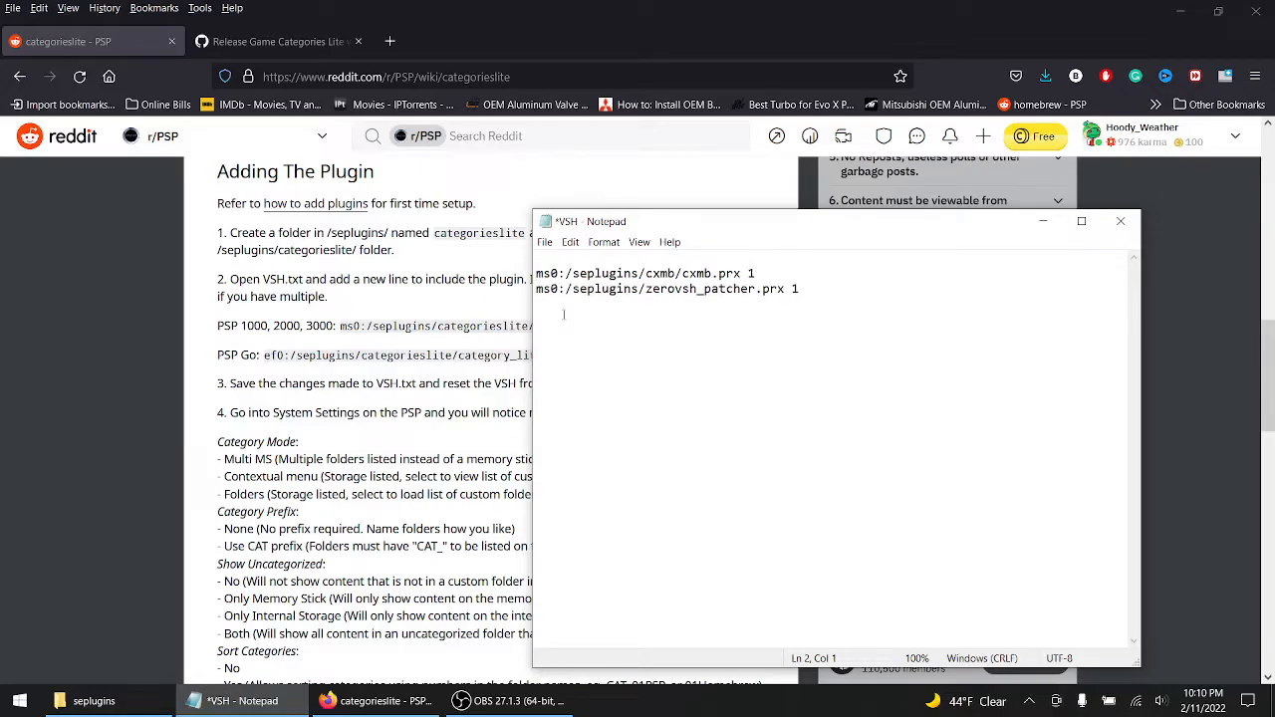
type("ms0:/seplugins/categorieslite/category_lite.prx 1")
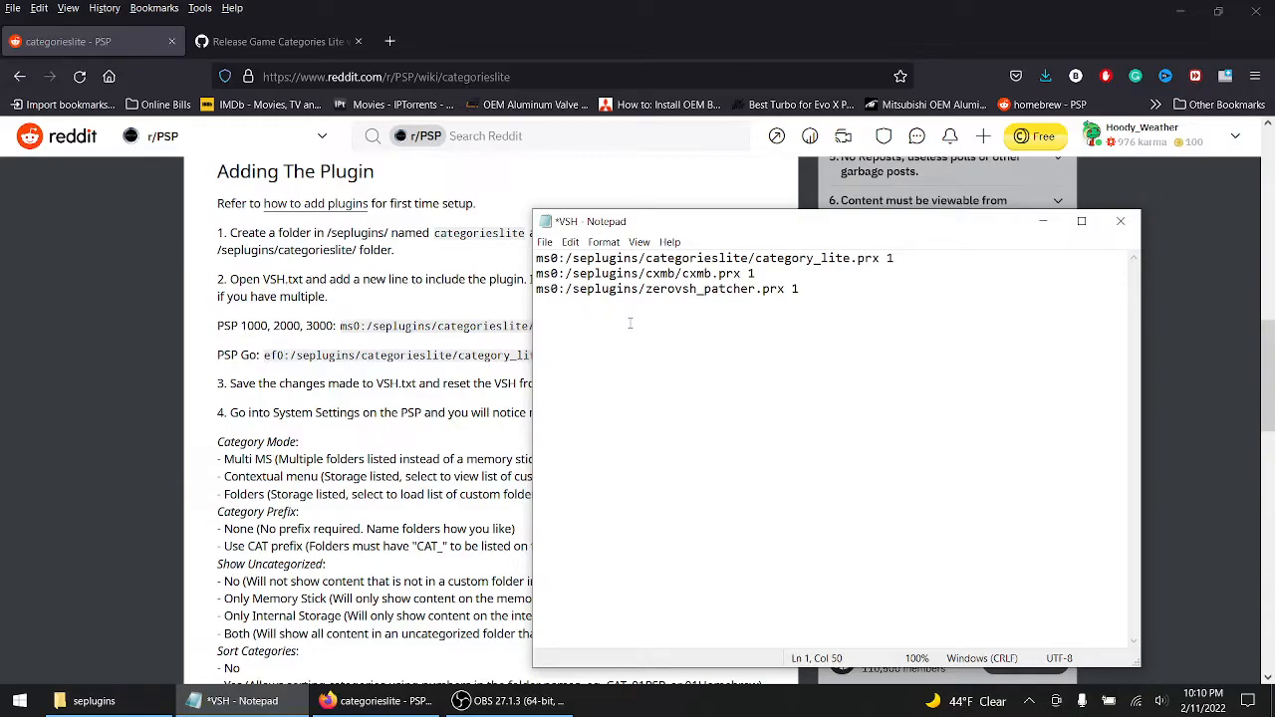
key("ctrl+s")
left_click(544, 242)
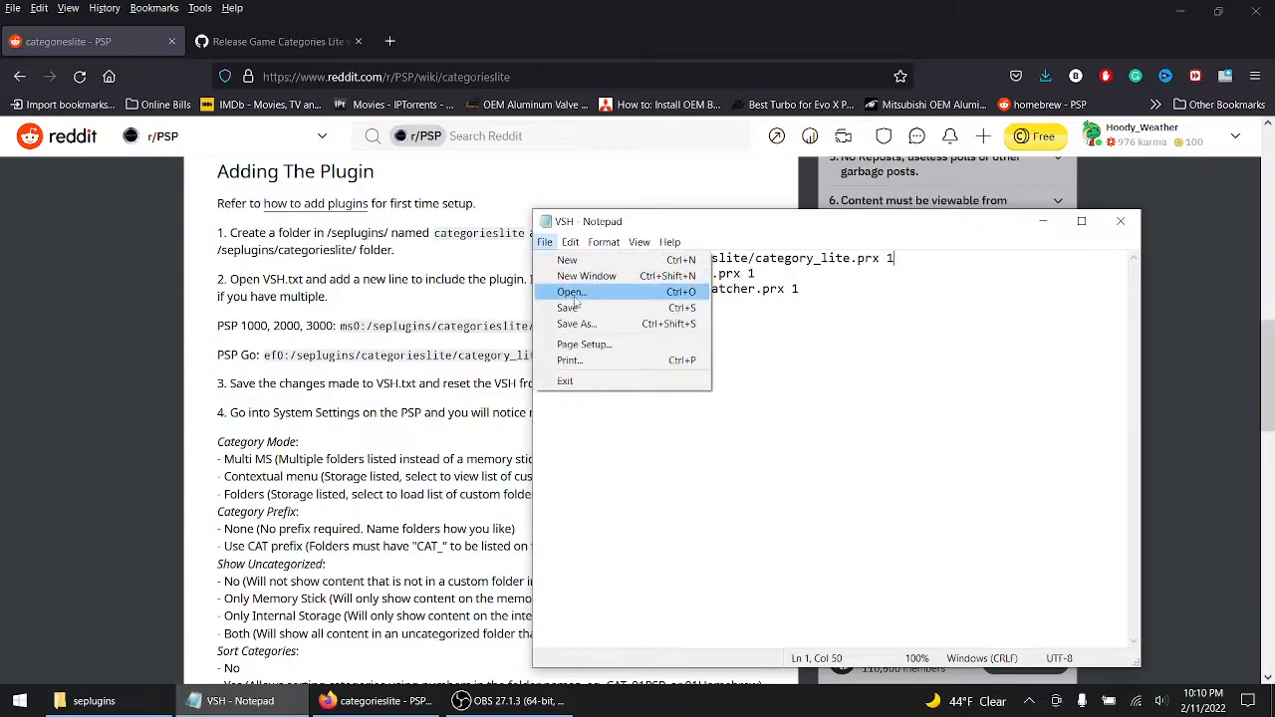
left_click(922, 326)
left_click(1119, 221)
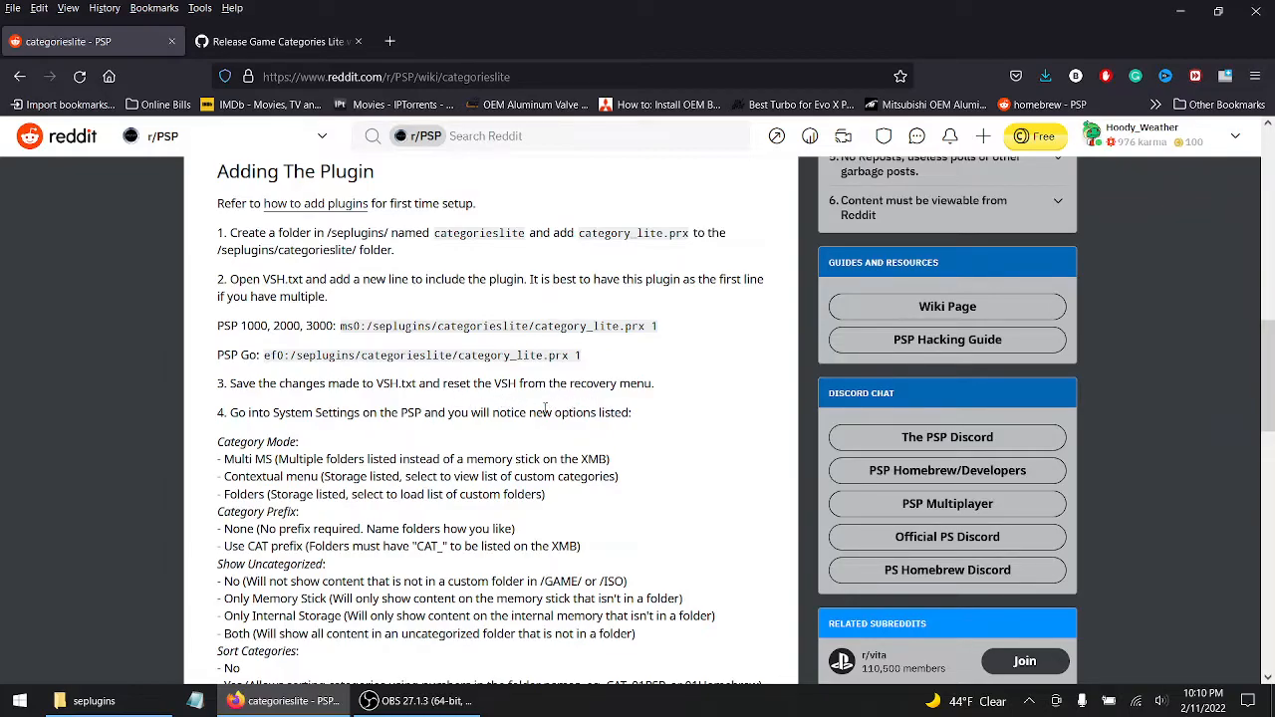
left_click_drag(1268, 387, 1269, 433)
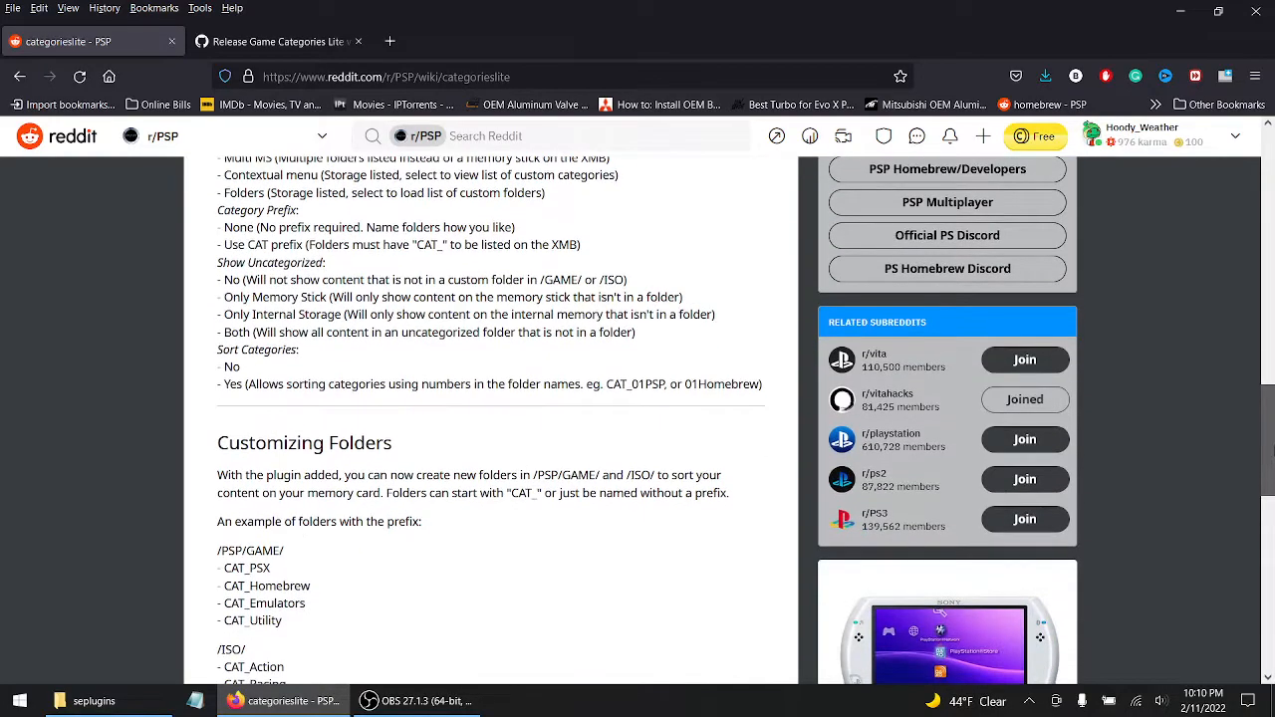
left_click_drag(1271, 434, 1271, 482)
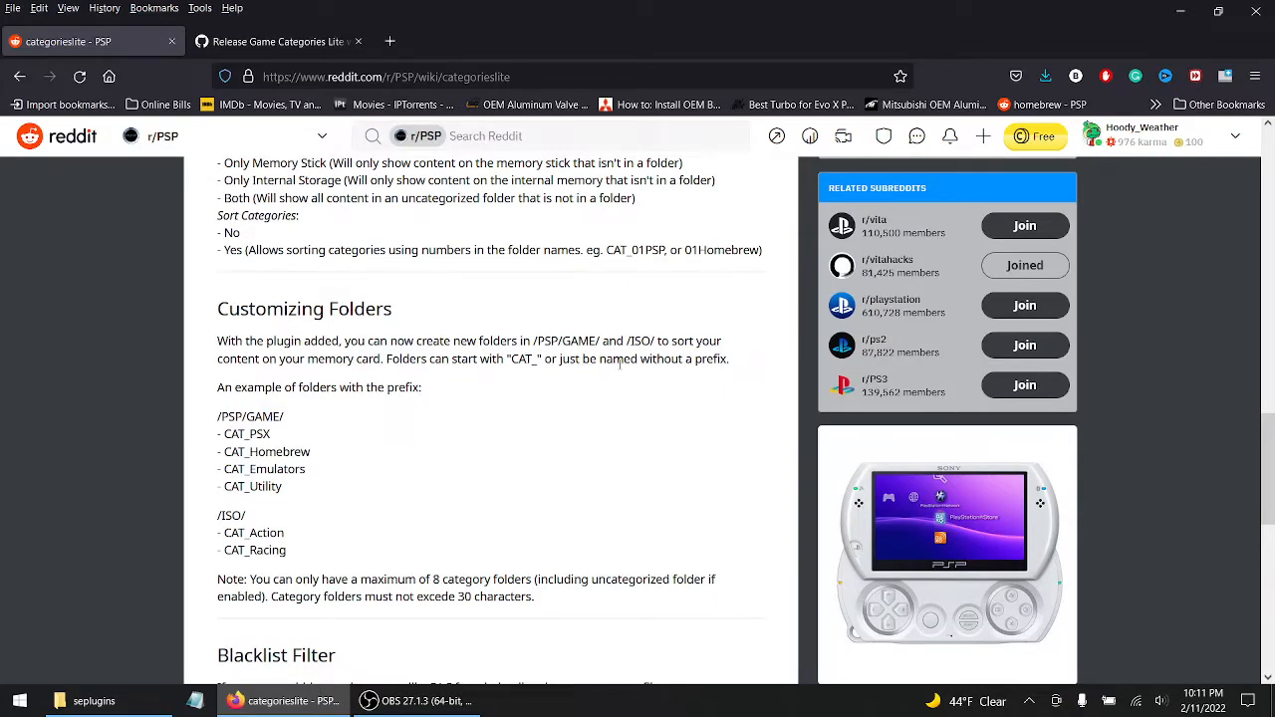
Bring the seplugins File Explorer window back over the Customizing Folders section.
left_click(94, 700)
In the USB drive's ISO folder, create a Racing folder and move Wipeout Pure into it.
left_click(568, 149)
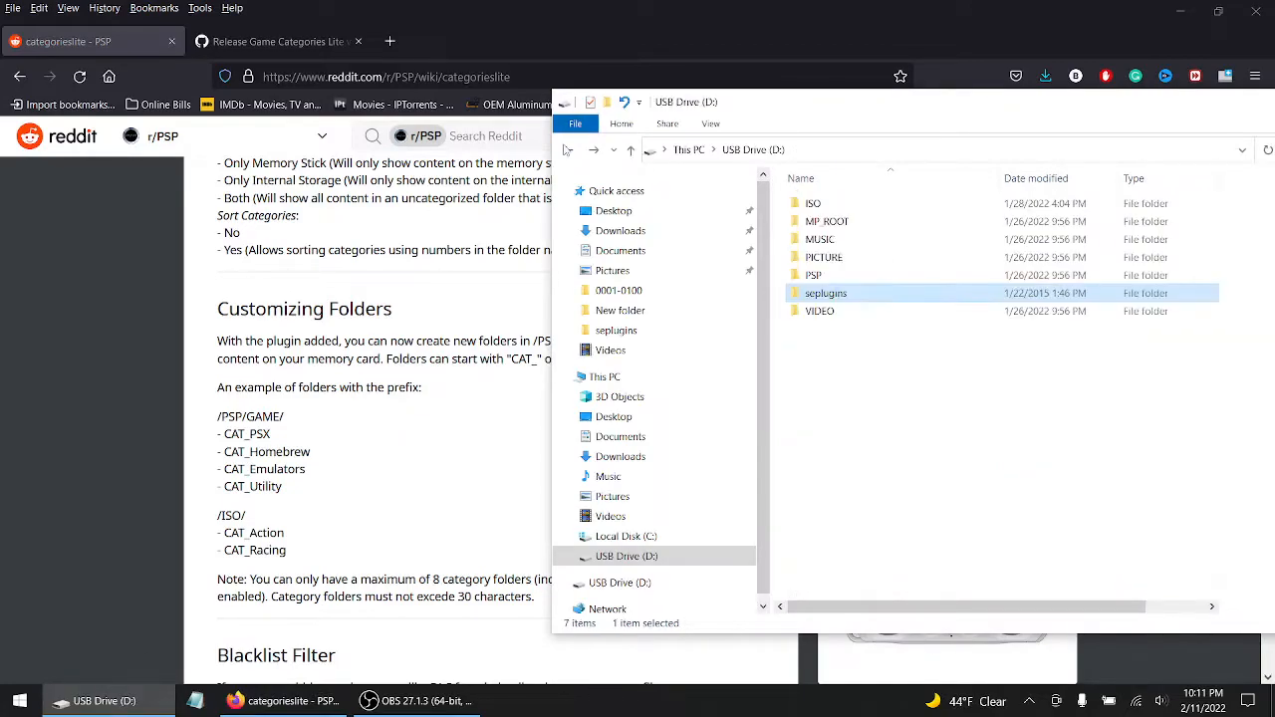
left_click(827, 206)
double_click(827, 206)
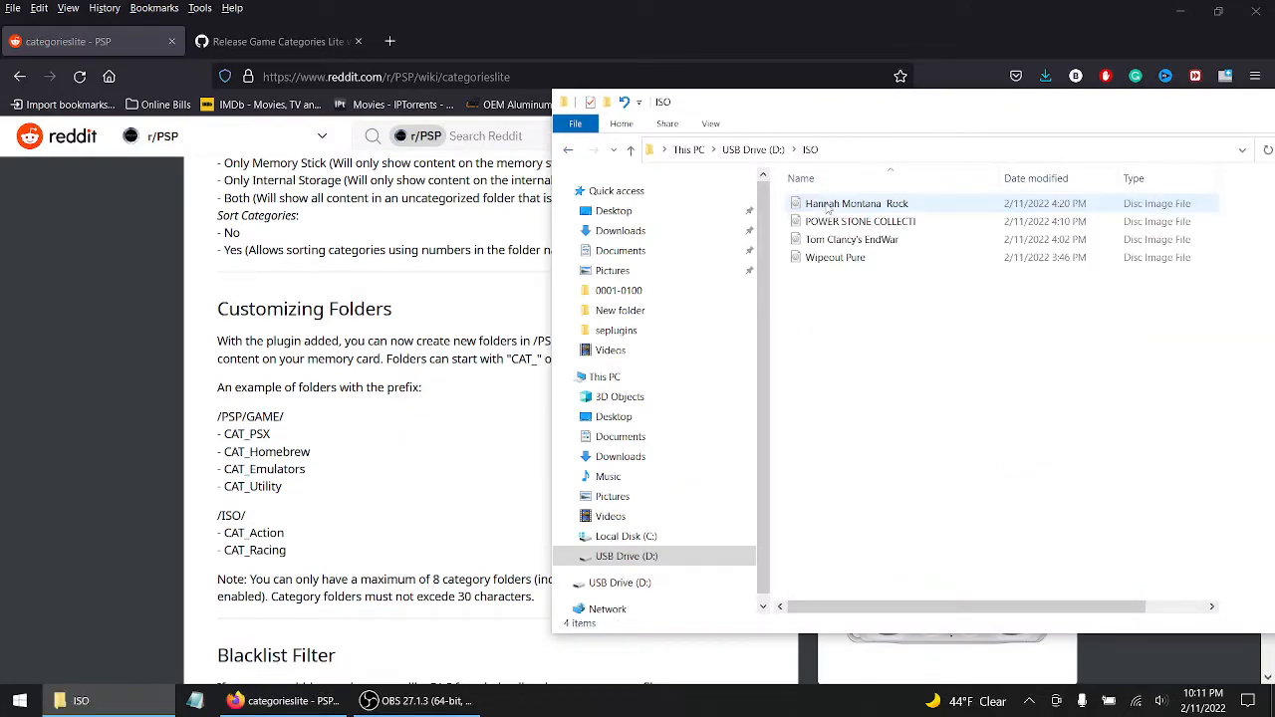
right_click(839, 296)
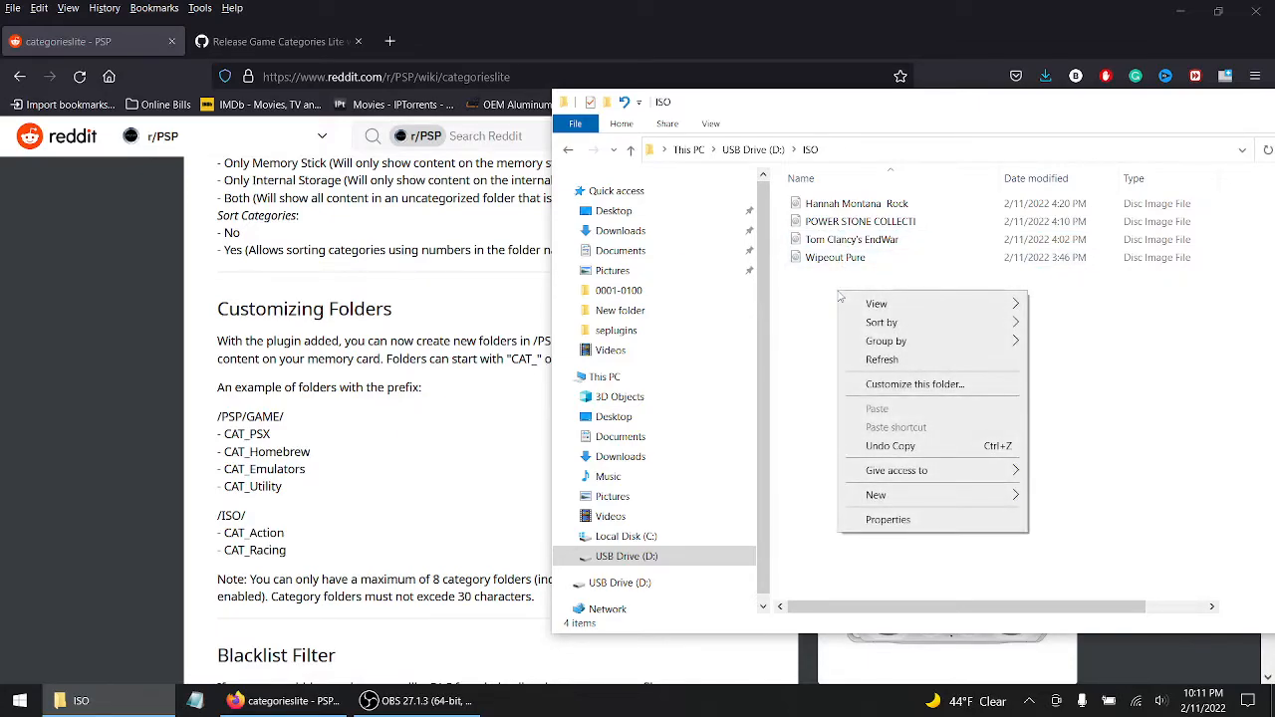
mouse_move(896, 495)
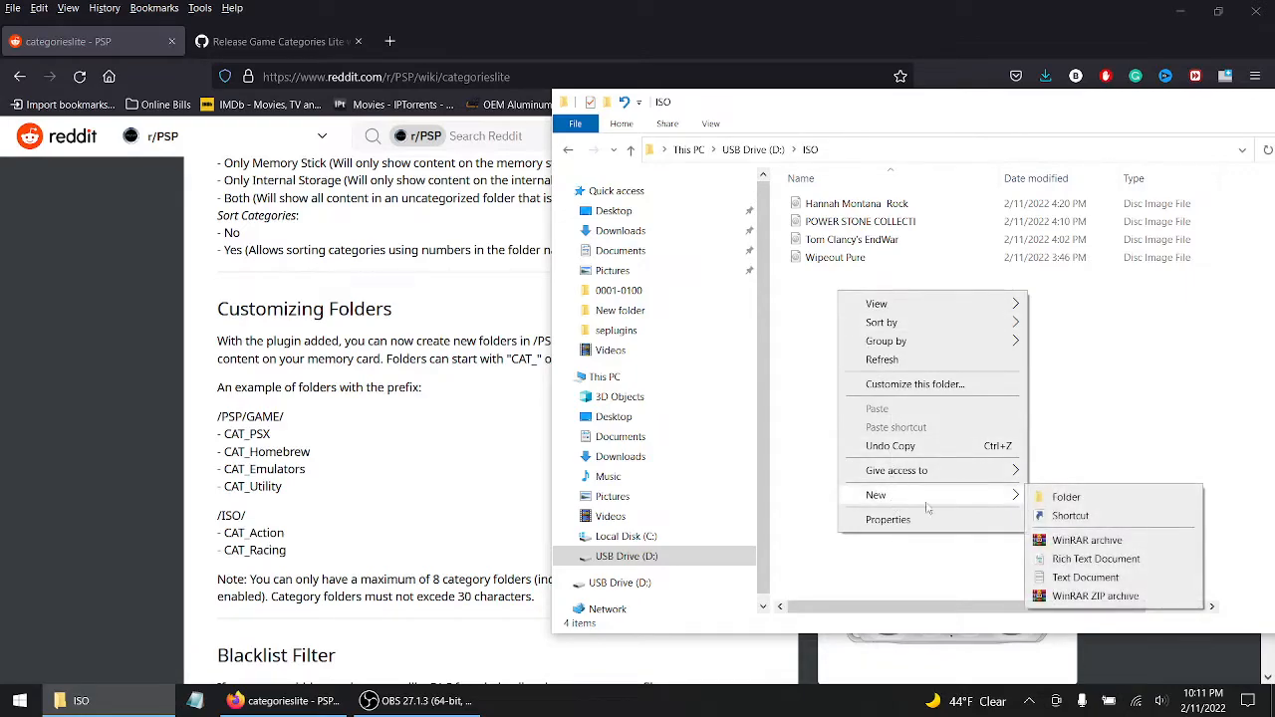
left_click(1061, 497)
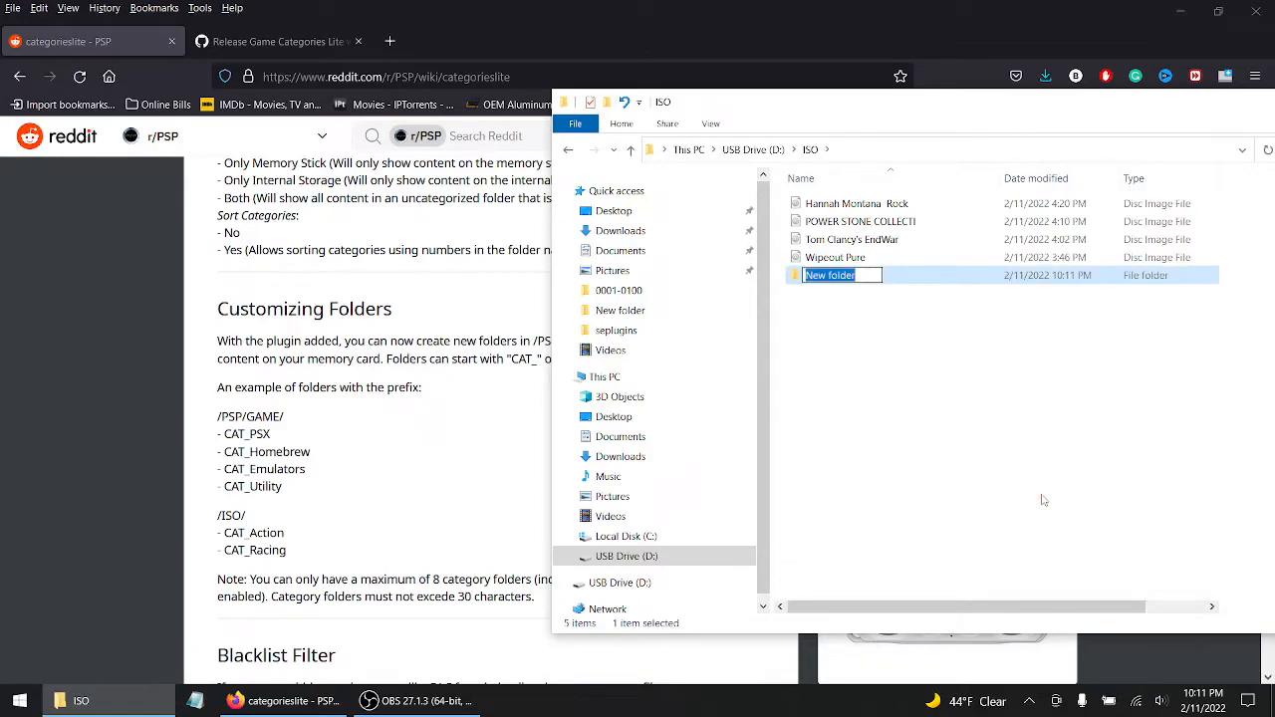
type("Racing")
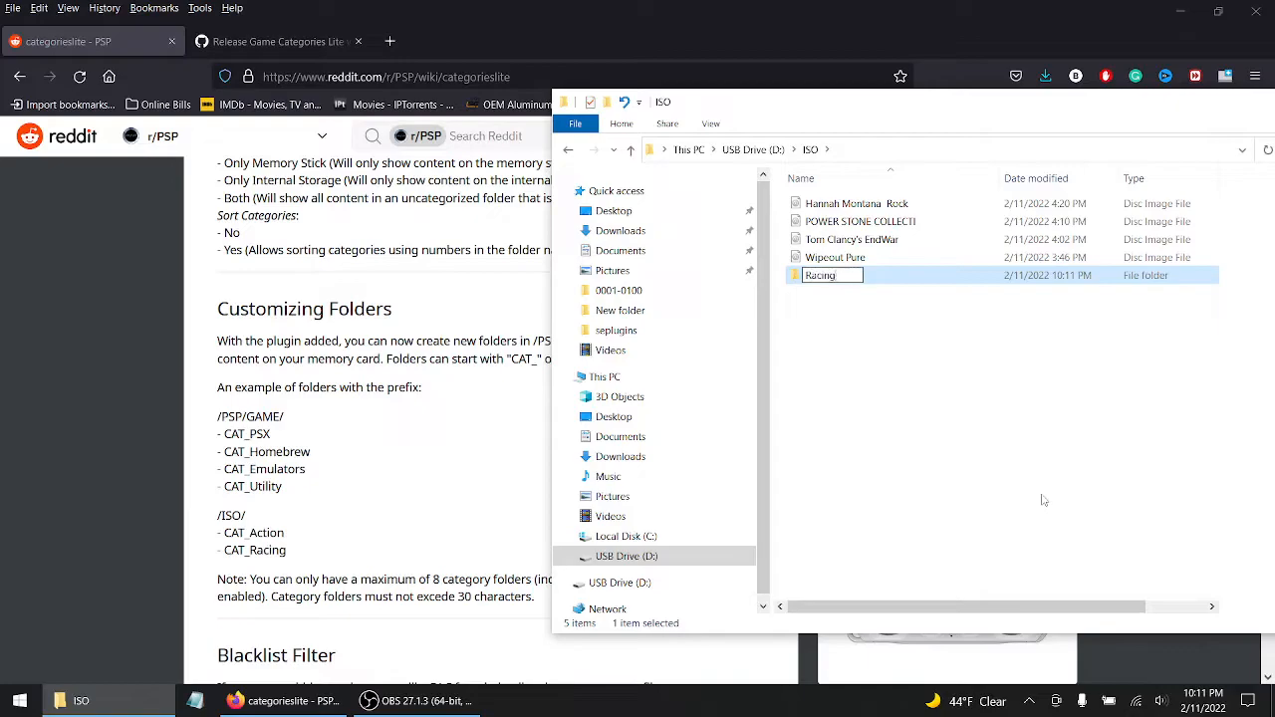
key("Return")
left_click_drag(865, 257, 854, 280)
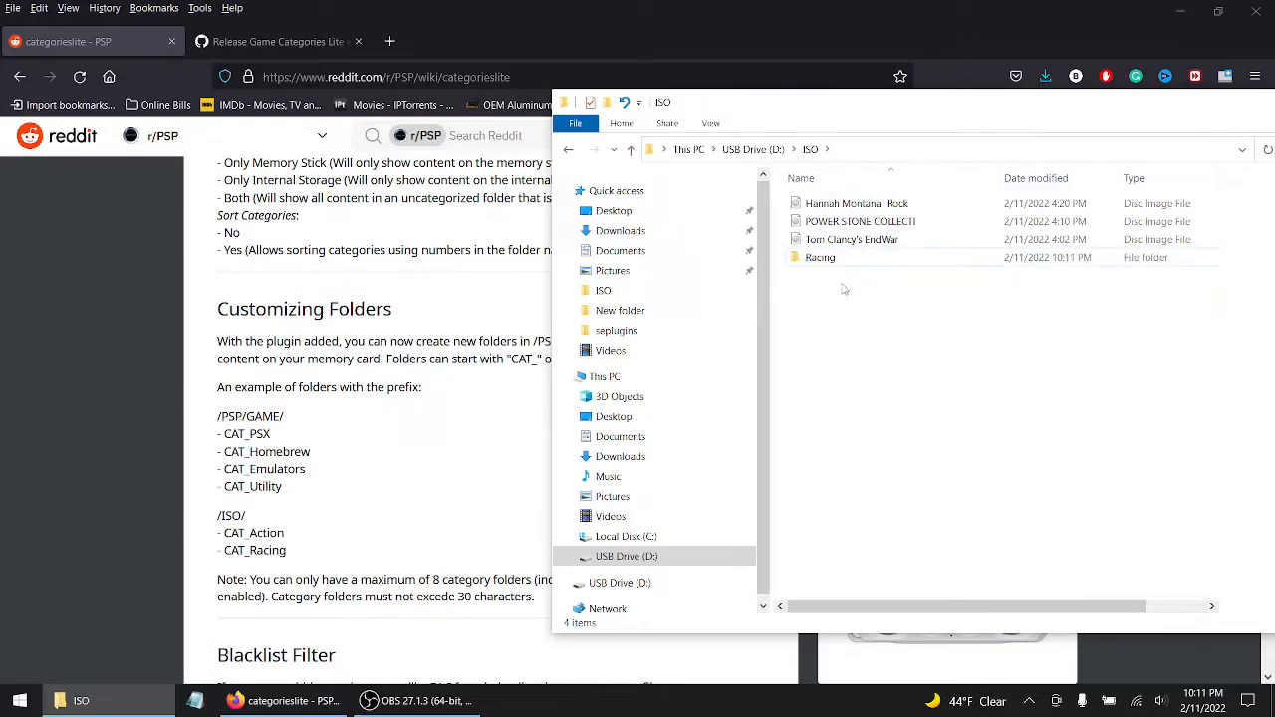
Check the Racing folder's contents, then rename it CAT_Racing.
right_click(841, 283)
mouse_move(881, 487)
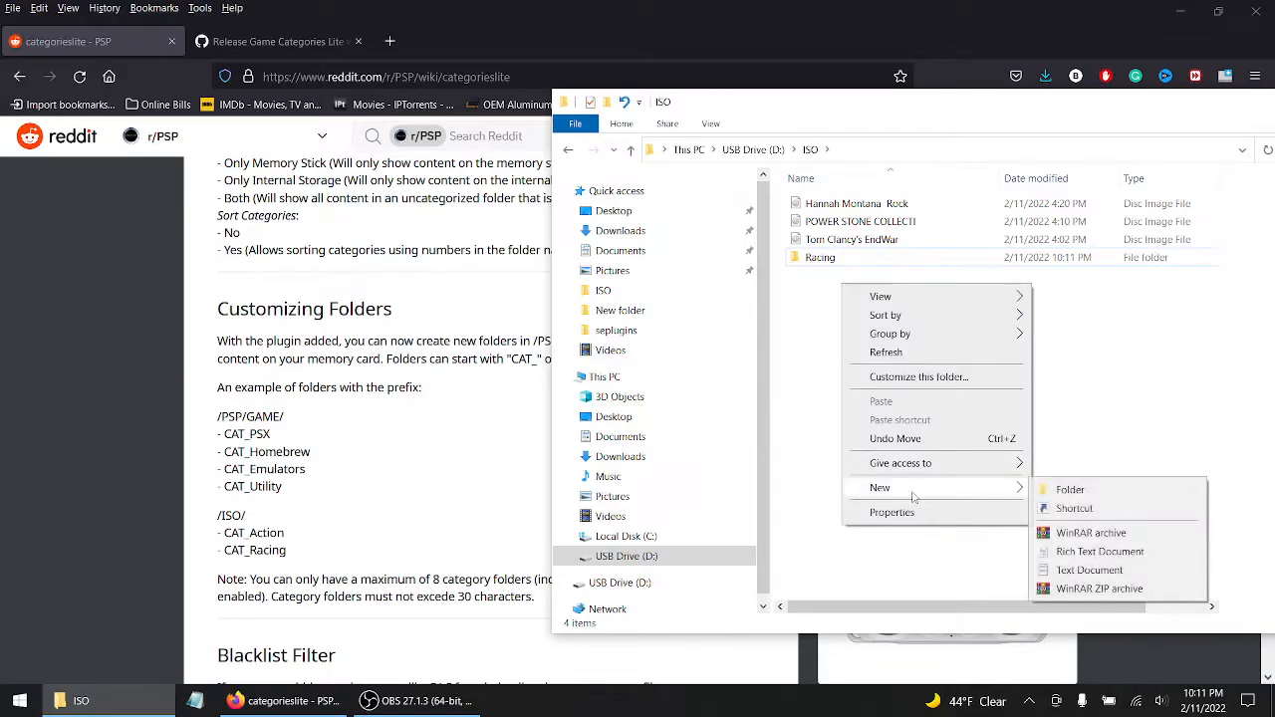
left_click(813, 263)
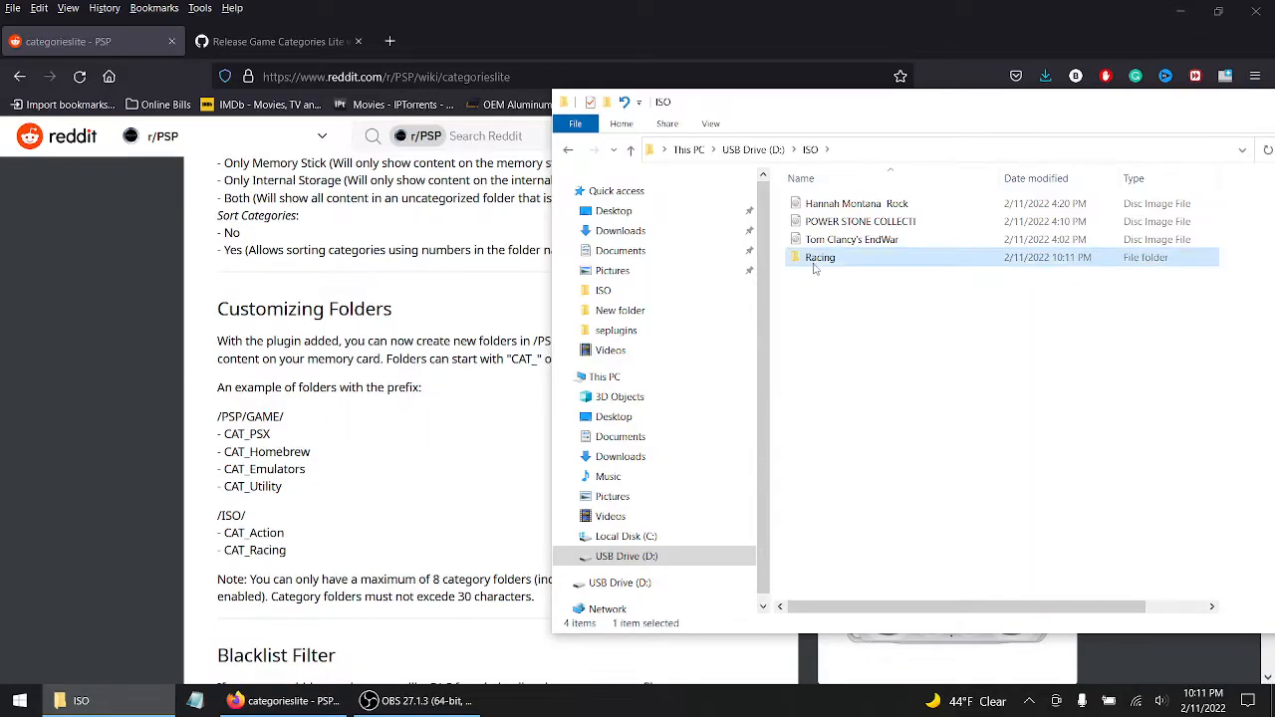
double_click(814, 263)
key("alt+Left")
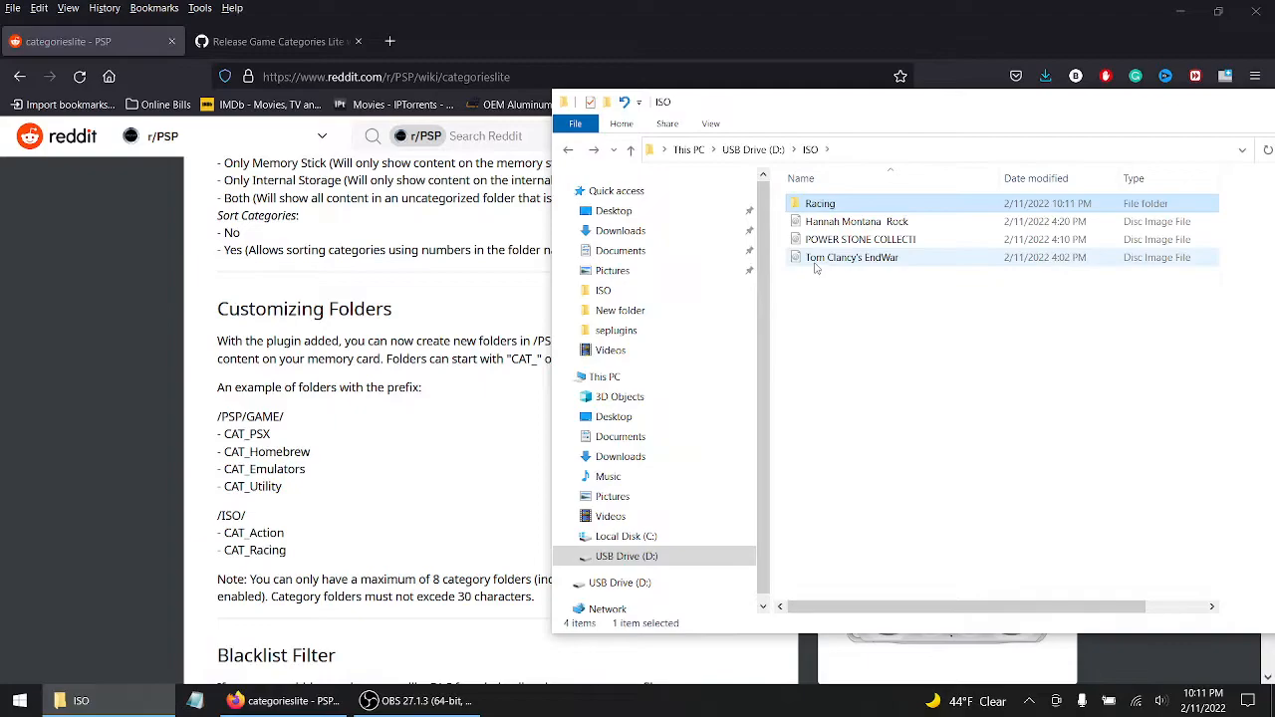
left_click(838, 203)
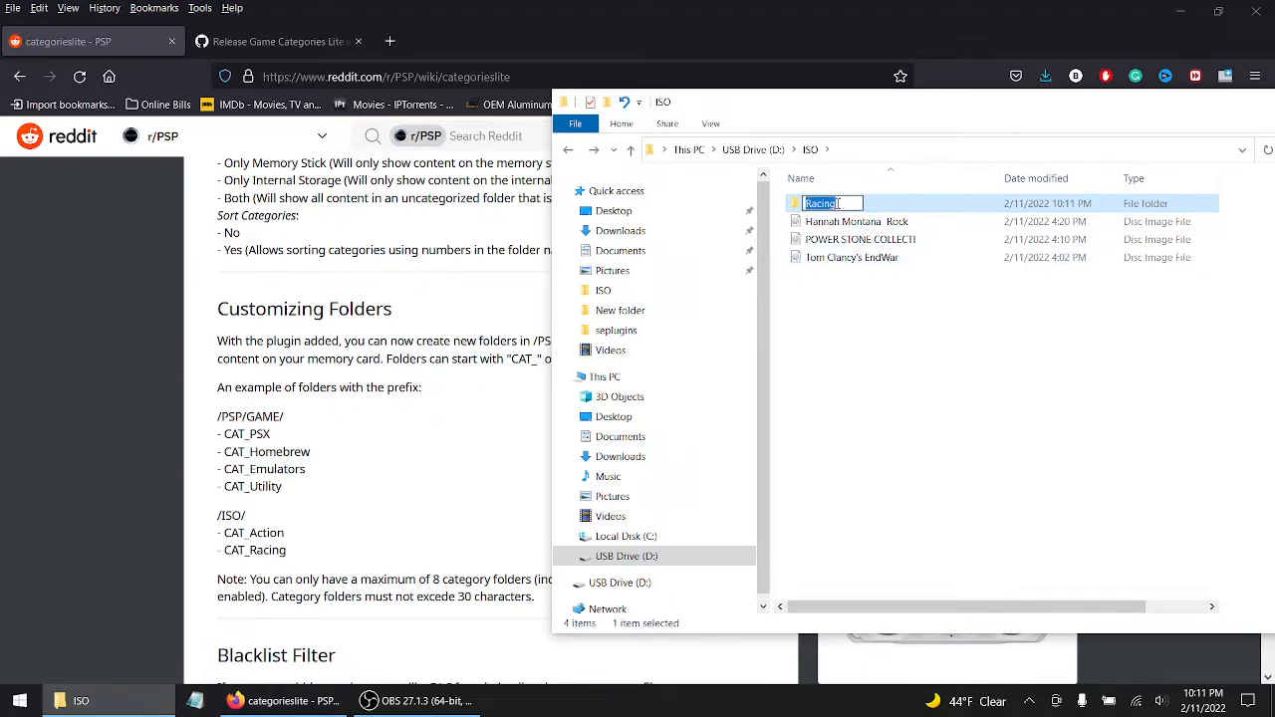
type("CAT")
type("_Racing")
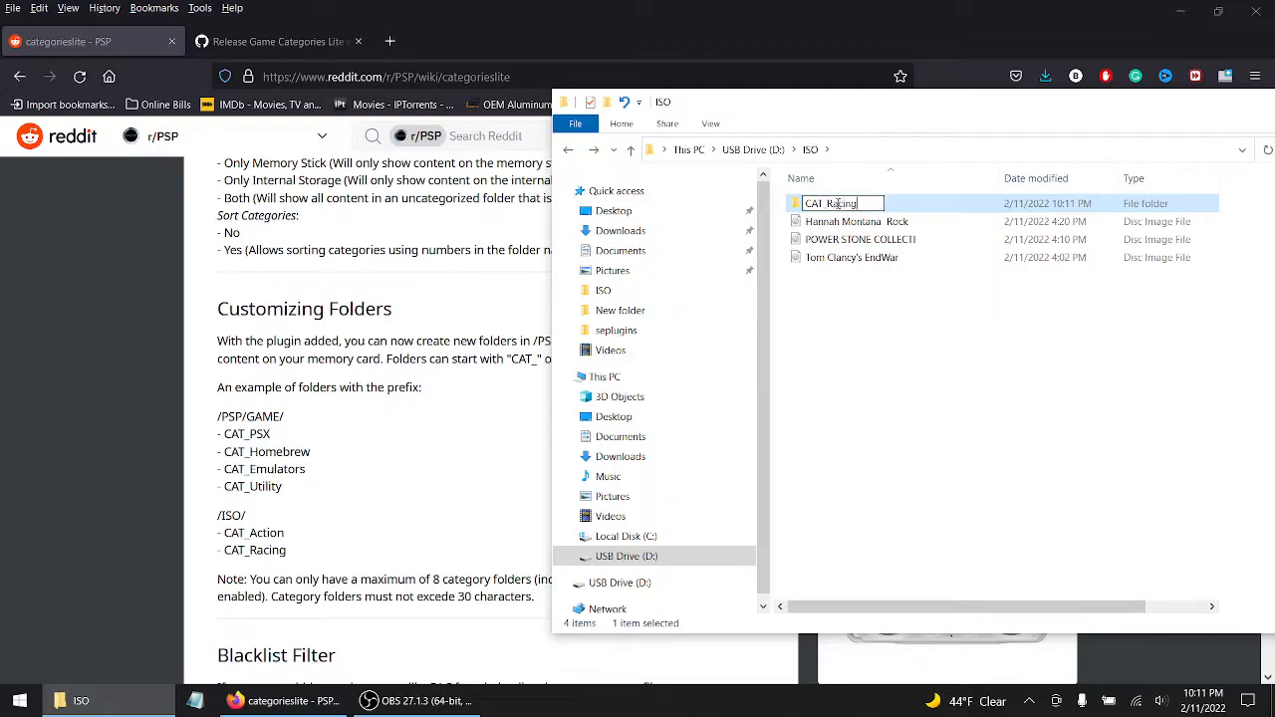
key("Return")
left_click(819, 308)
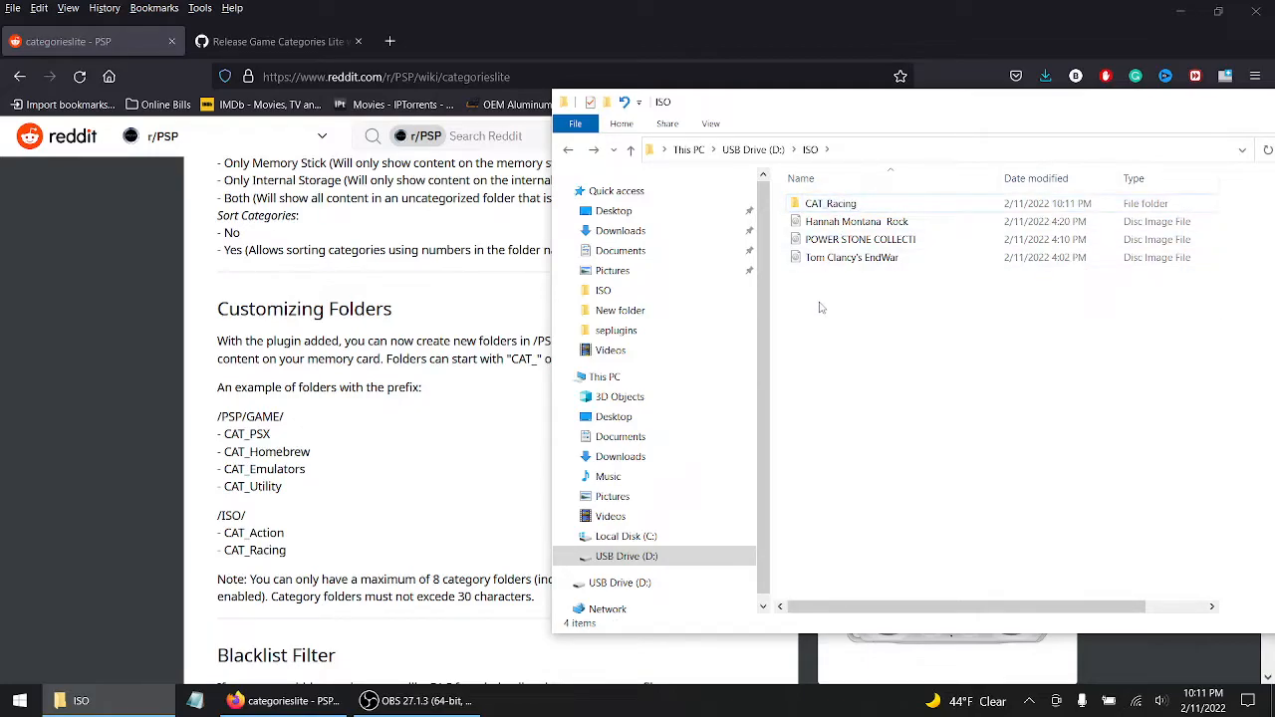
Create a CAT_Fighting folder in ISO and move the Power Stone game into it.
right_click(820, 307)
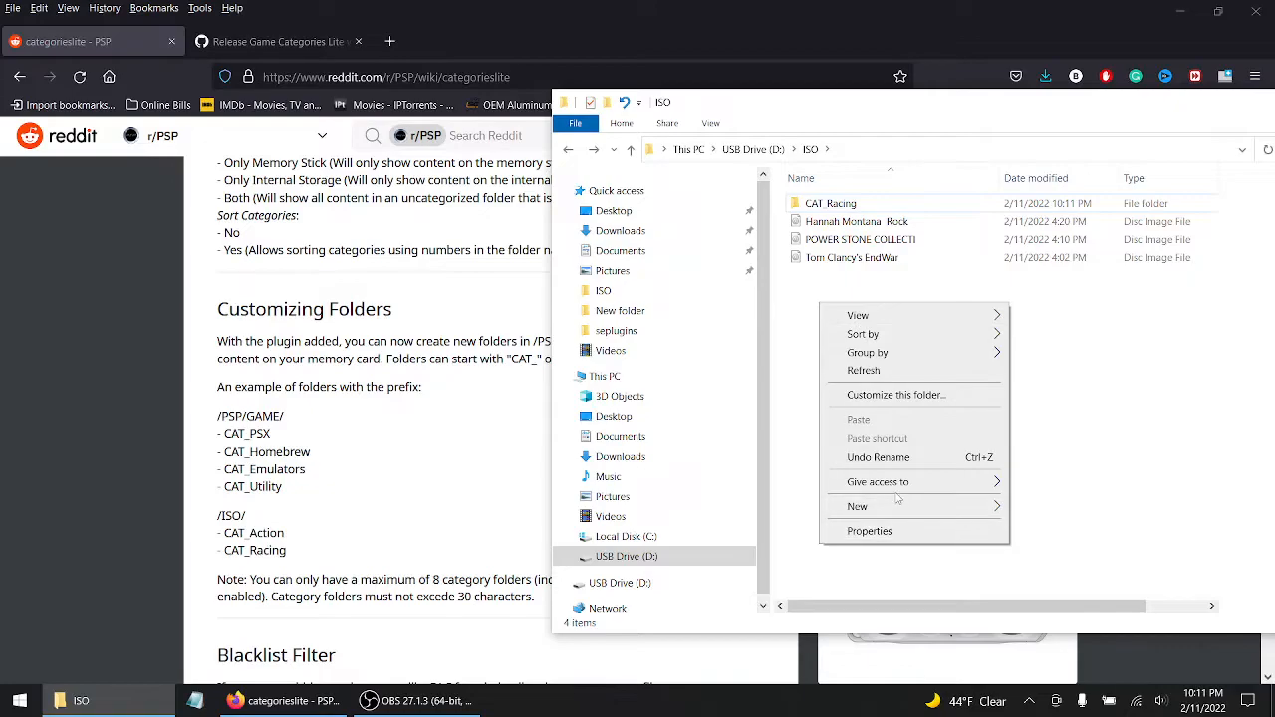
mouse_move(871, 505)
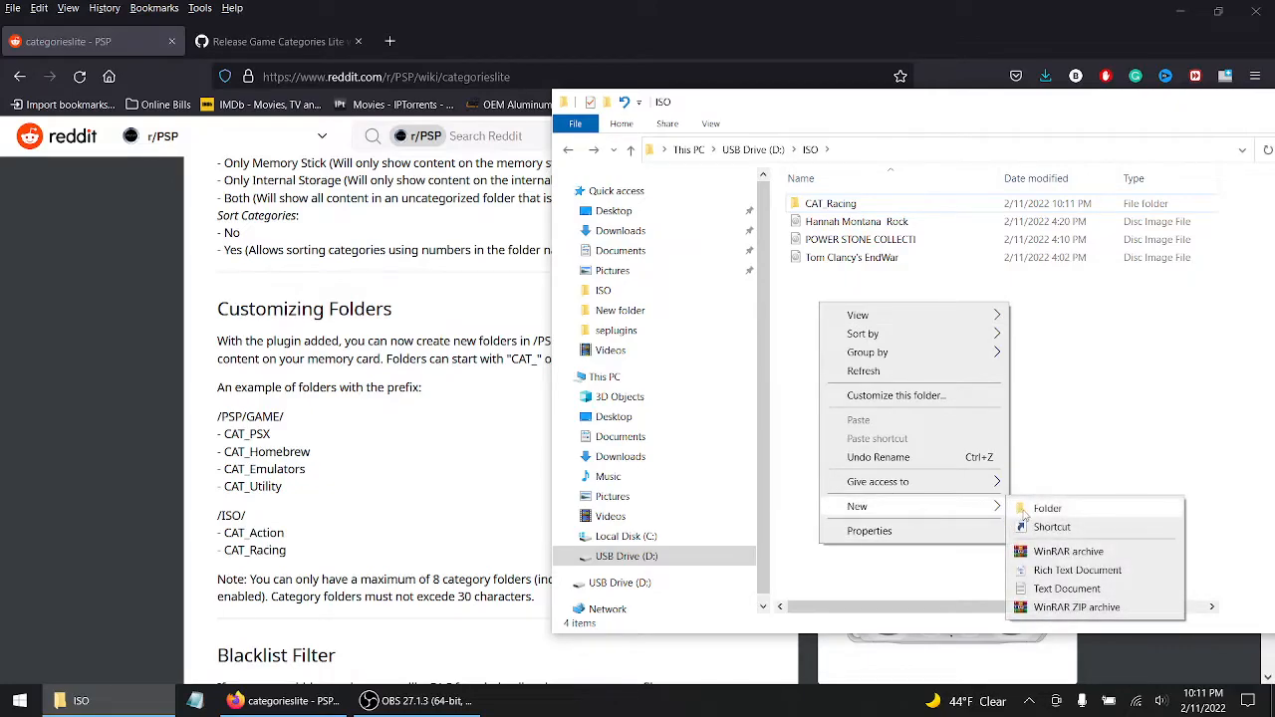
left_click(1046, 508)
type("C")
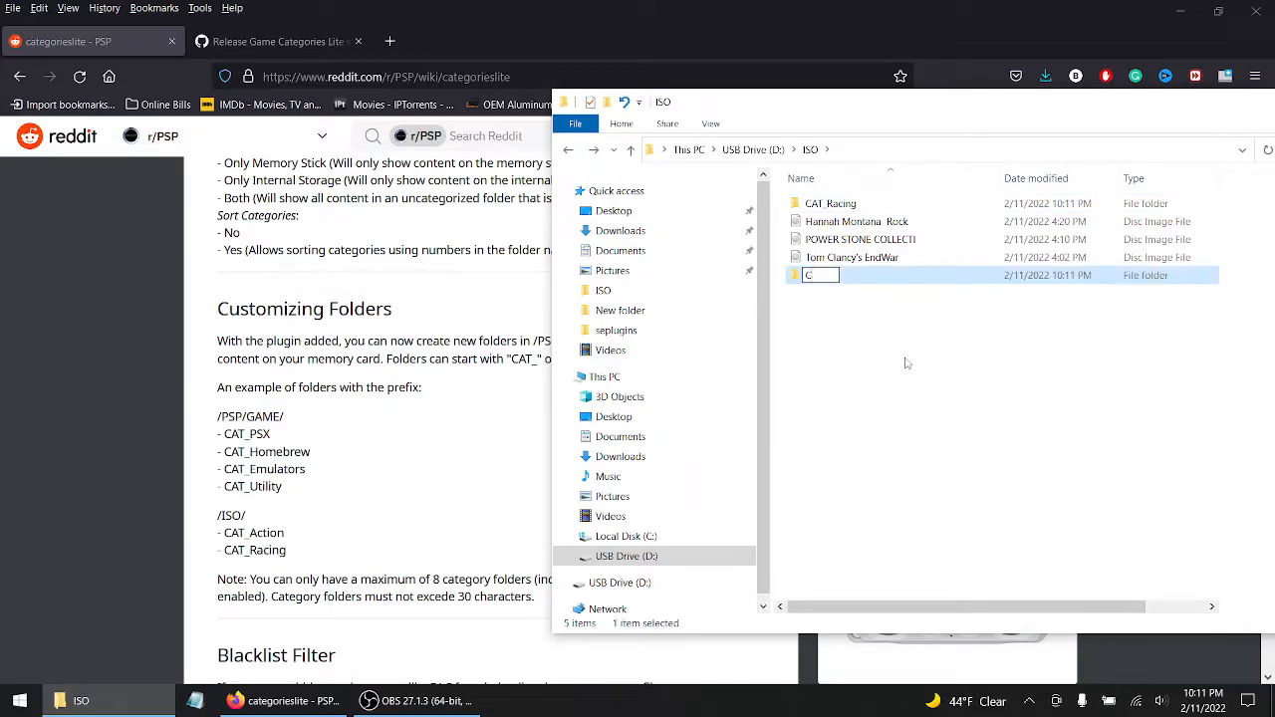
type("AT_Fight")
type("ing")
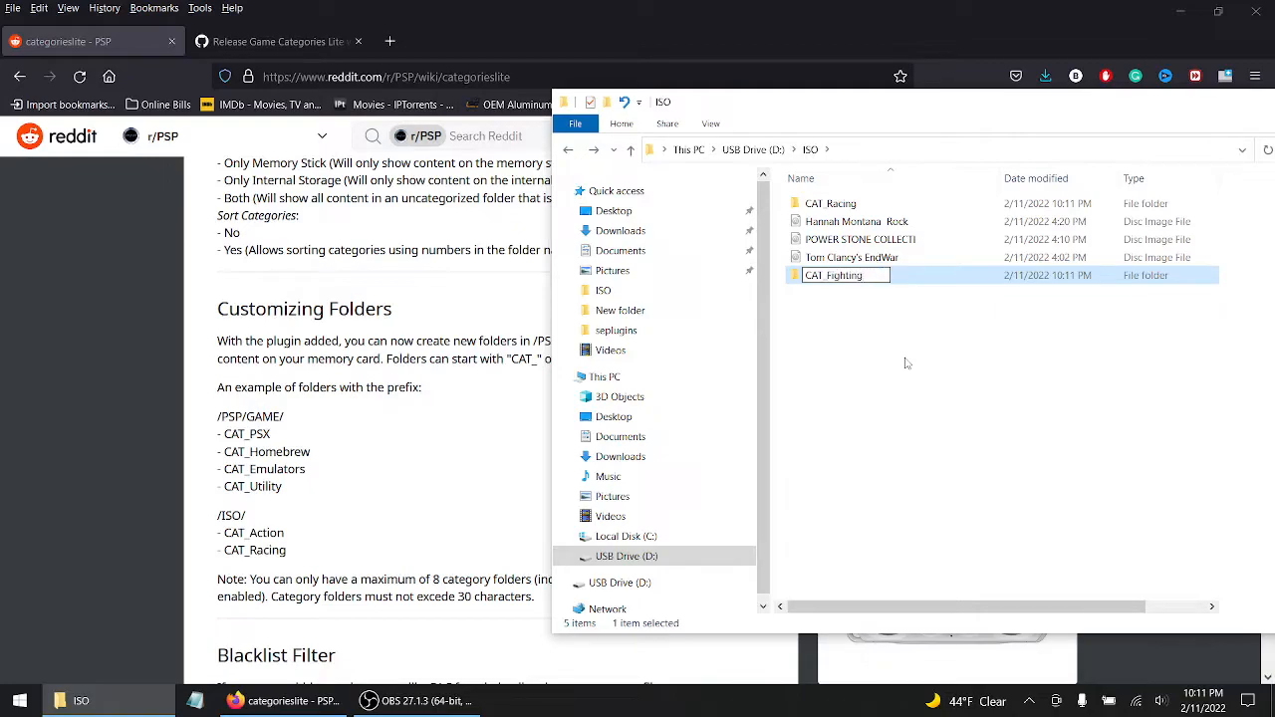
key("Return")
left_click_drag(849, 241, 868, 275)
Create a CAT_RTS folder in ISO, then move Tom Clancy's EndWar into CAT_Fighting.
left_click(856, 242)
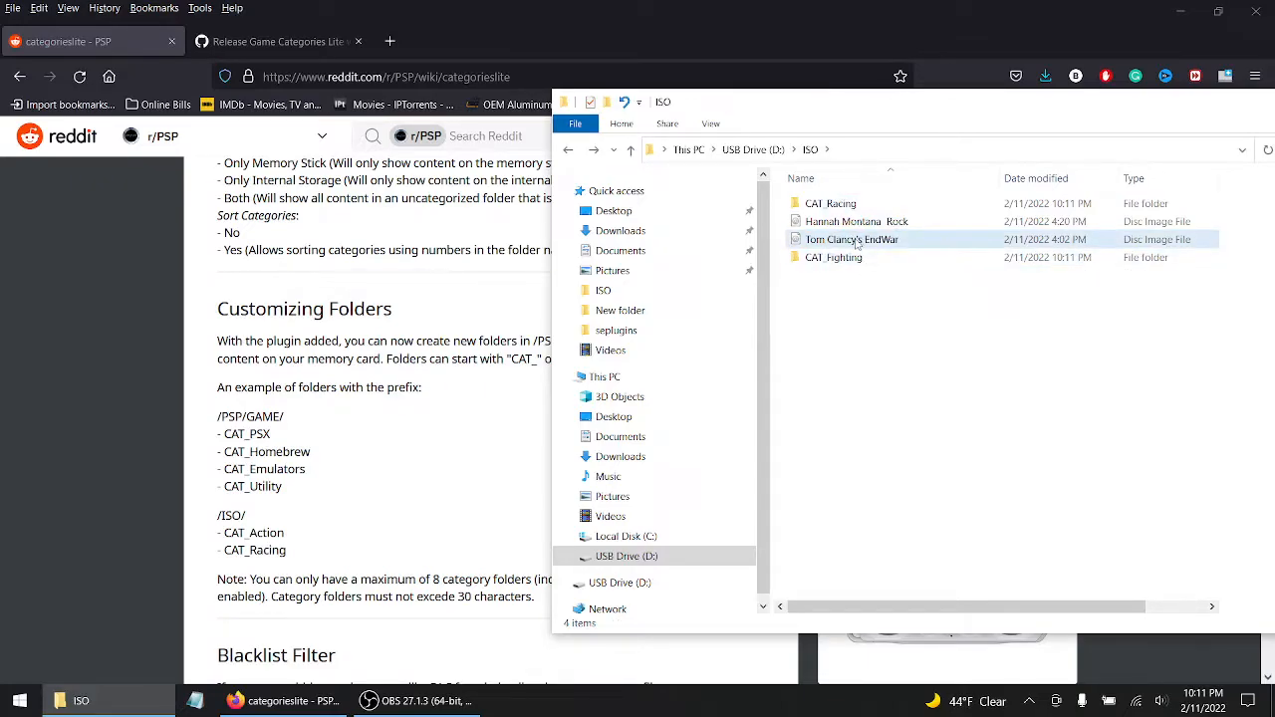
left_click(829, 290)
right_click(849, 294)
mouse_move(886, 497)
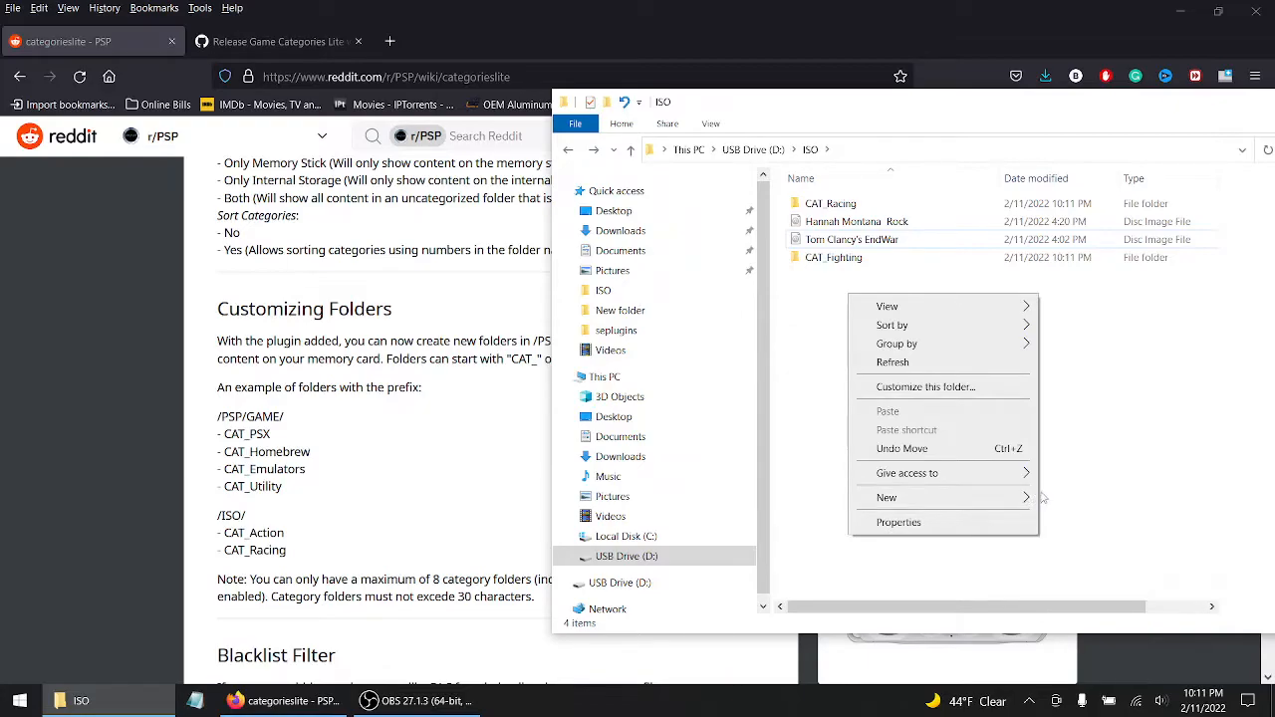
left_click(1076, 499)
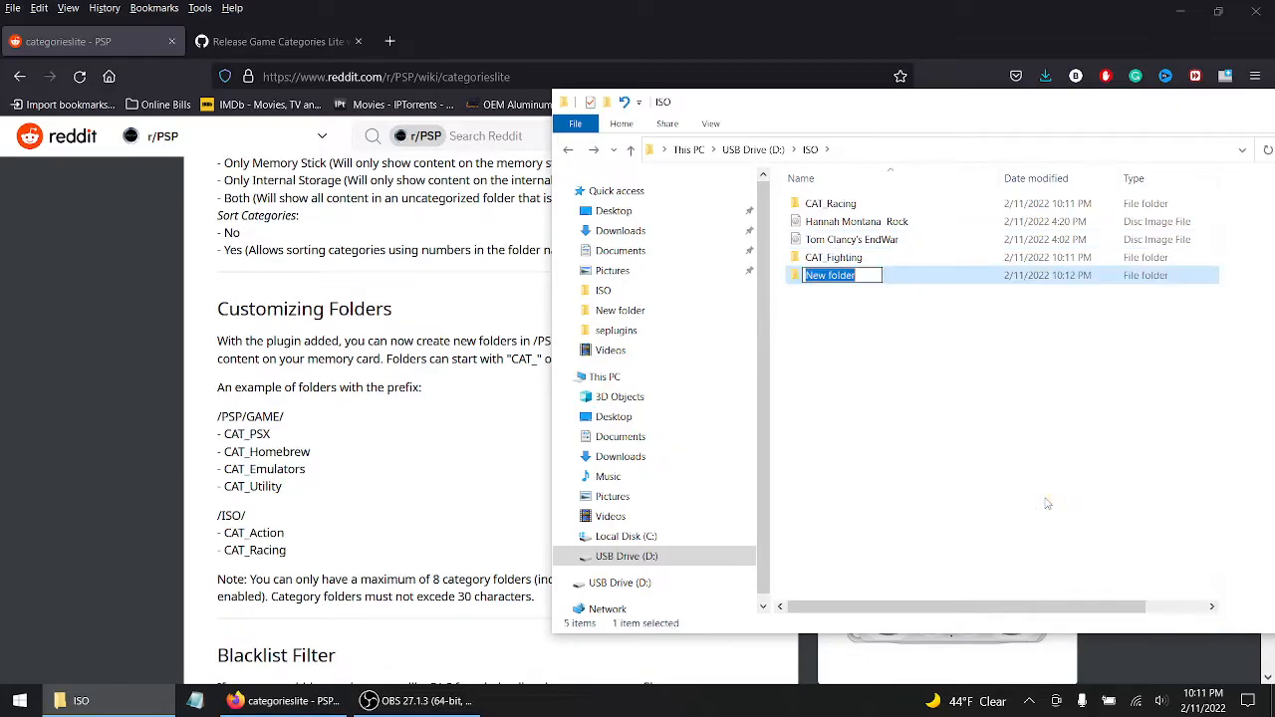
type("CAT_")
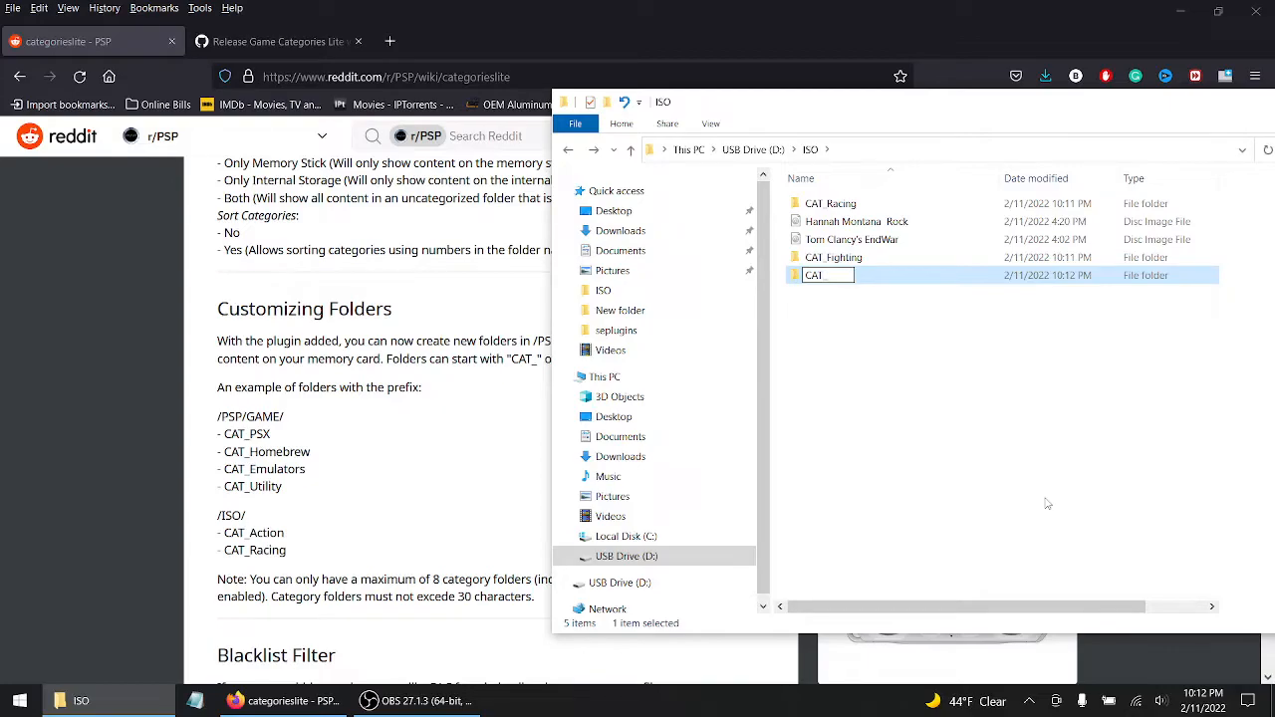
type("R")
key("BackSpace")
type("RTS")
key("Return")
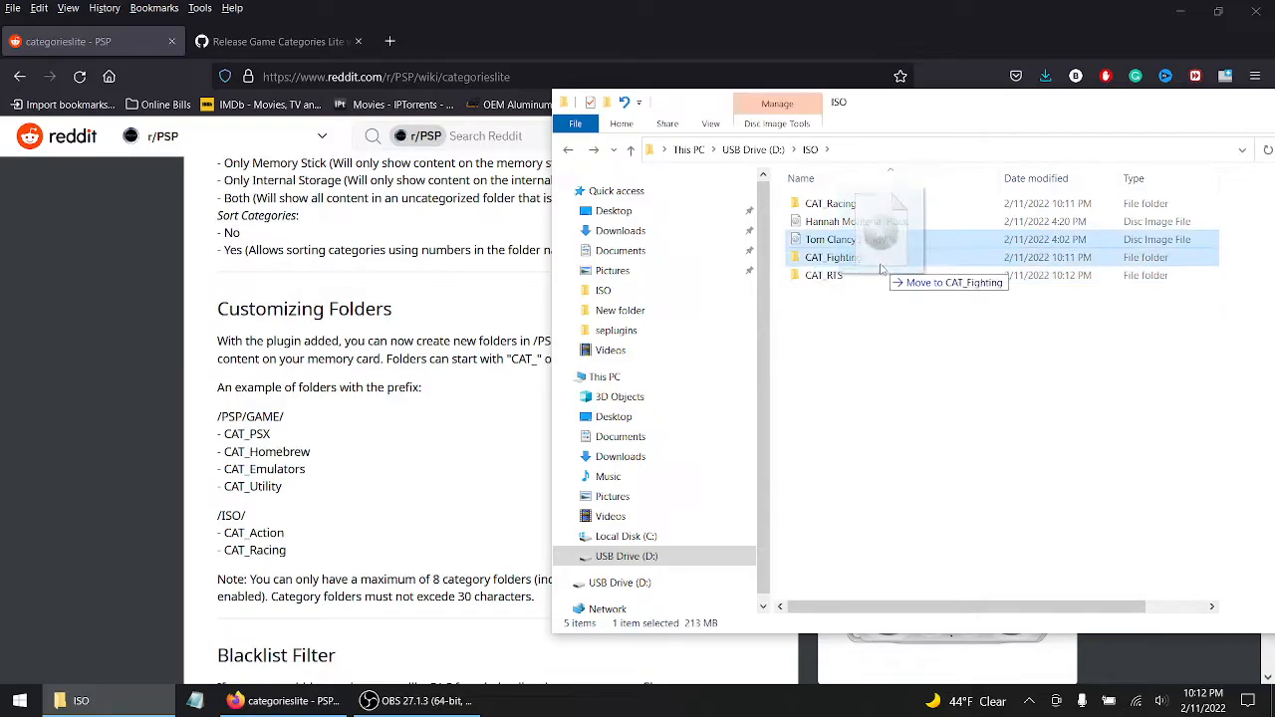
left_click_drag(875, 241, 878, 258)
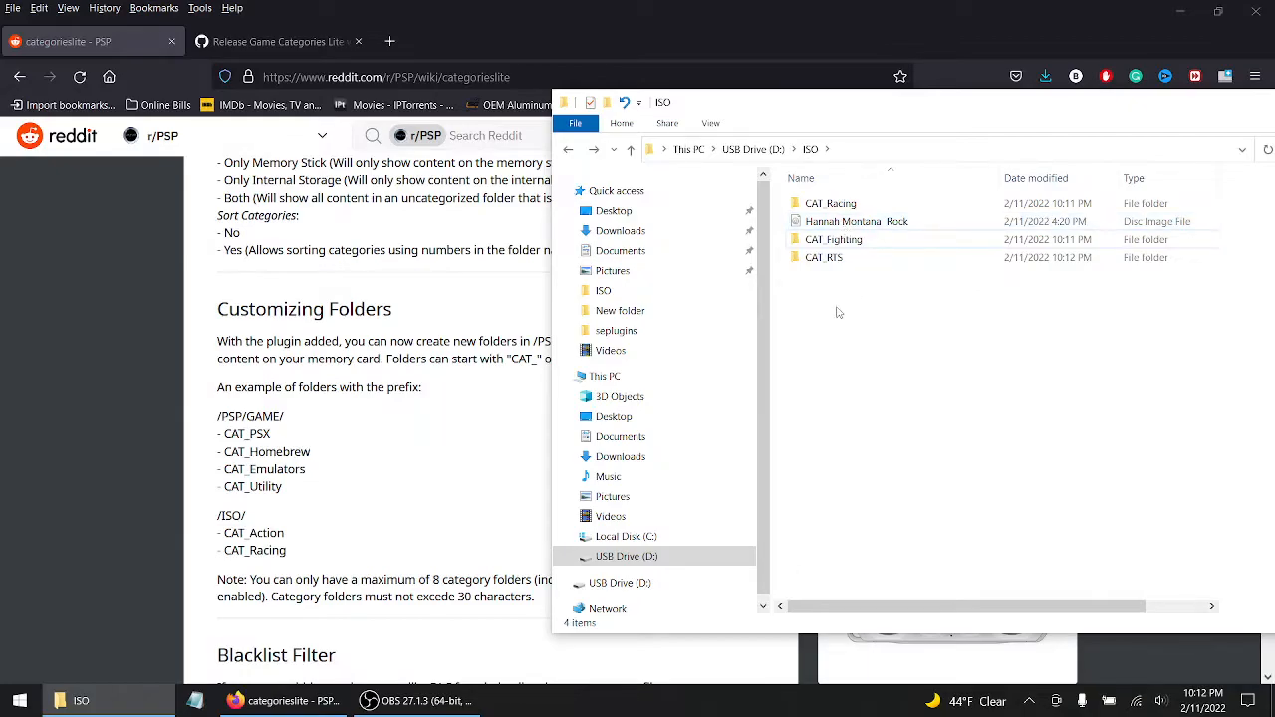
Search Google for 'hannah montana rock out the show' to find the game's genre.
left_click(317, 57)
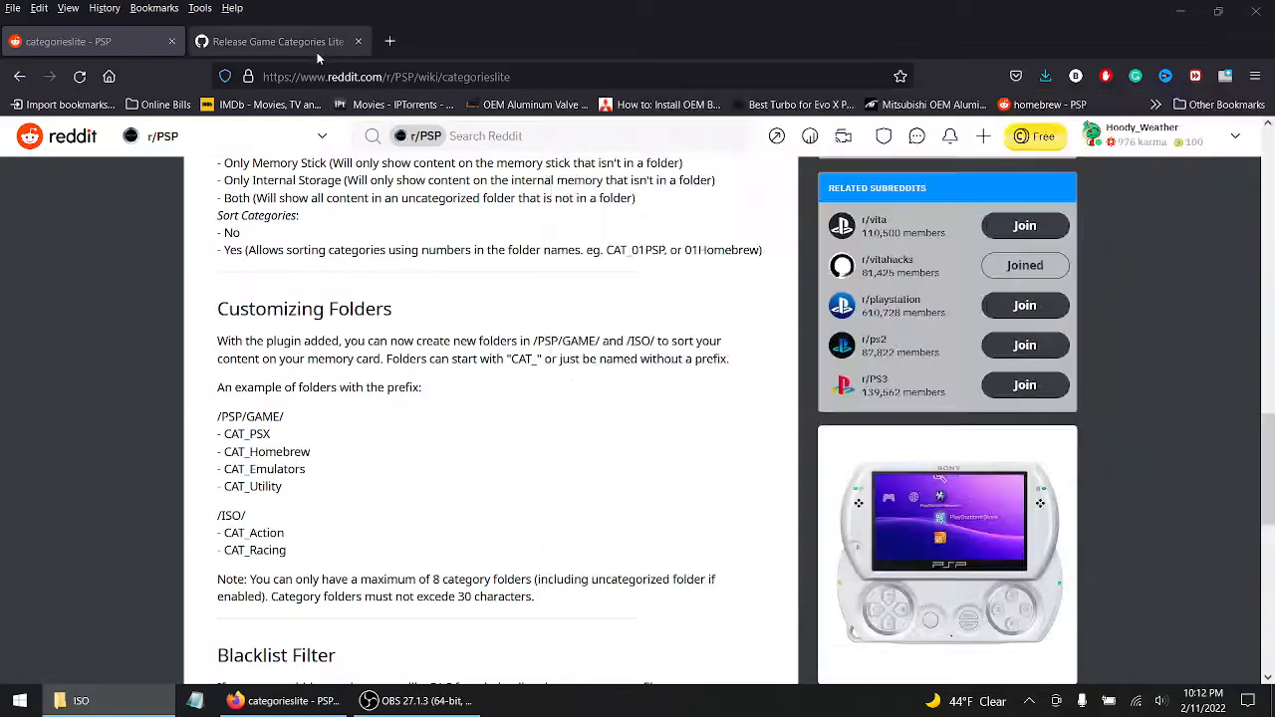
left_click(399, 77)
type("g")
key("Return")
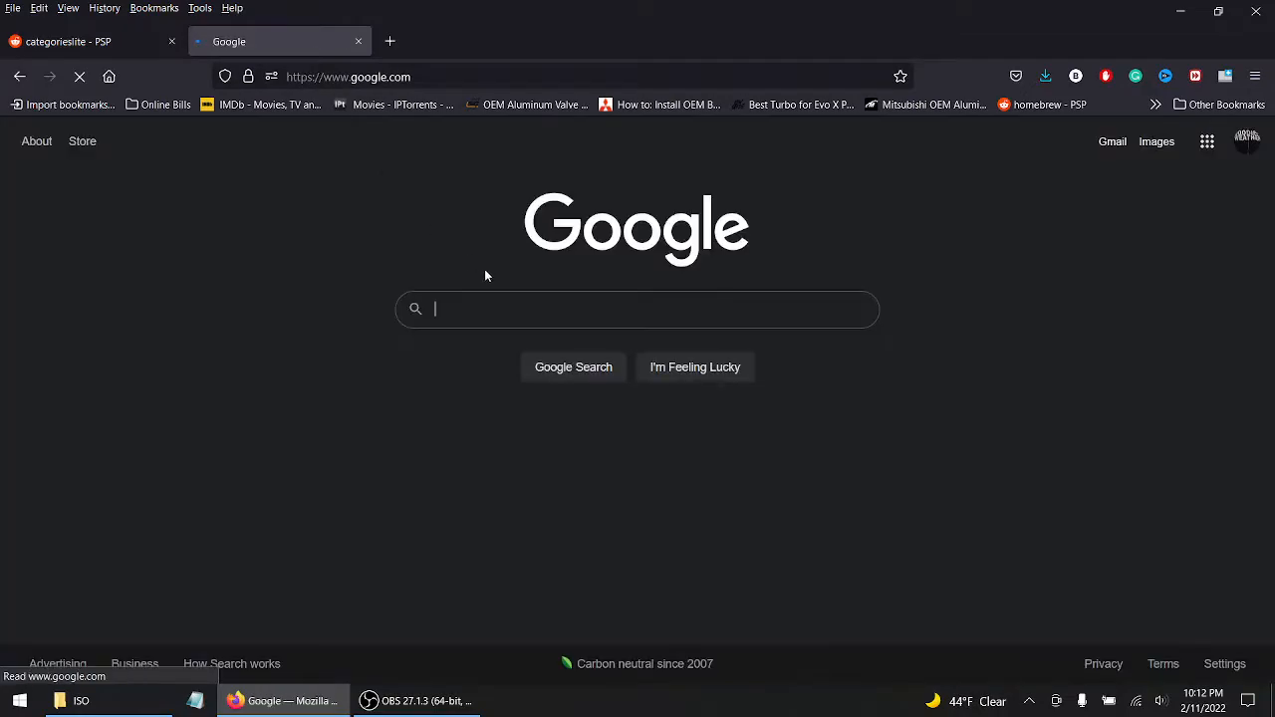
type("hann")
key("Down")
key("Return")
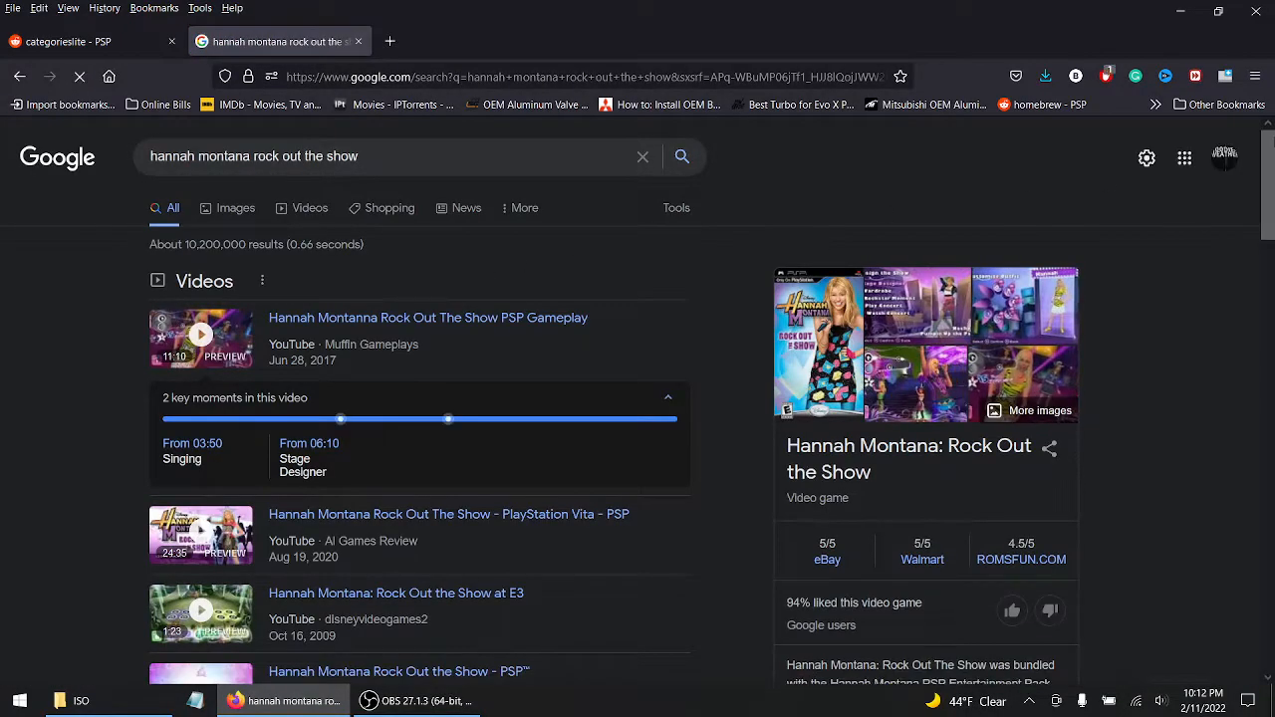
left_click_drag(1268, 143, 1271, 202)
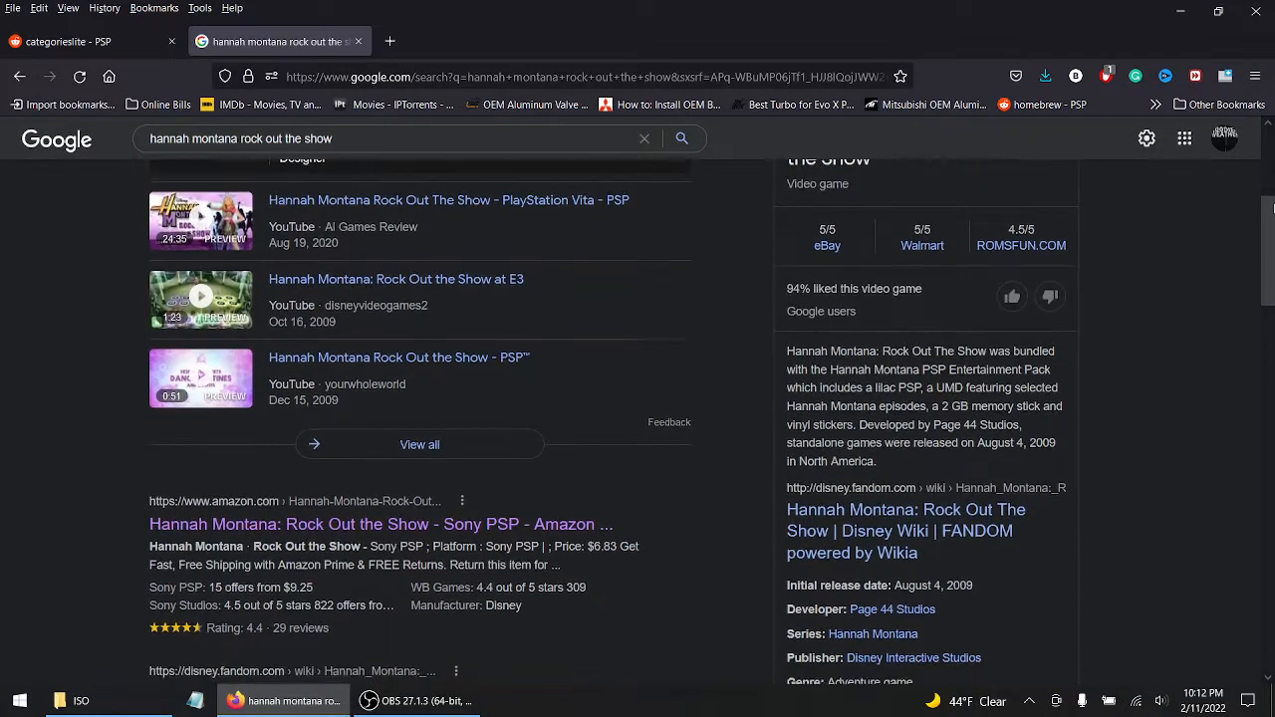
scroll(1000, 306, "down", 1)
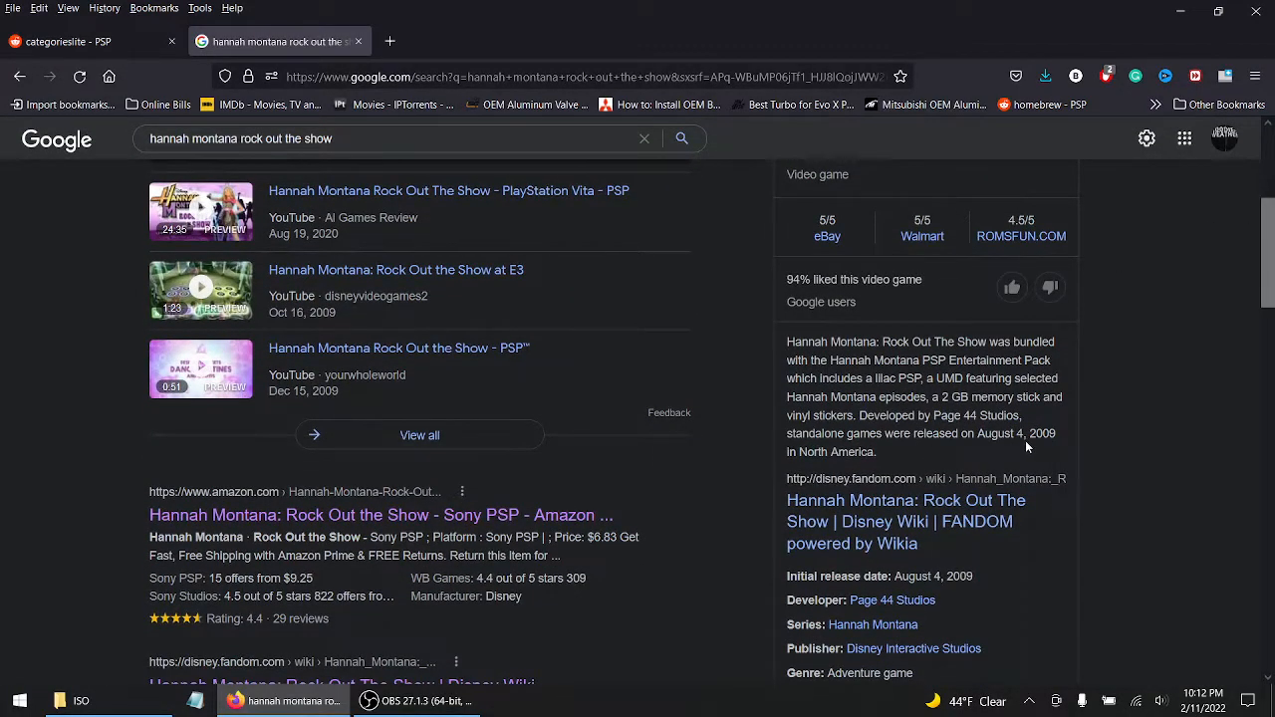
left_click_drag(1272, 264, 1273, 295)
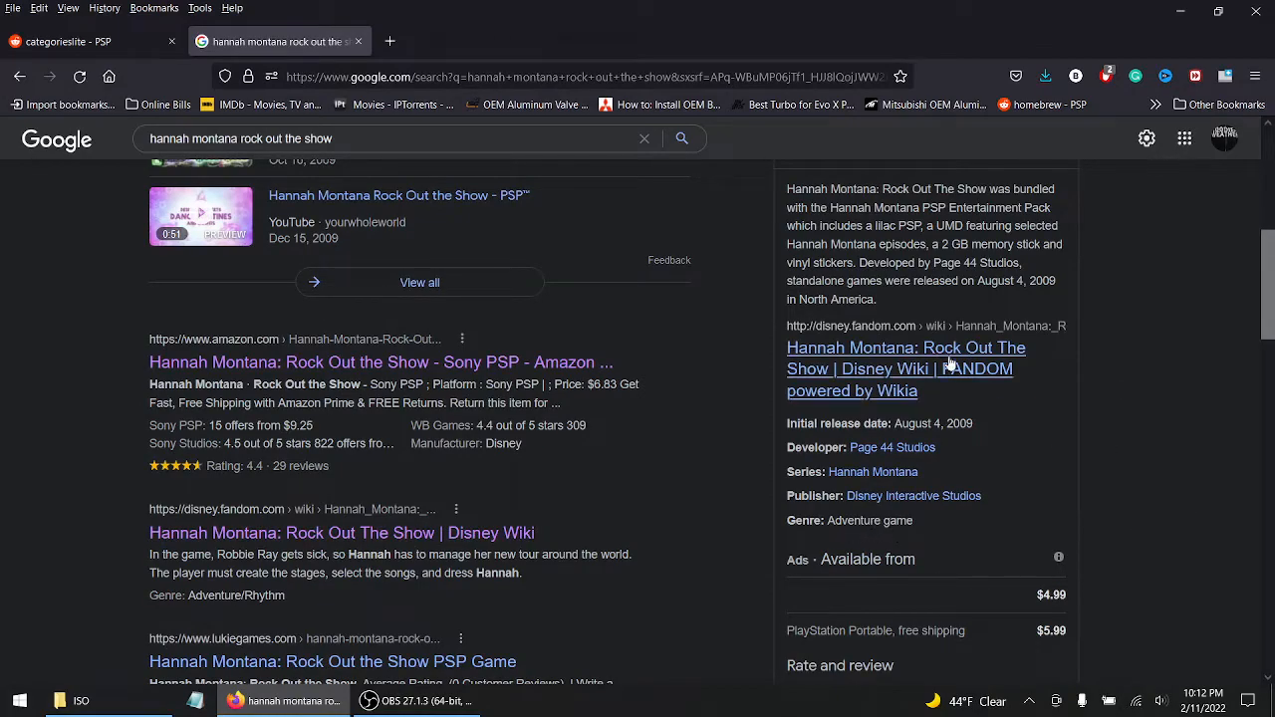
Create CAT_Adventure in ISO, move the Hannah Montana disc image into it, and go back to the drive root.
left_click(1179, 11)
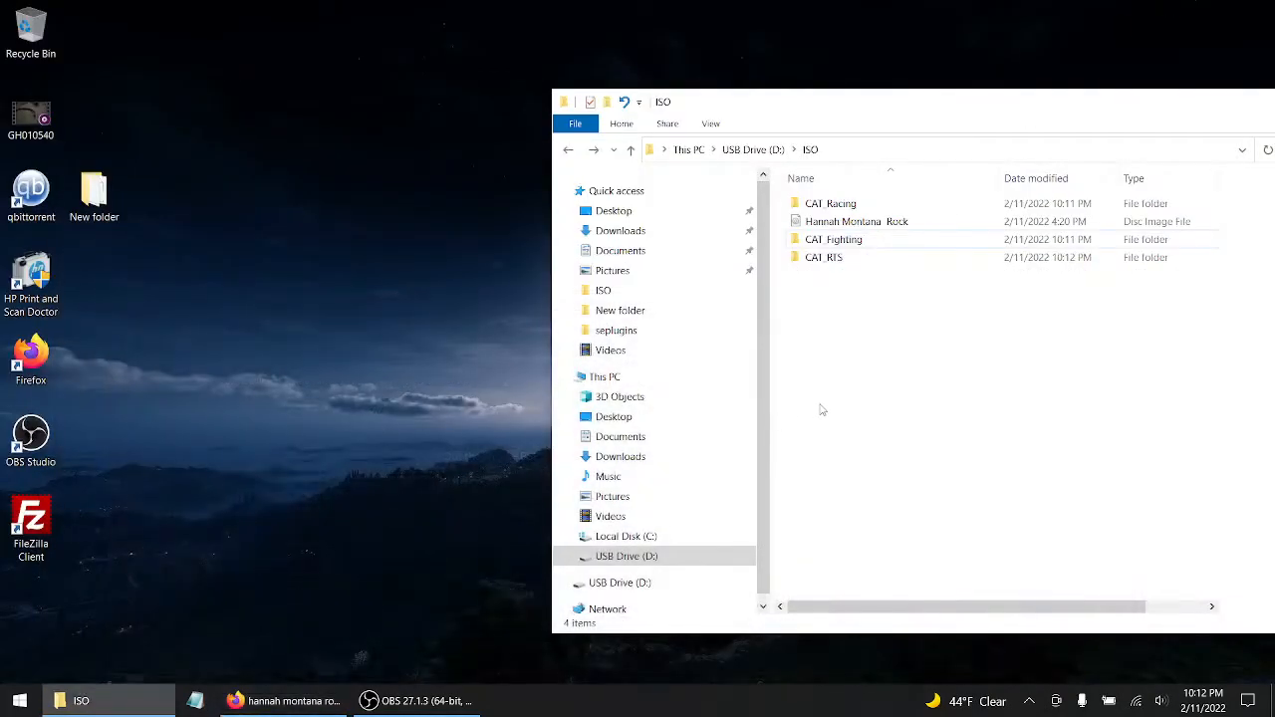
right_click(819, 405)
mouse_move(858, 608)
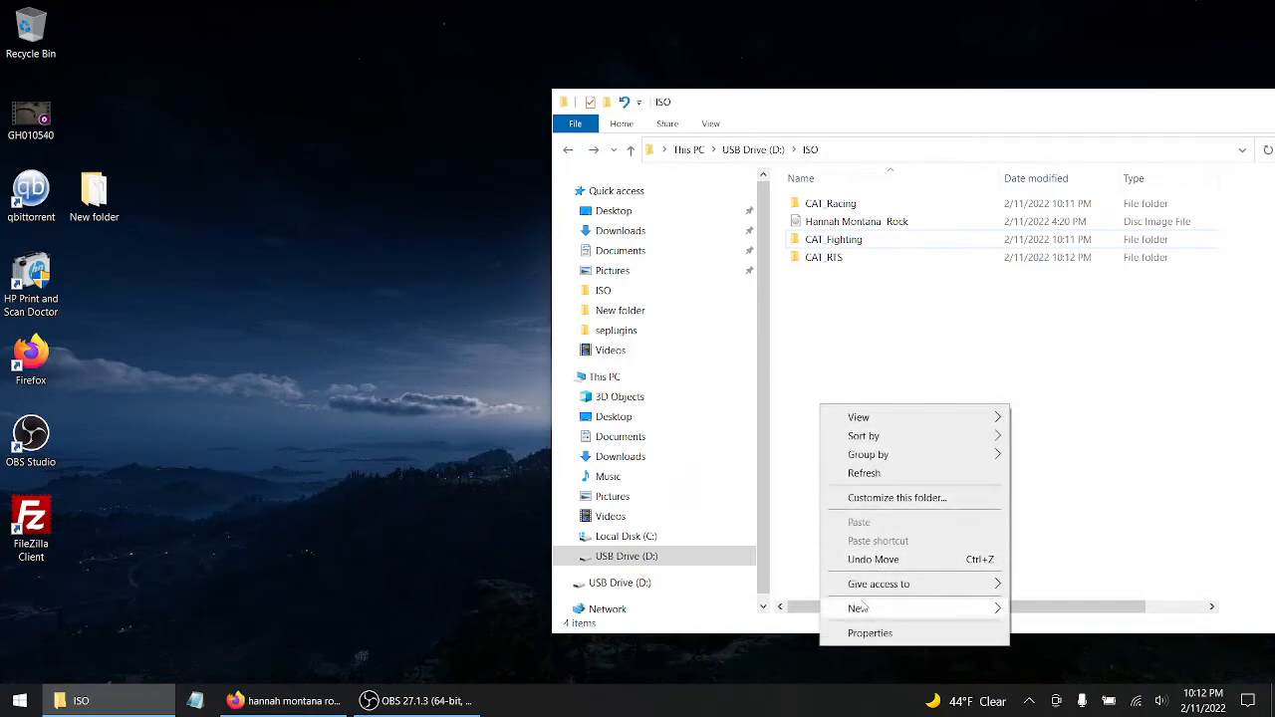
left_click(1048, 507)
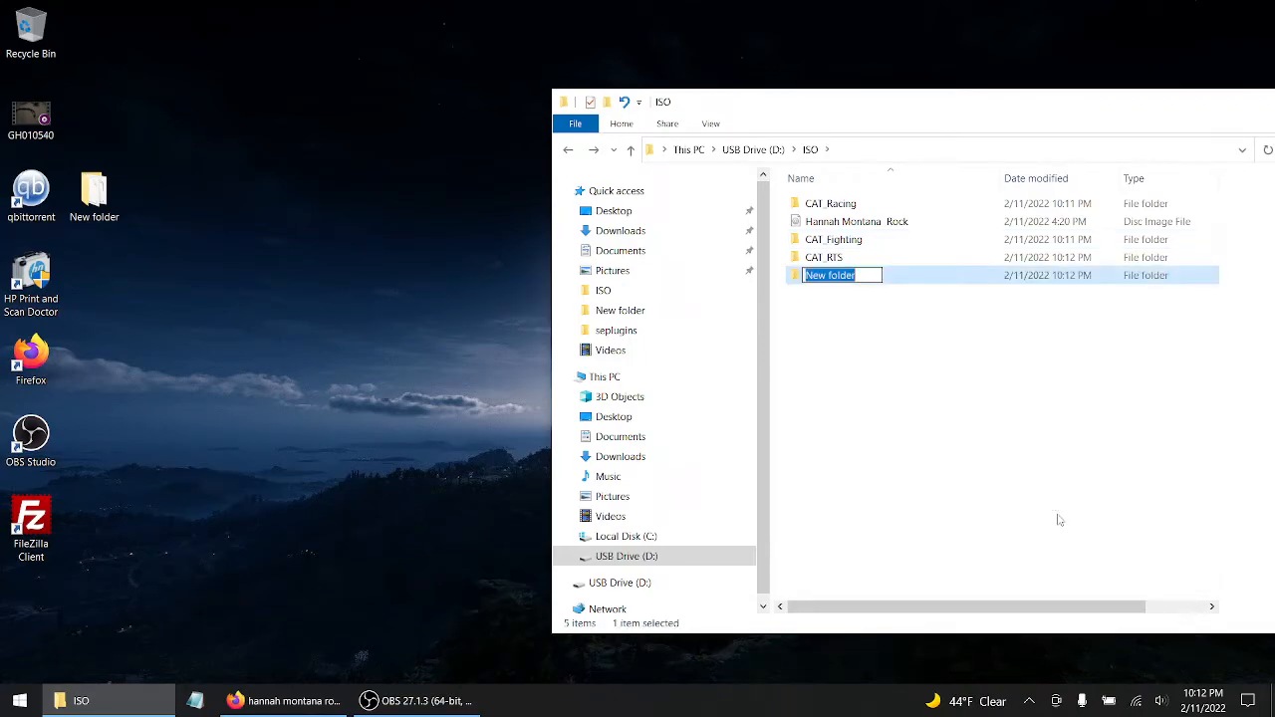
type("CAT_Adve")
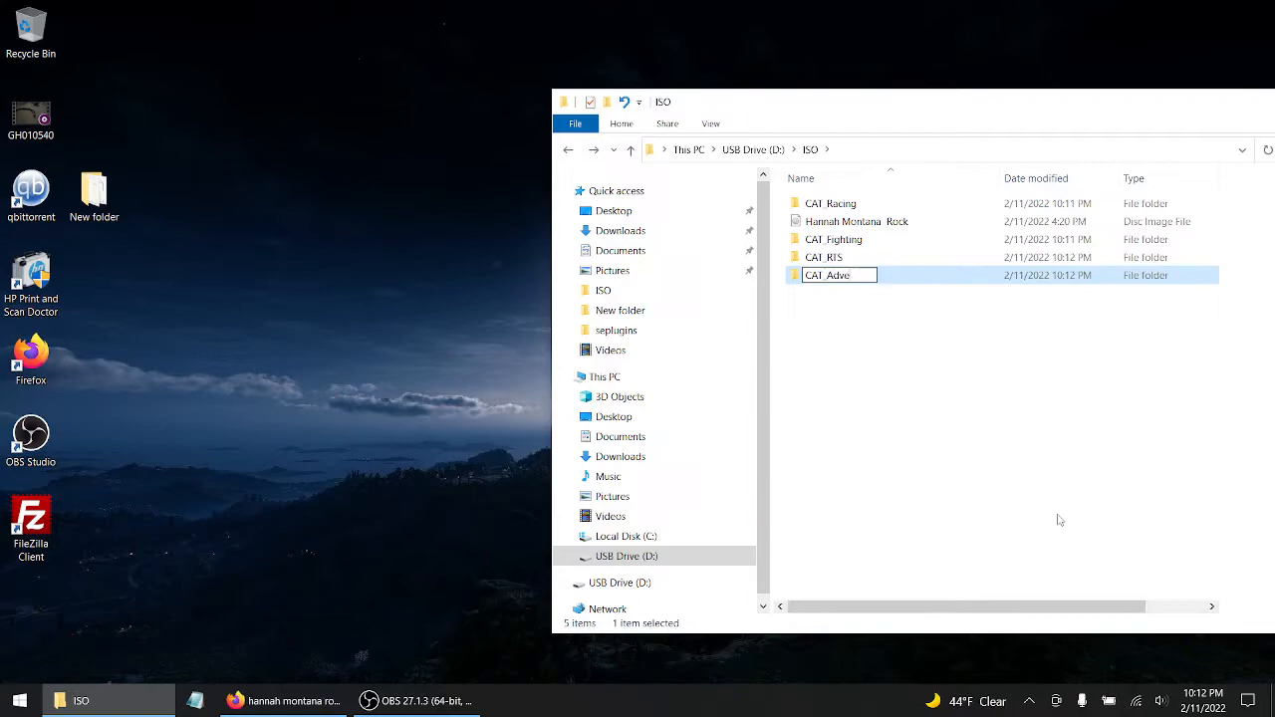
type("nture")
key("Return")
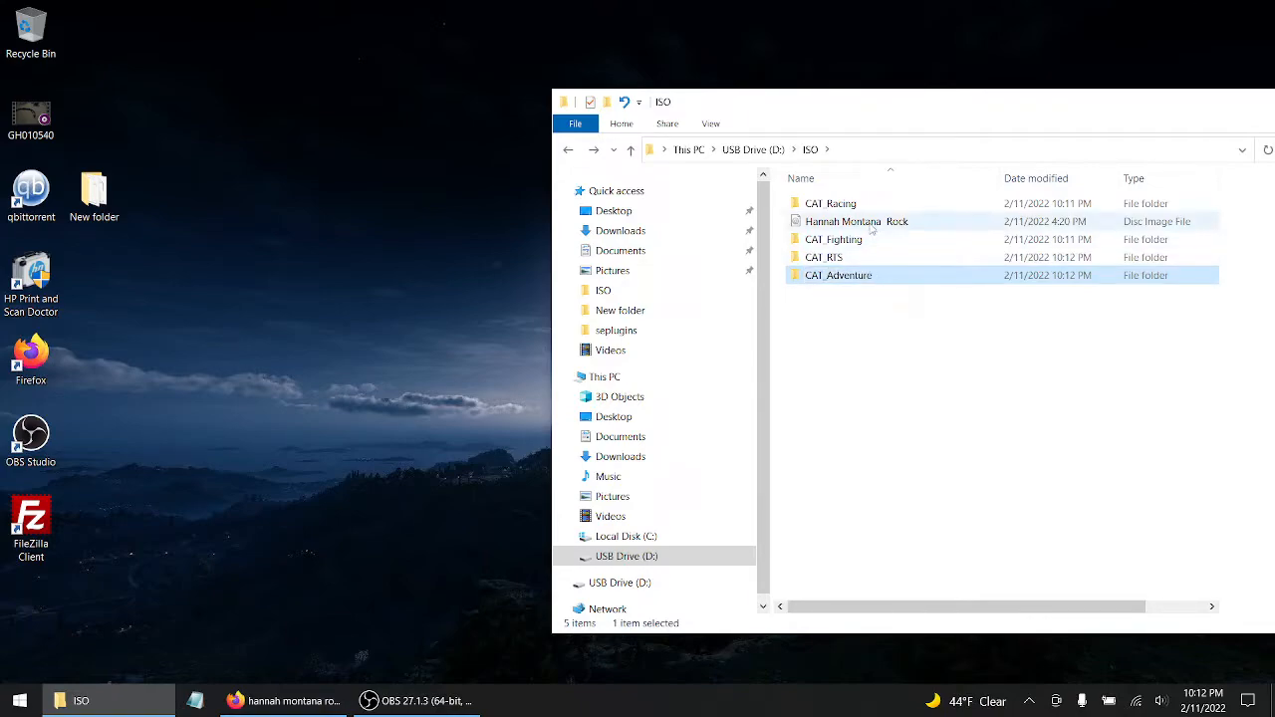
mouse_move(876, 221)
left_mouse_down()
mouse_move(884, 291)
mouse_move(885, 276)
left_mouse_up()
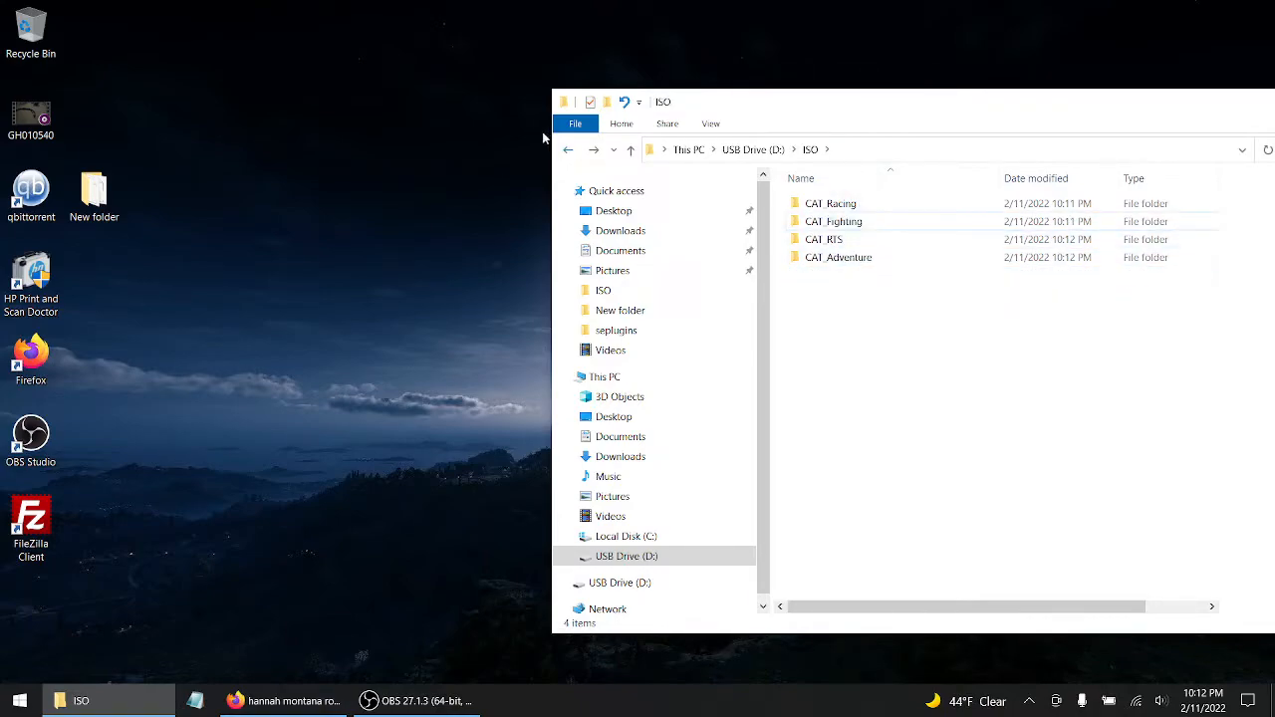
left_click(565, 150)
Close the Google tab and navigate the USB drive into PSP/GAME.
left_click(289, 700)
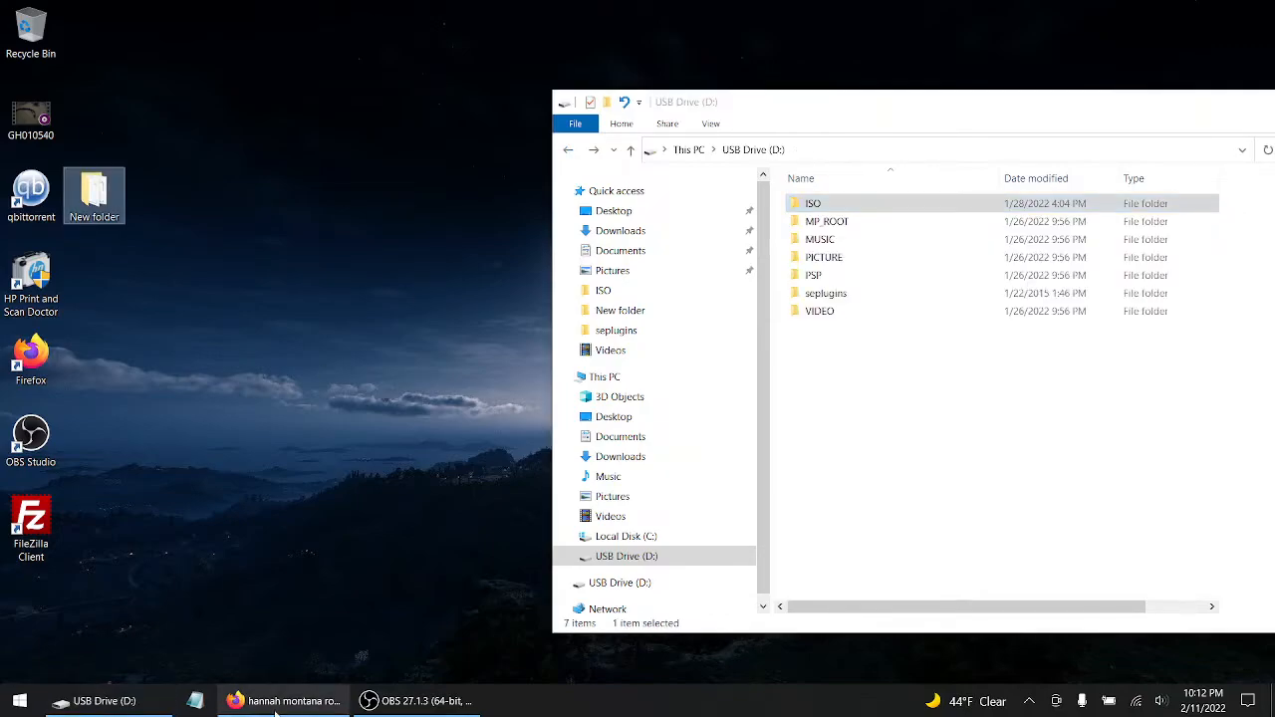
left_click(357, 41)
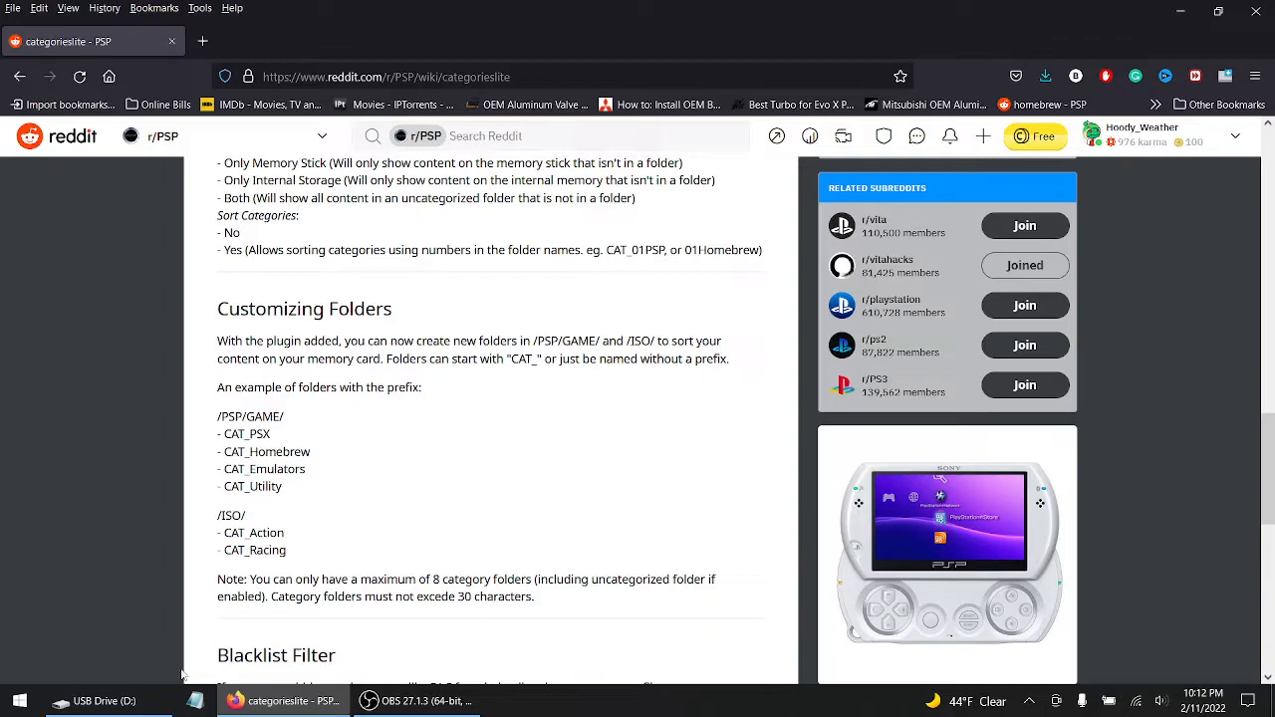
left_click(107, 701)
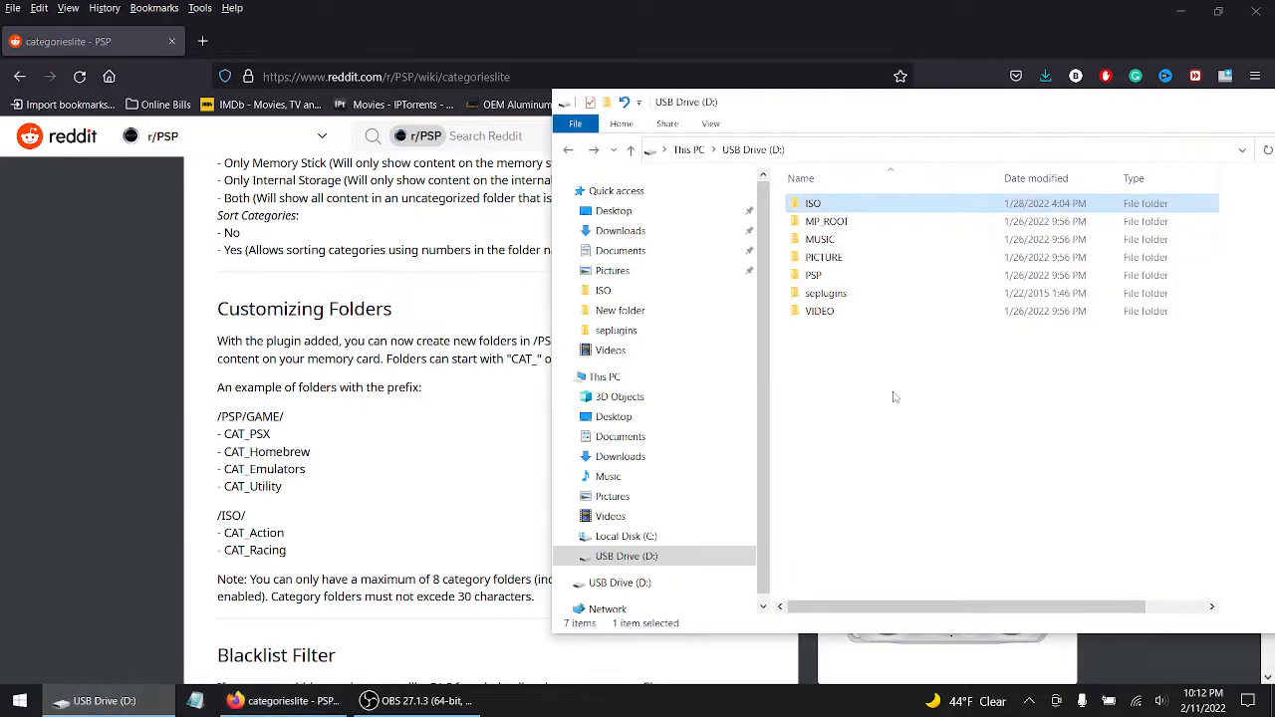
left_click(872, 361)
left_click(827, 290)
double_click(813, 275)
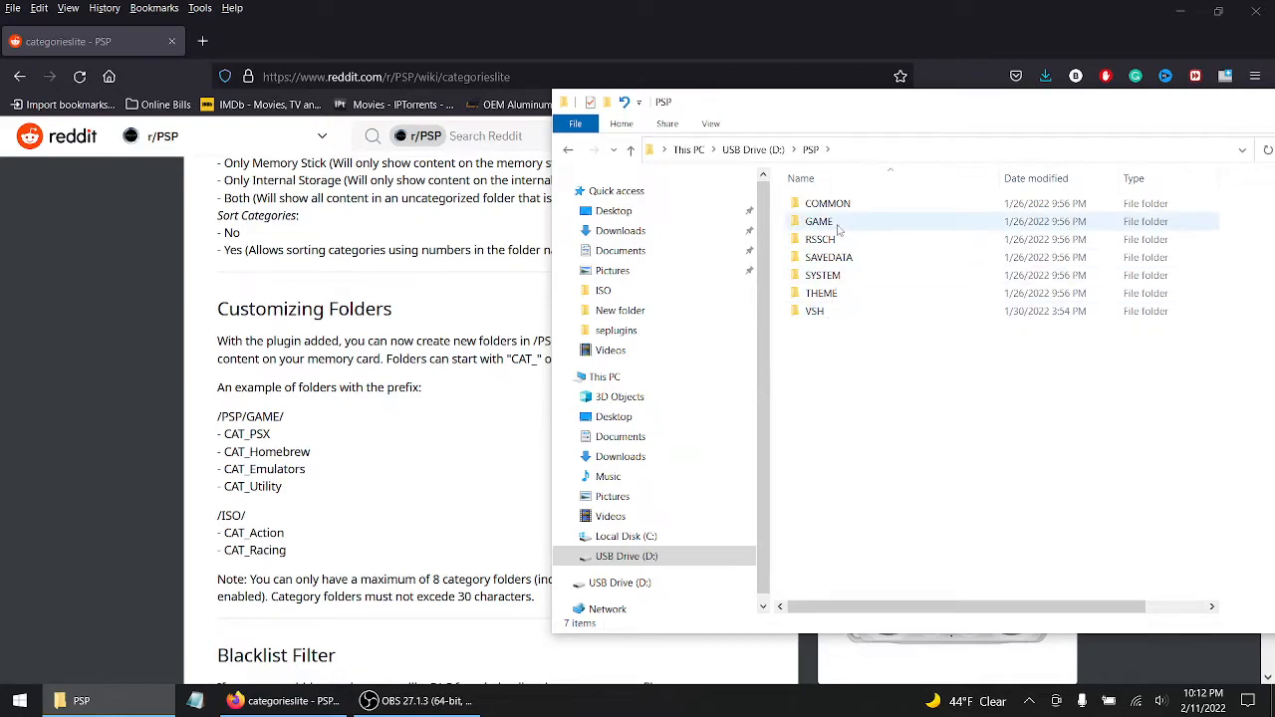
double_click(834, 223)
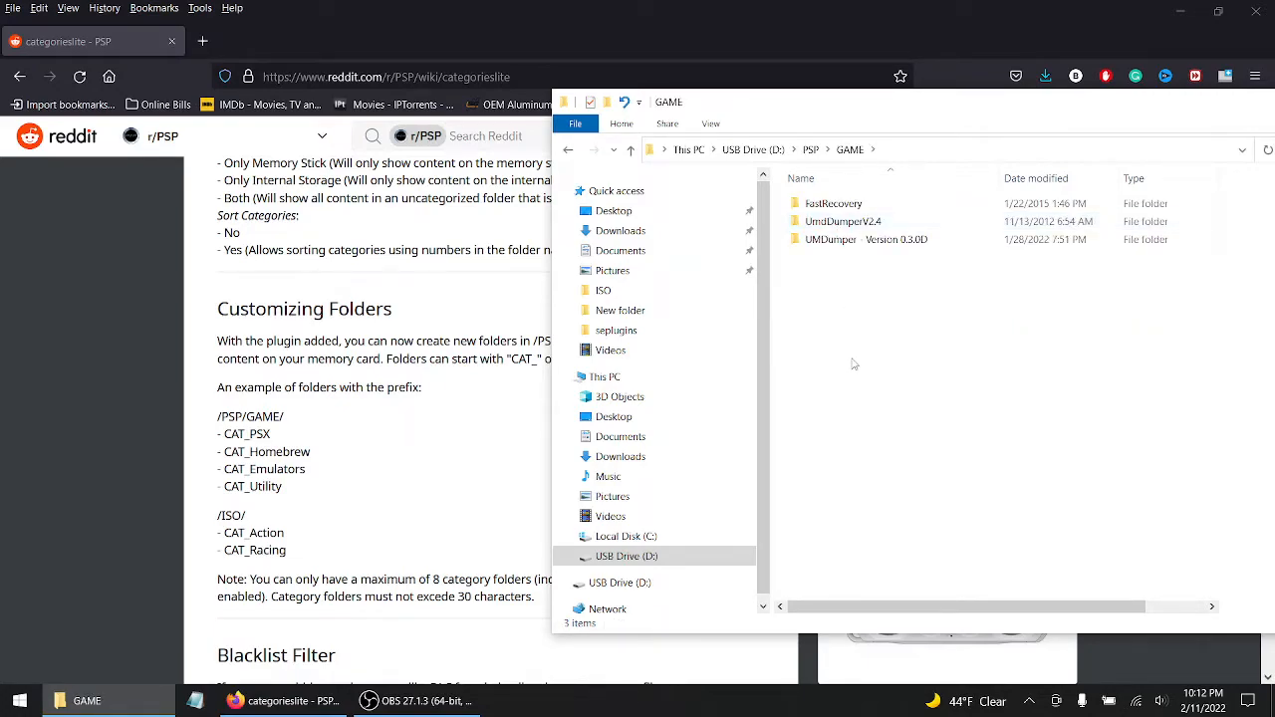
Create CAT_Utility in GAME and move FastRecovery, UmdDumperV2.4 and UMDumper into it.
right_click(852, 363)
mouse_move(889, 563)
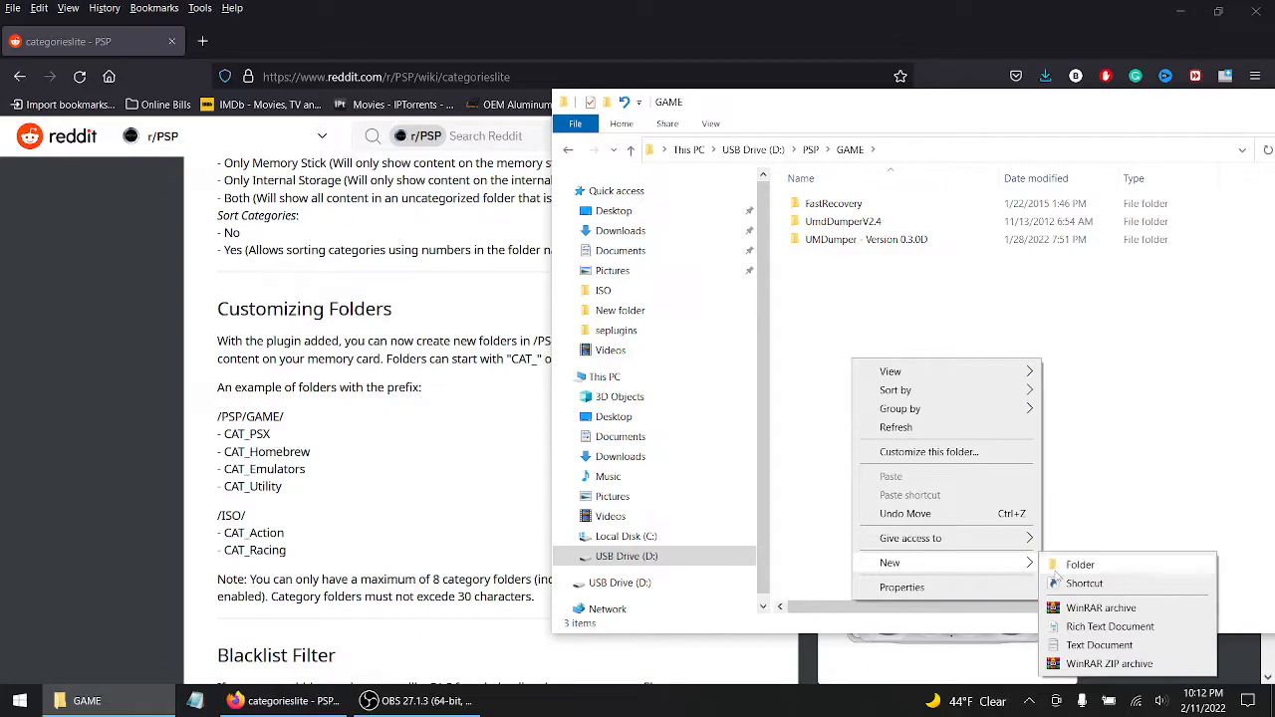
left_click(1062, 565)
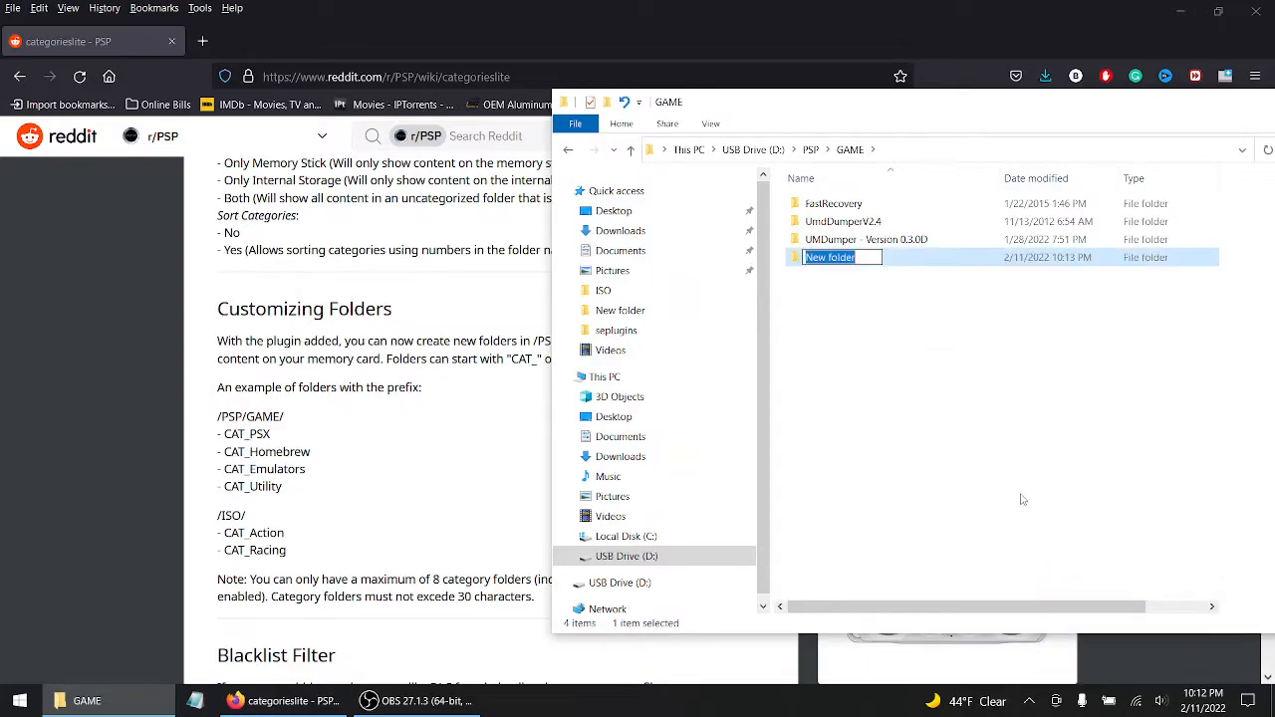
type("CAT")
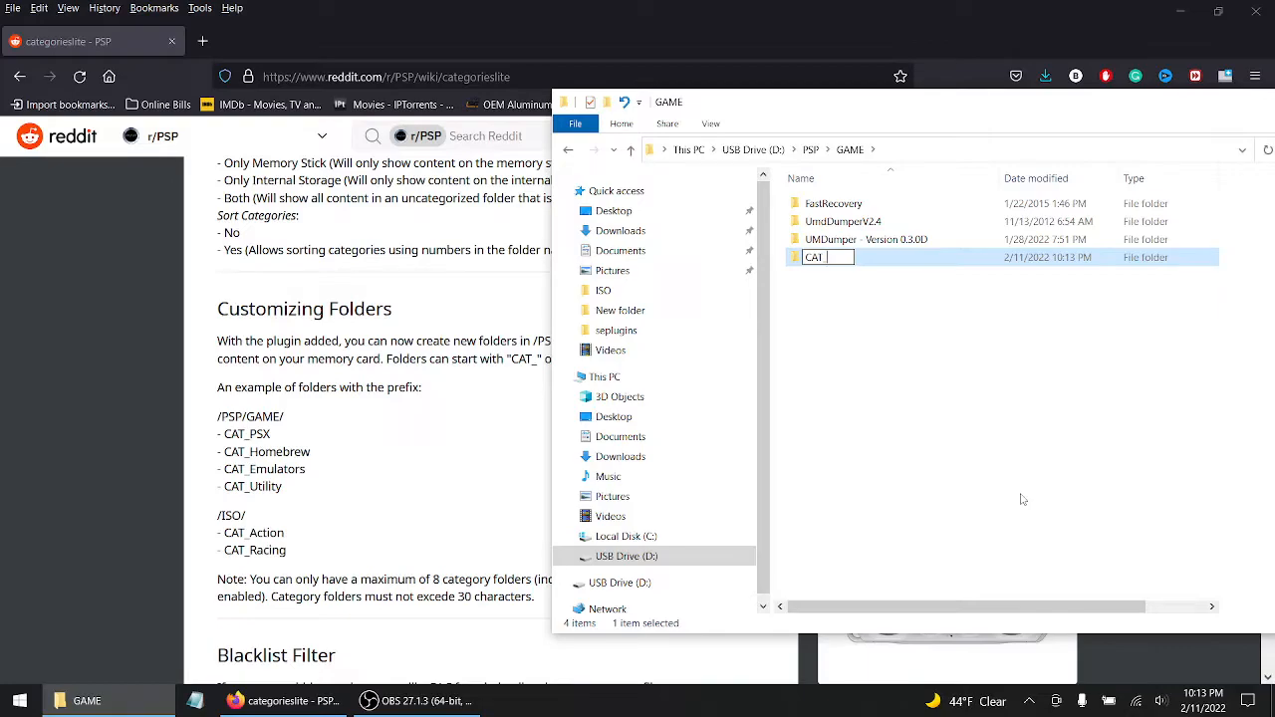
type("_Uti")
type("lity")
key("Return")
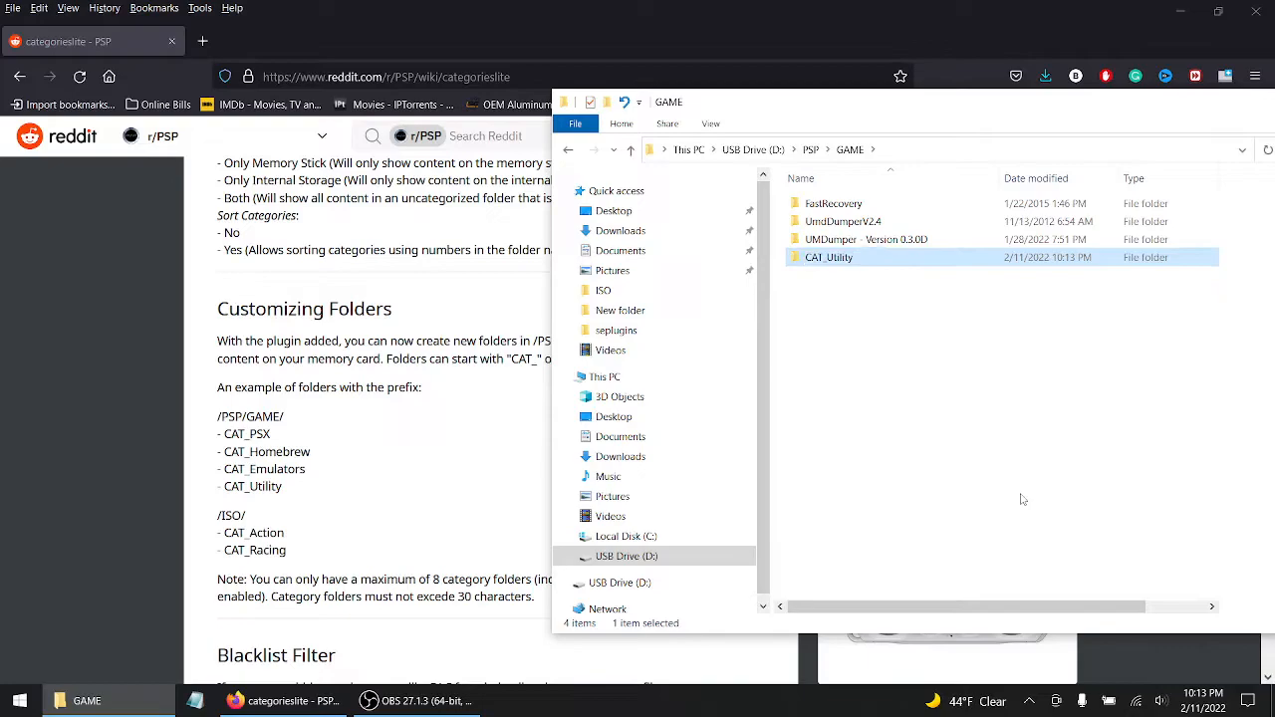
left_click(852, 239)
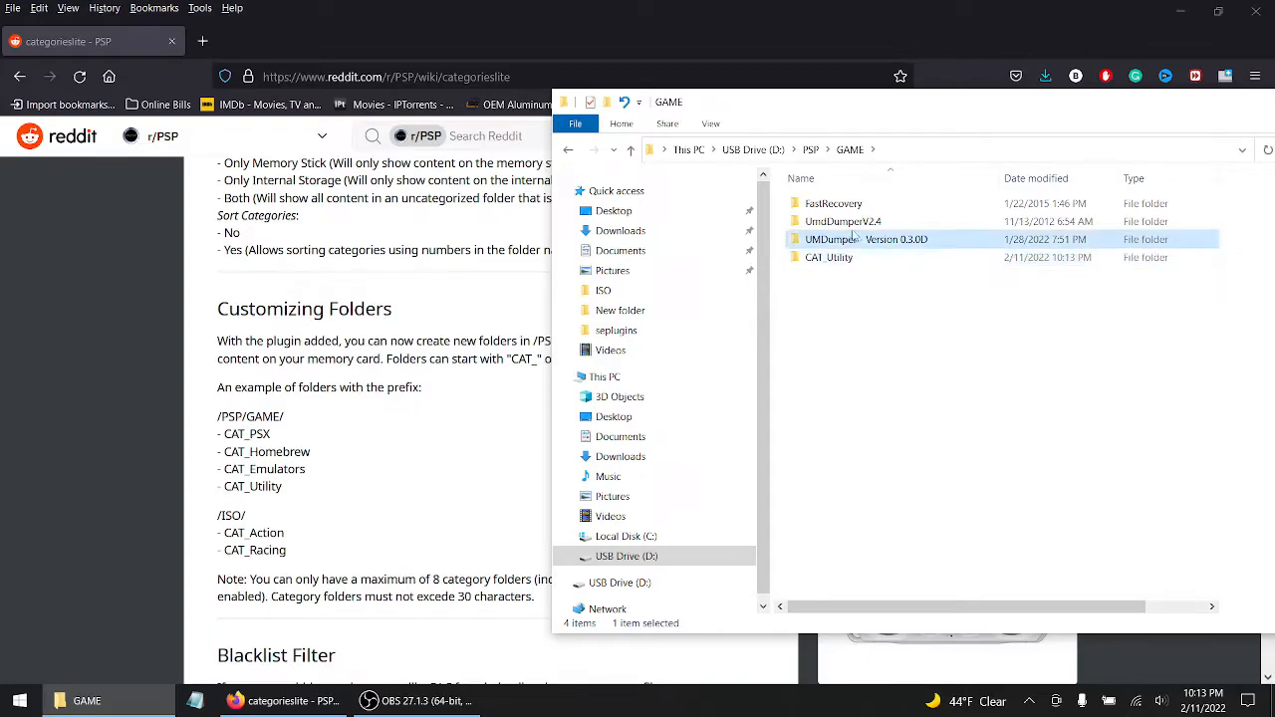
left_click(852, 204, "ctrl")
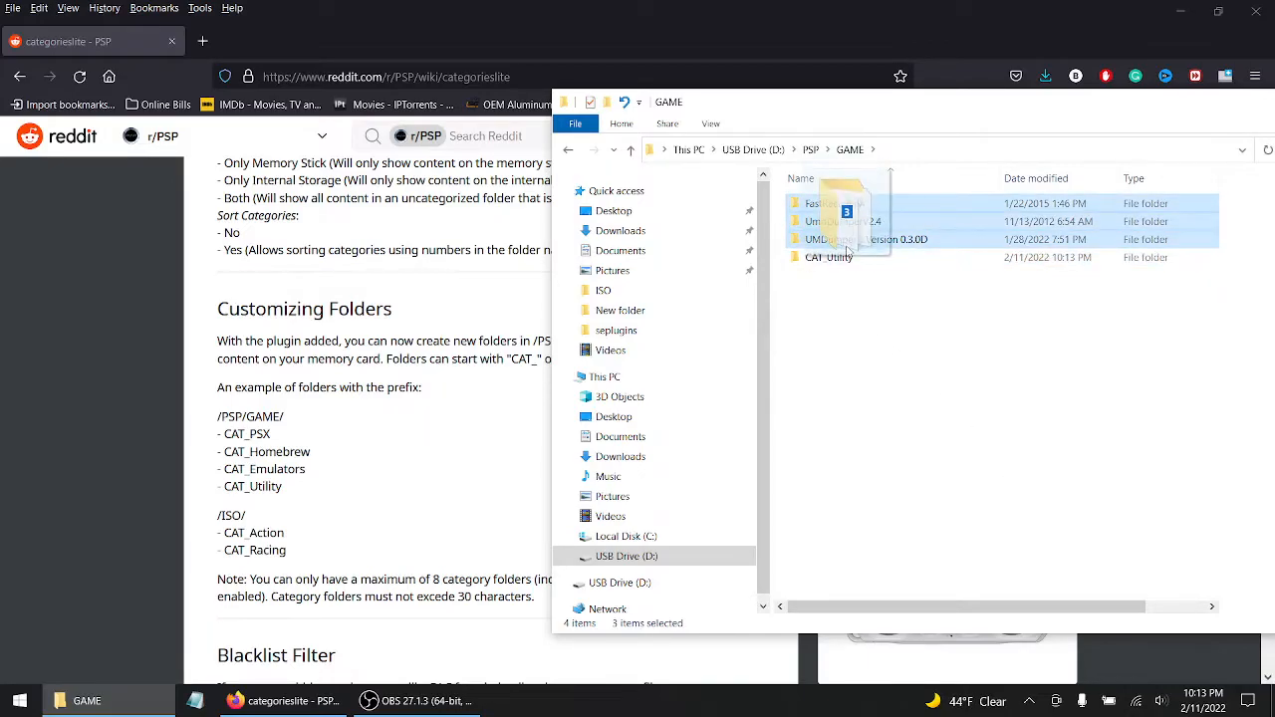
left_click_drag(852, 212, 848, 257)
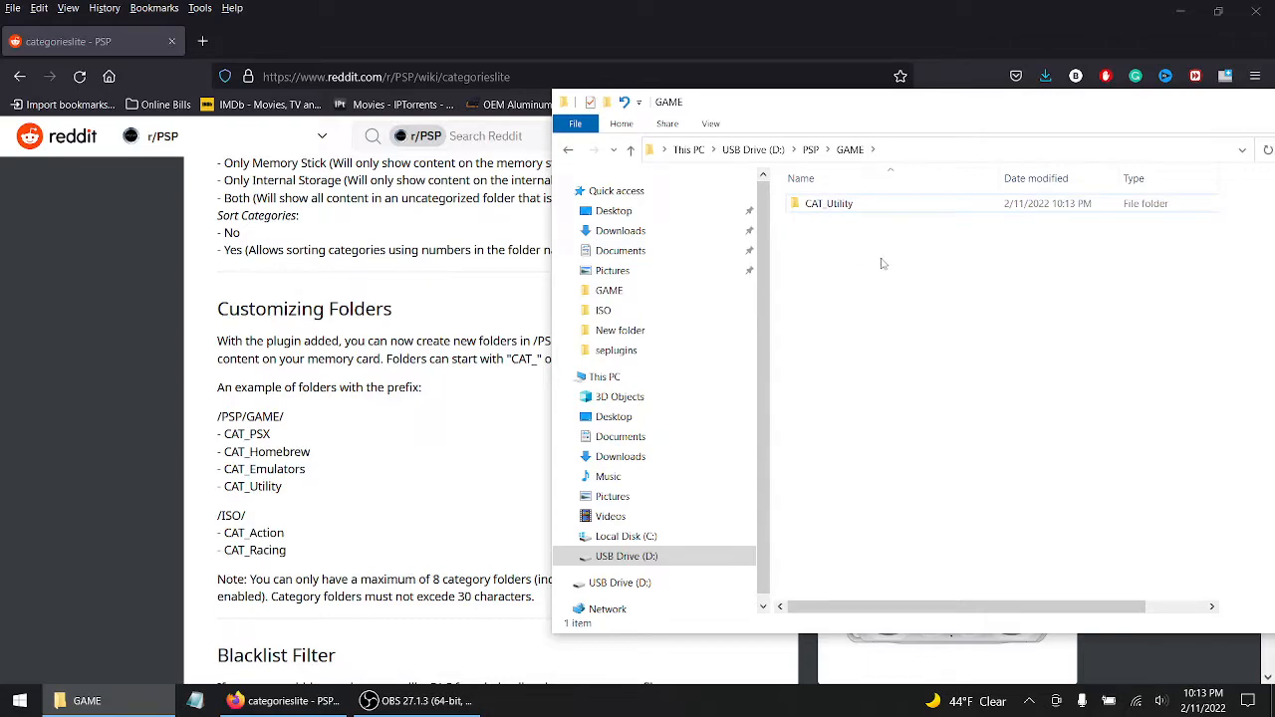
Close File Explorer and check category_lite.prx in the PSP recovery menu's plugins list.
left_click(1188, 127)
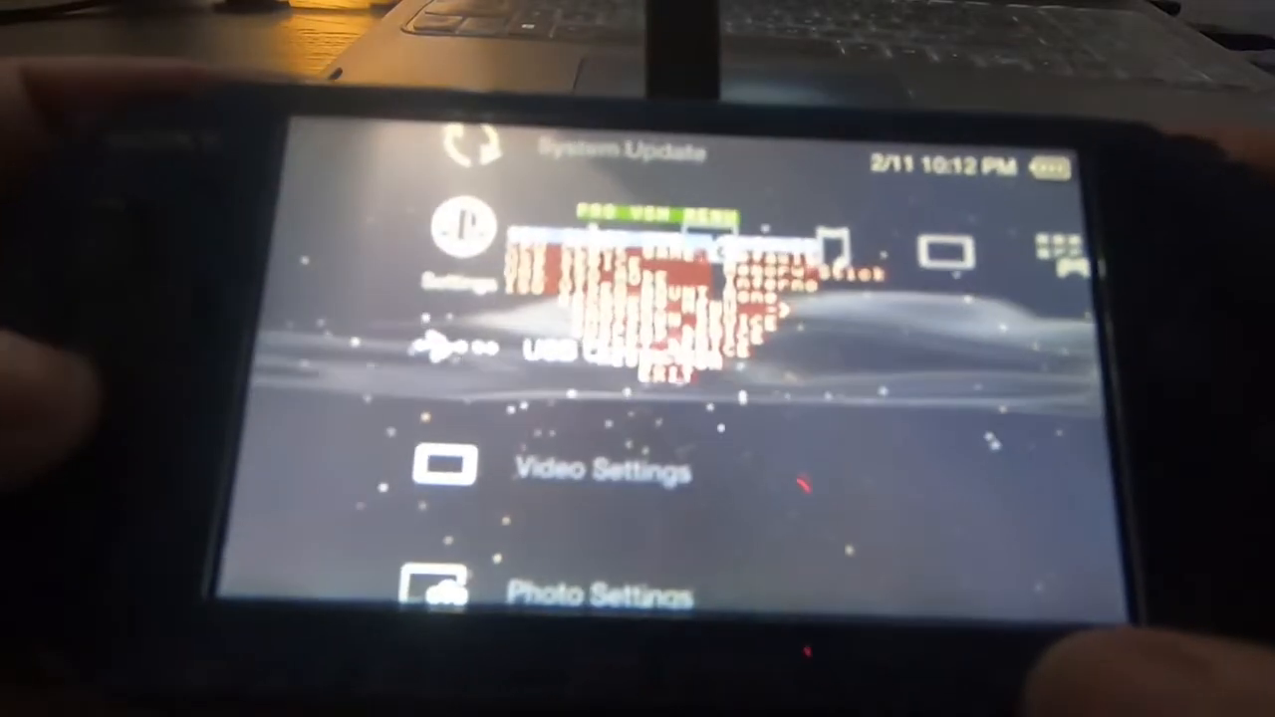
key("Down")
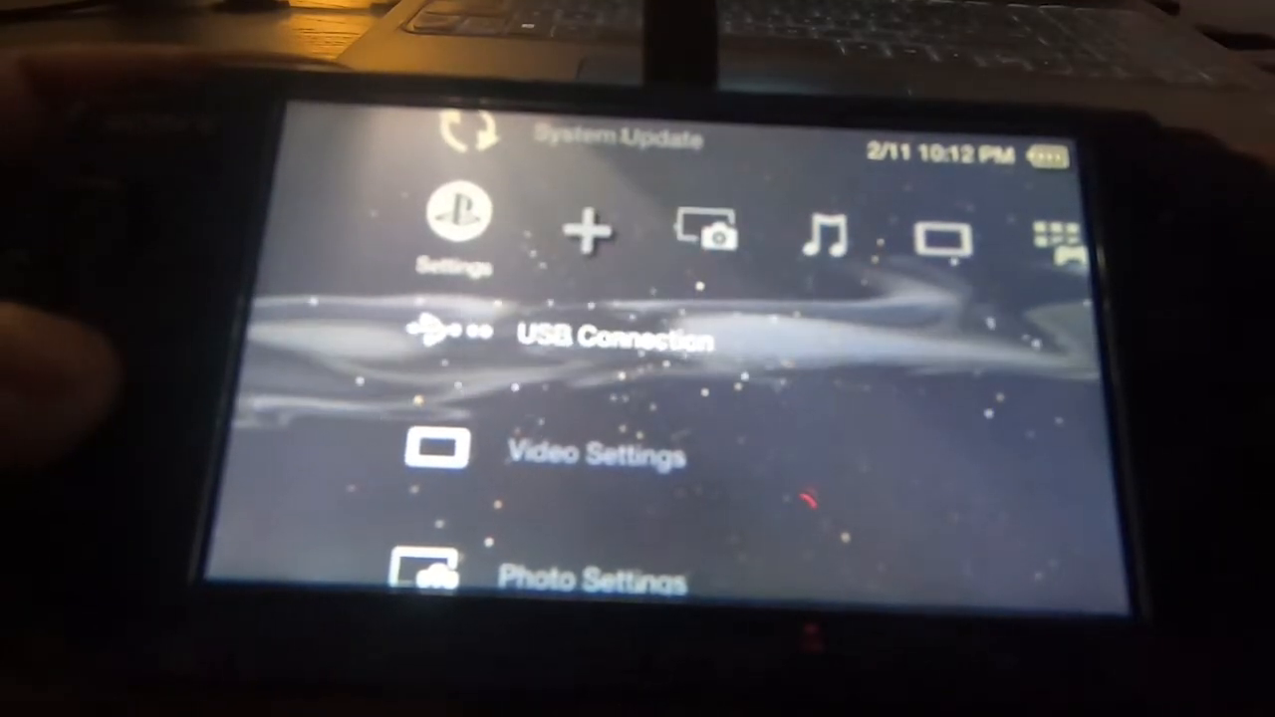
key("Down")
key("Down")
key("Down")
key("Down")
key("Down")
key("Return")
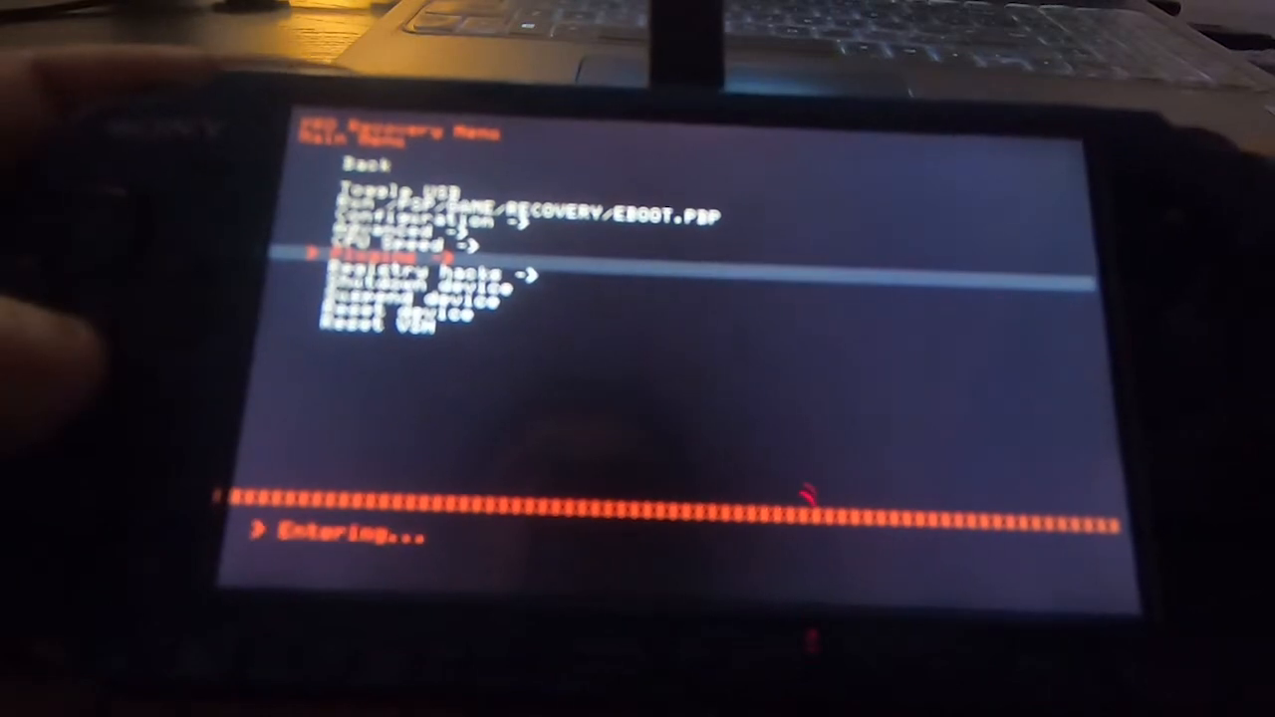
key("Down")
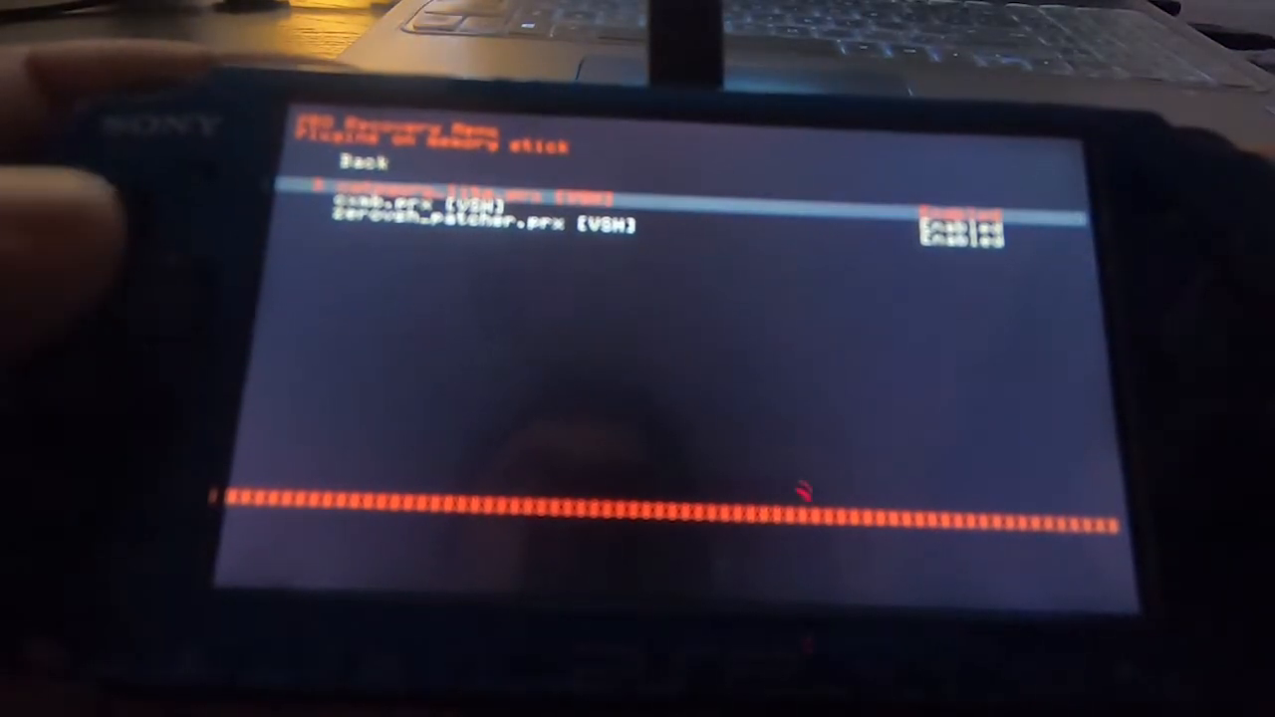
Back out of the plugins list and reset the device so the plugin loads.
key("Up")
key("Return")
key("Down")
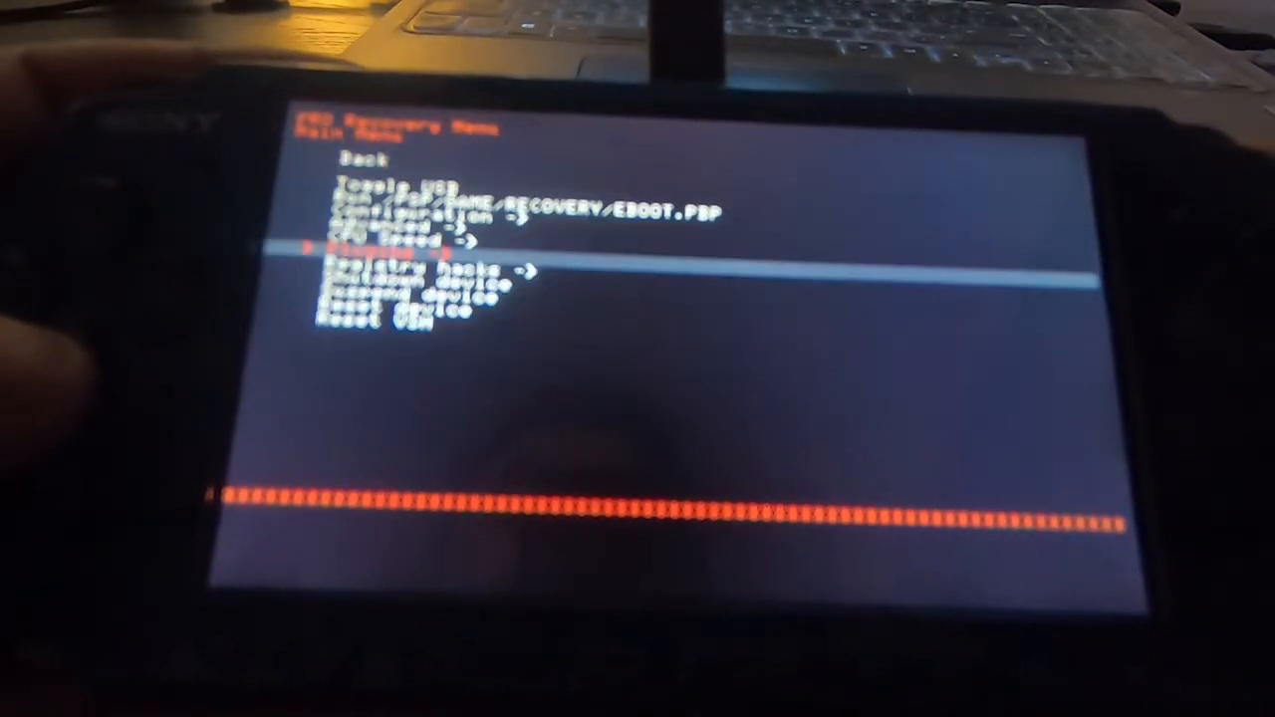
key("Down")
key("Down")
key("Down")
key("Return")
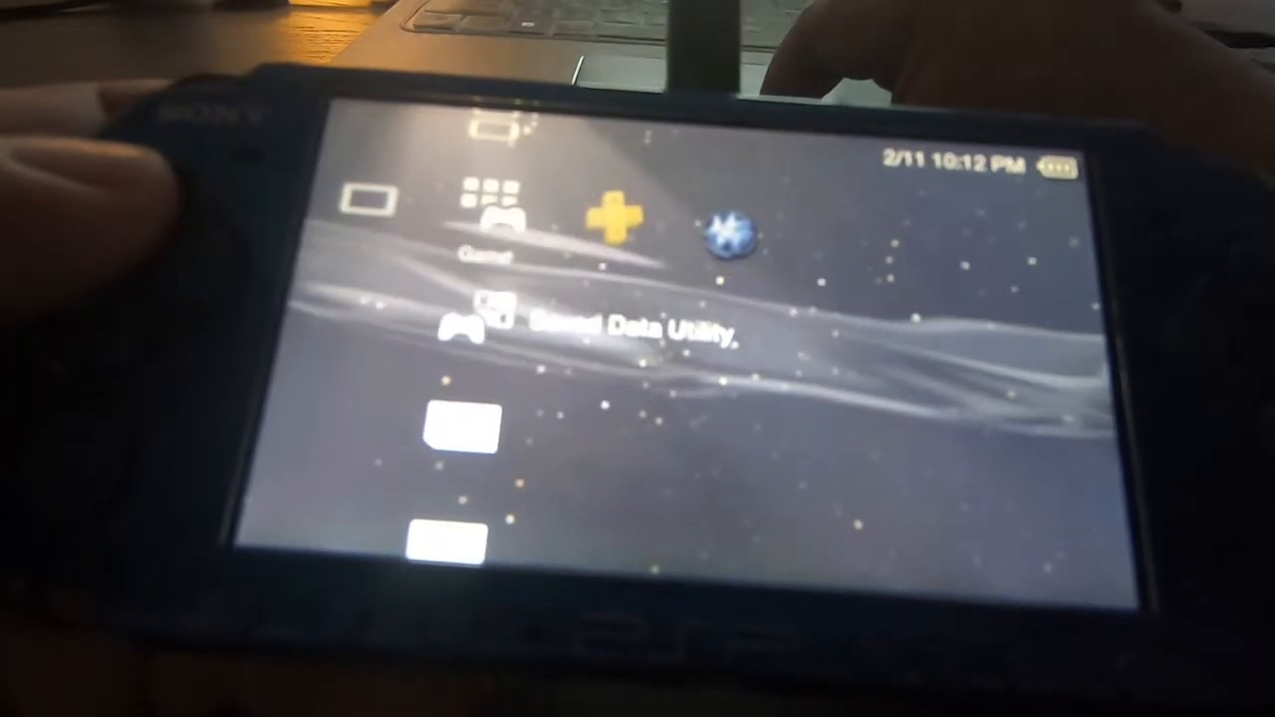
Quit to the XMB game list and look inside the CAT_RTS and CAT_Fighting folders.
key("Up")
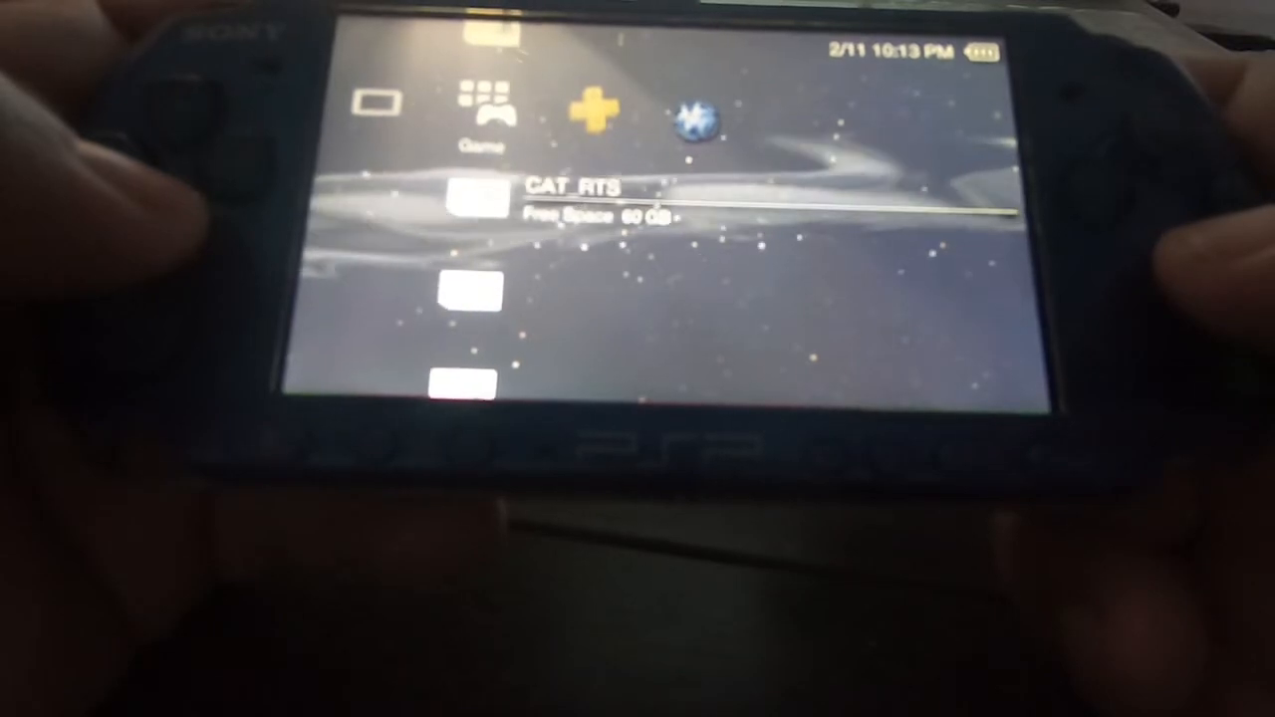
key("Return")
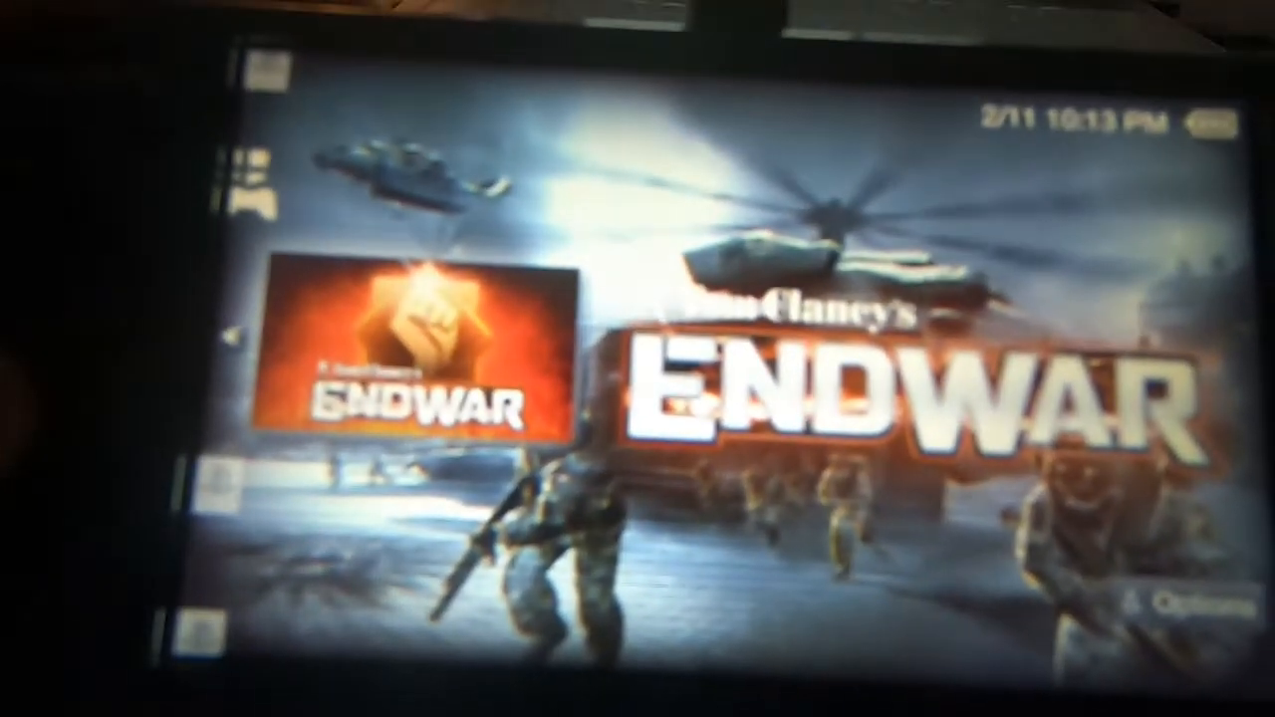
key("Escape")
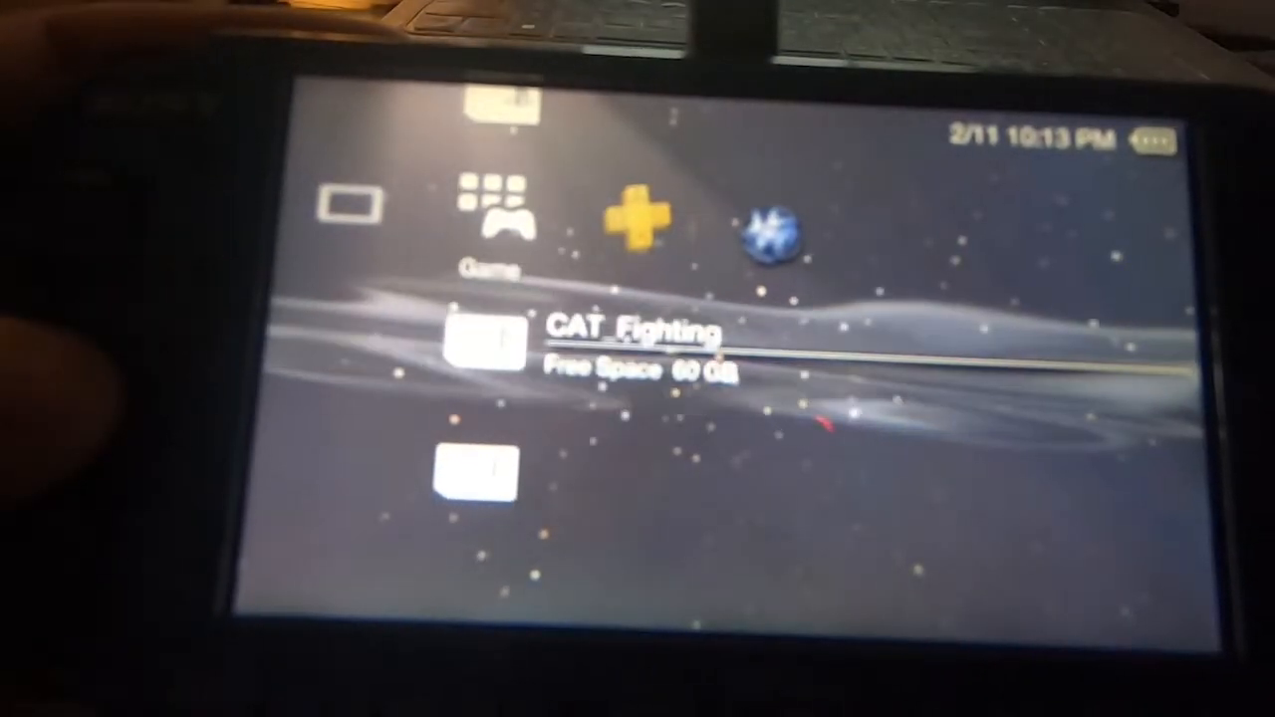
key("Return")
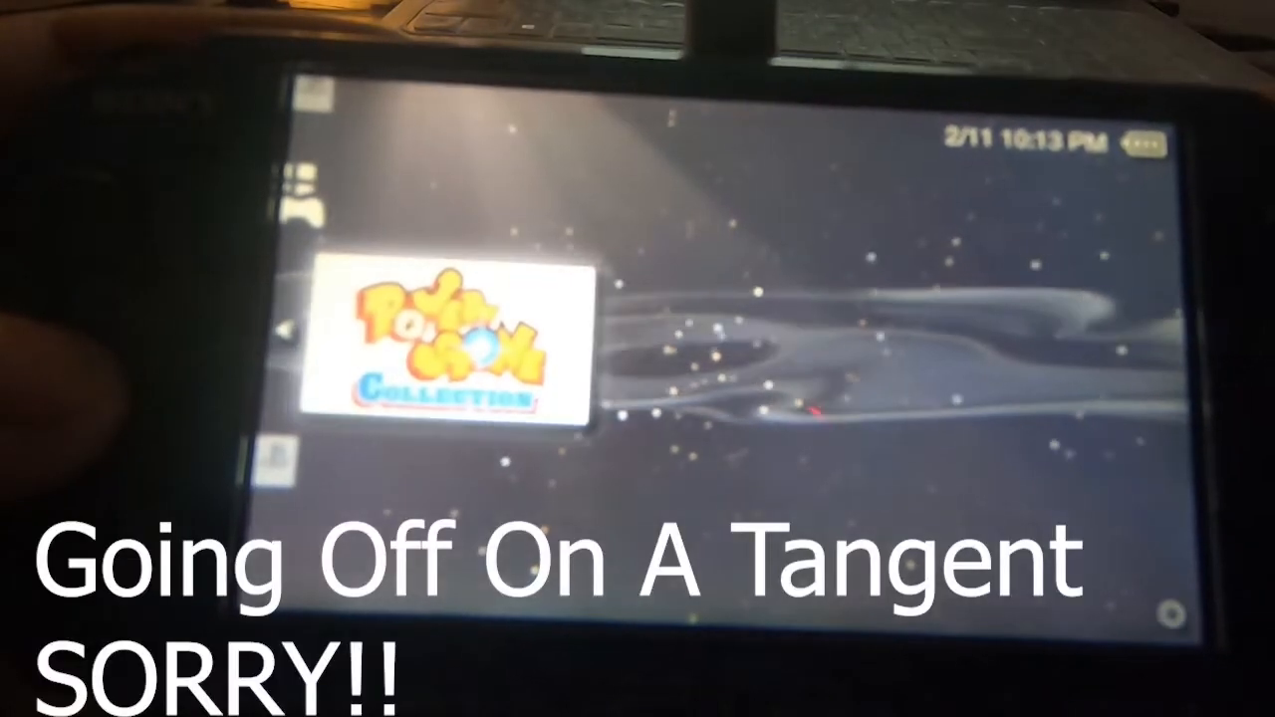
key("Escape")
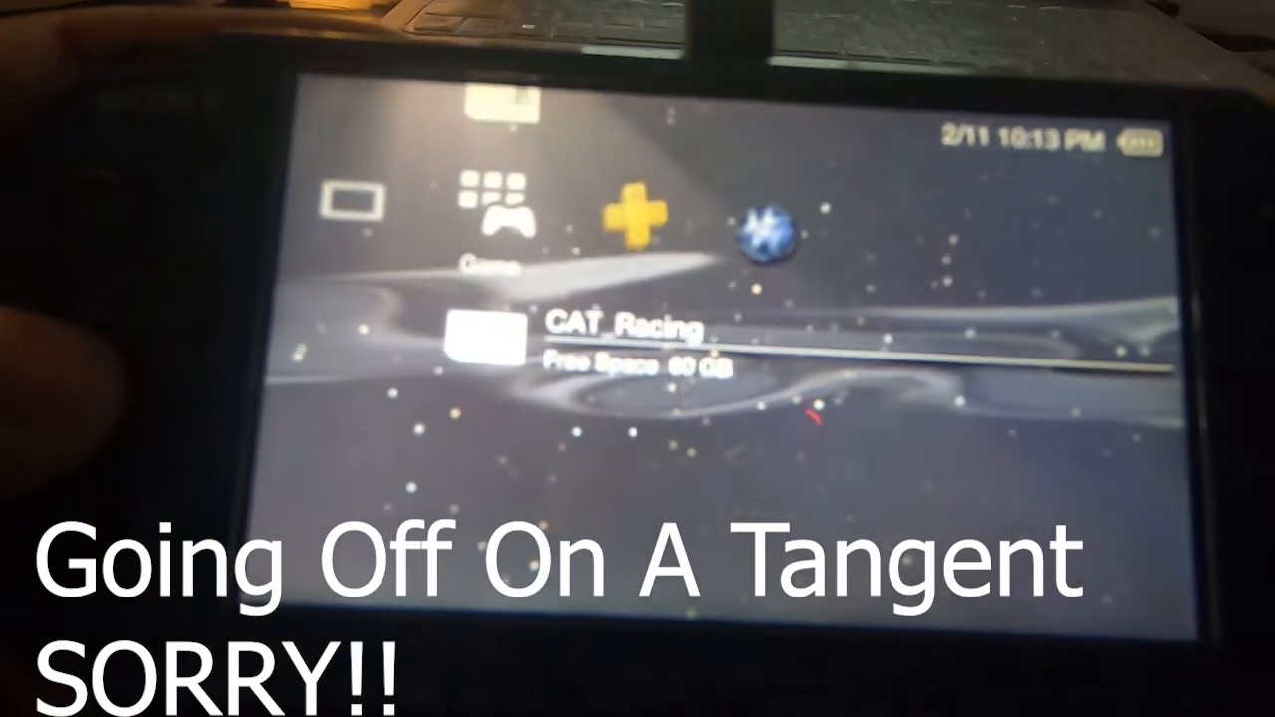
Browse the CAT_Racing folder and open the CAT_Utility folder.
key("Return")
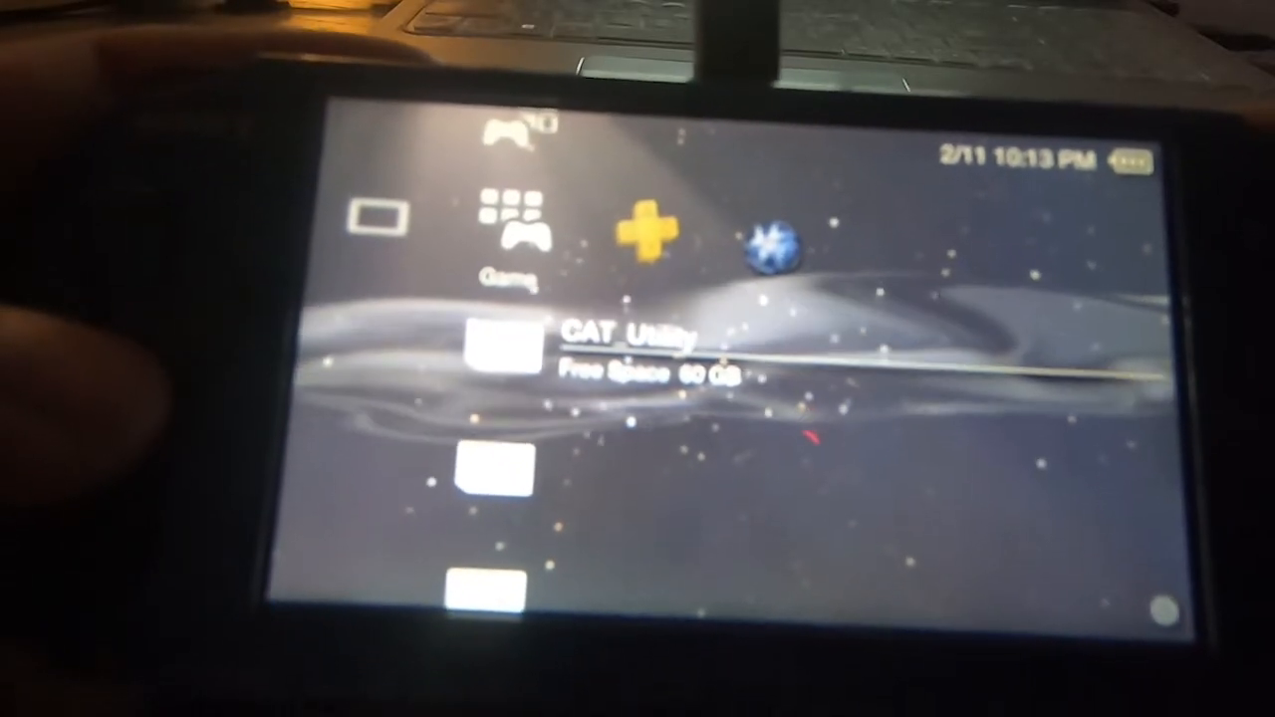
key("Return")
key("Down")
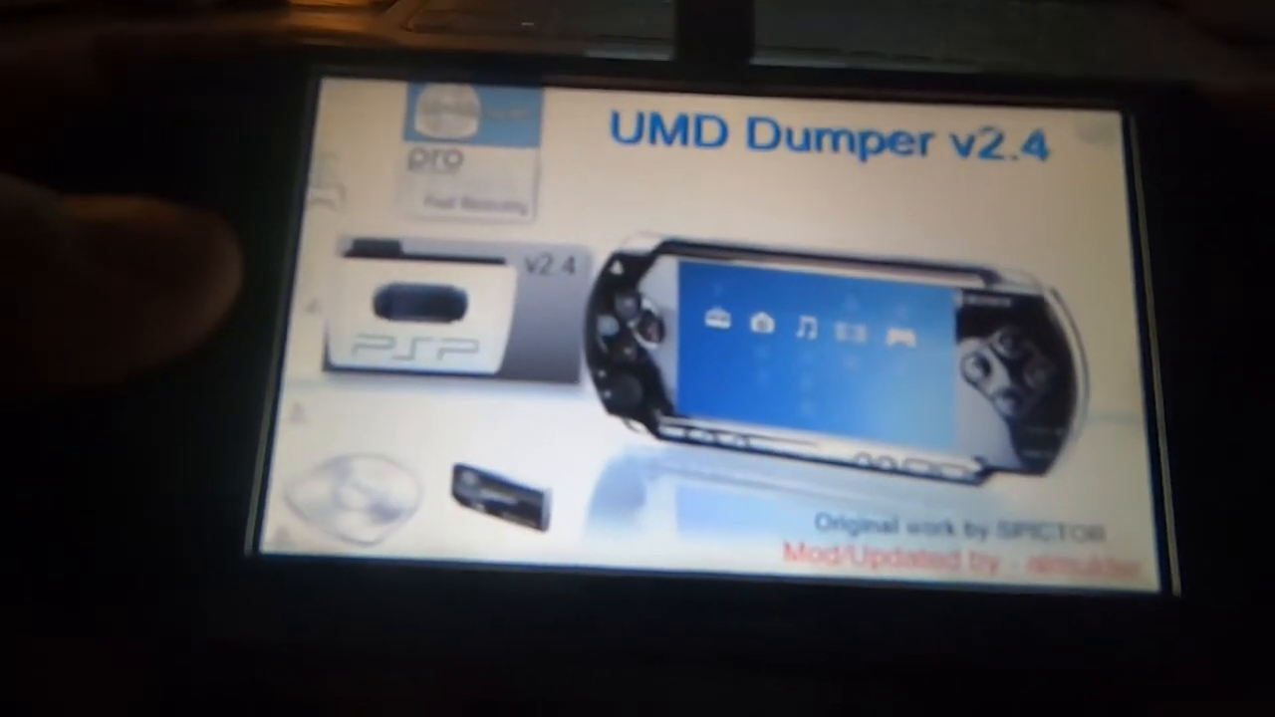
Scroll through UMDumper and pro Fast Recovery in CAT_Utility, settling on UMDumper.
key("Up")
key("Up")
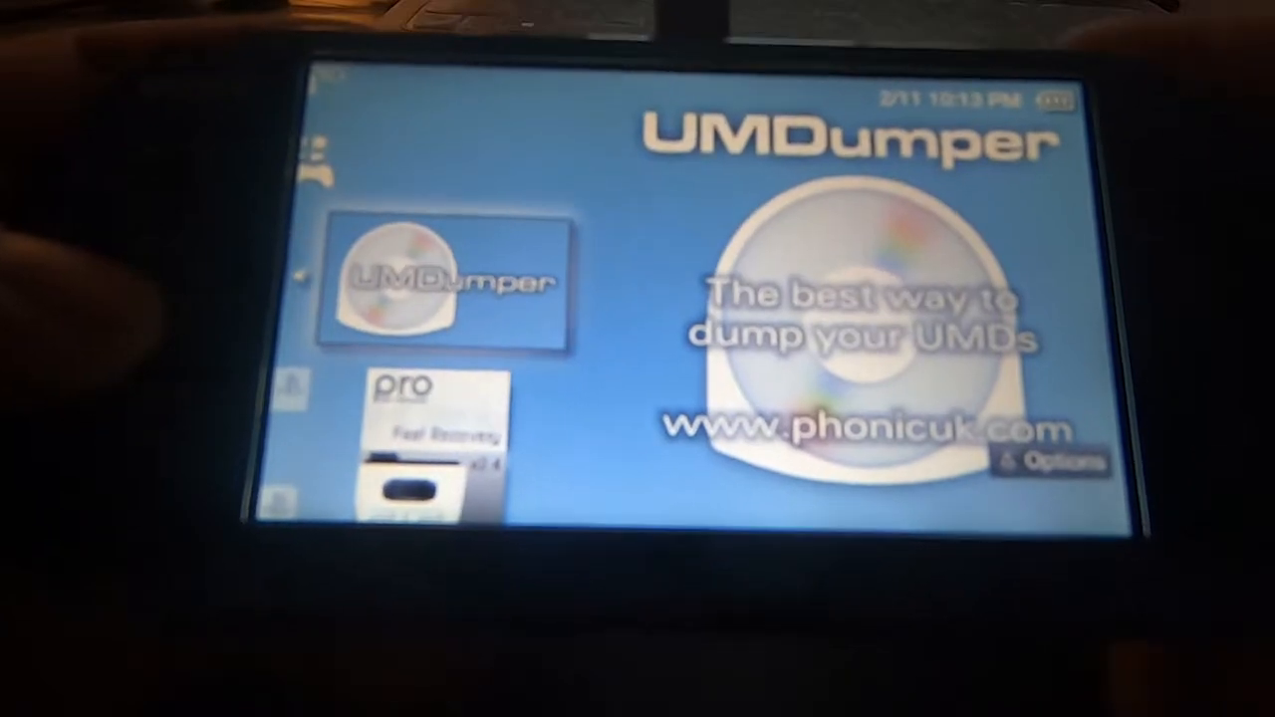
key("Down")
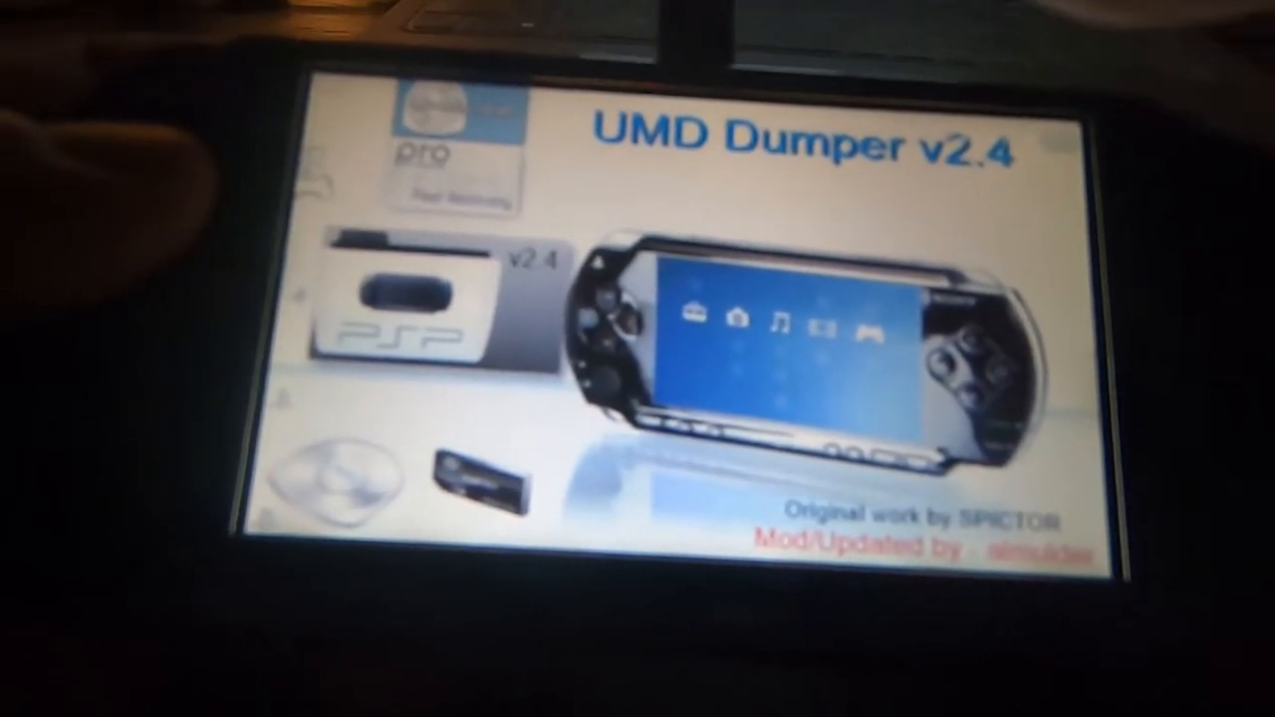
key("Up")
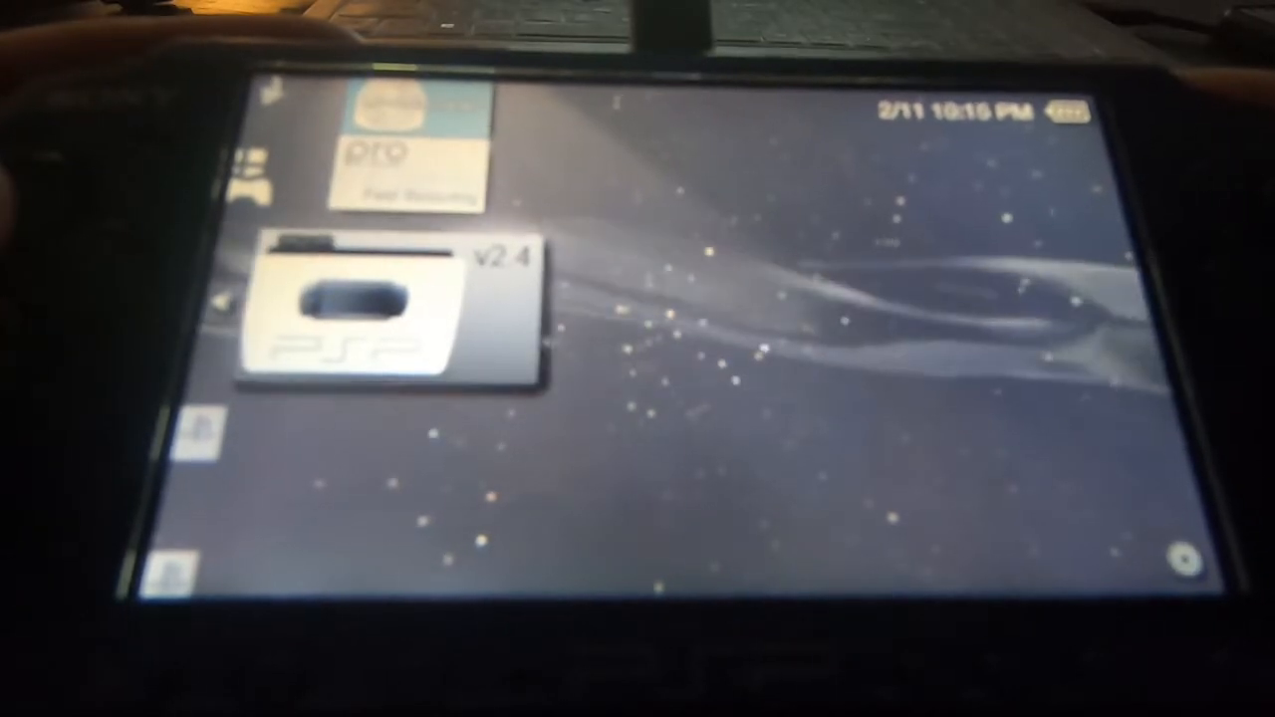
key("Return")
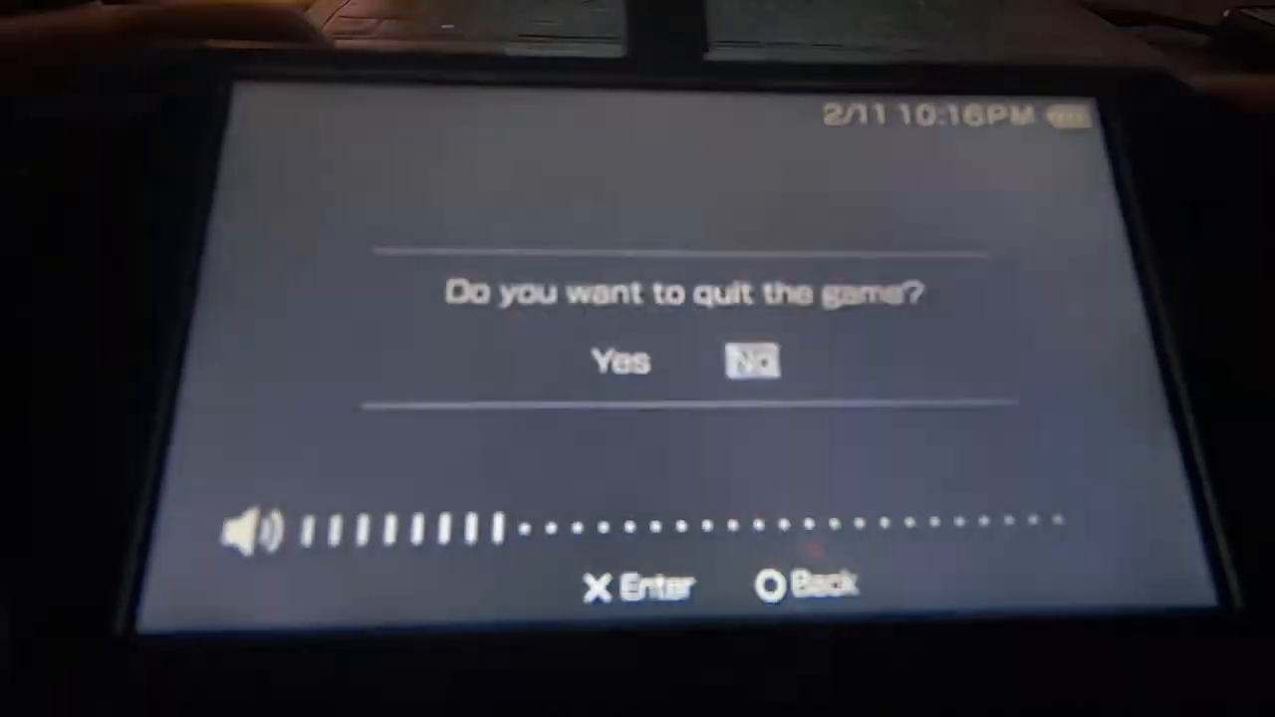
key("Left")
key("Return")
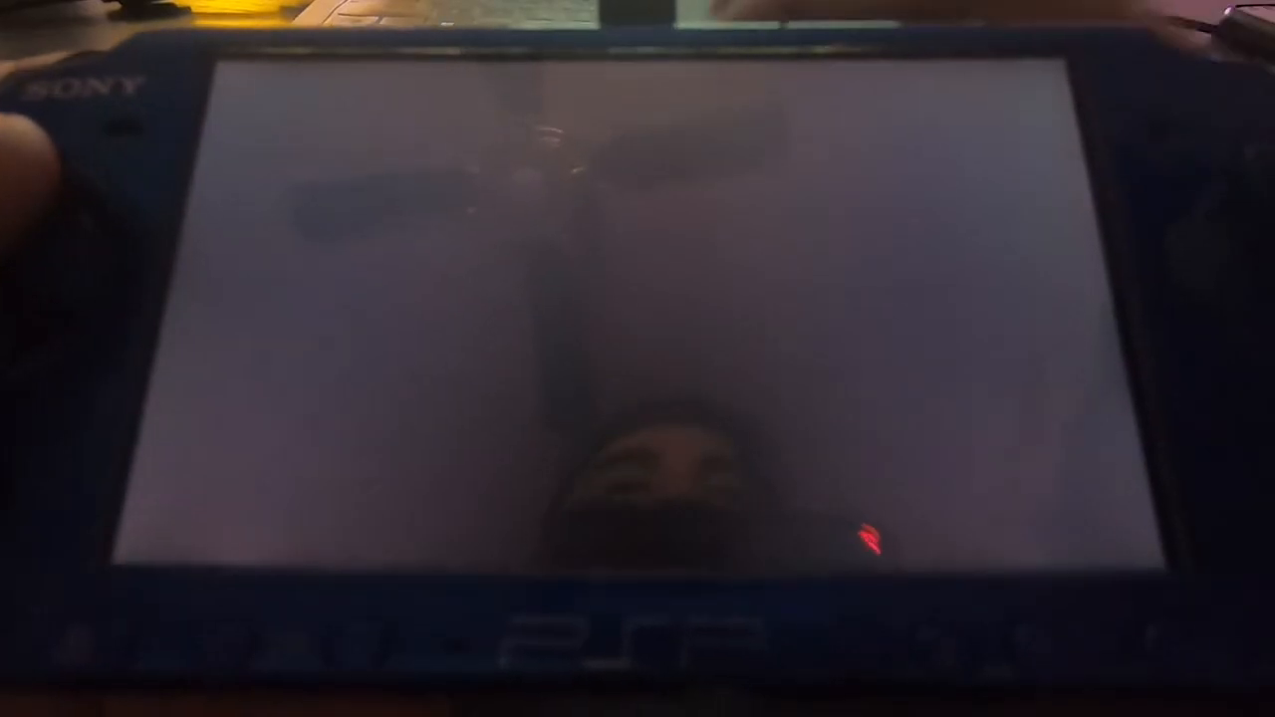
Move through the Settings column and open System Settings.
key("Down")
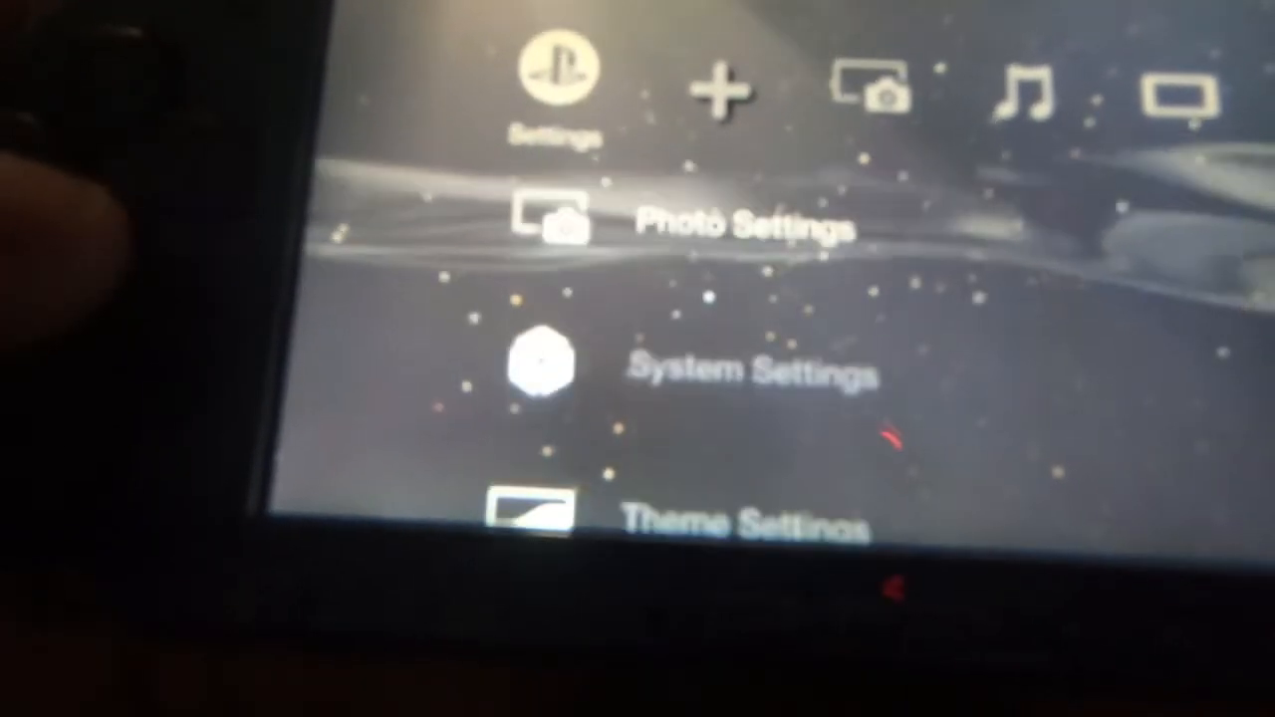
key("Up")
key("Down")
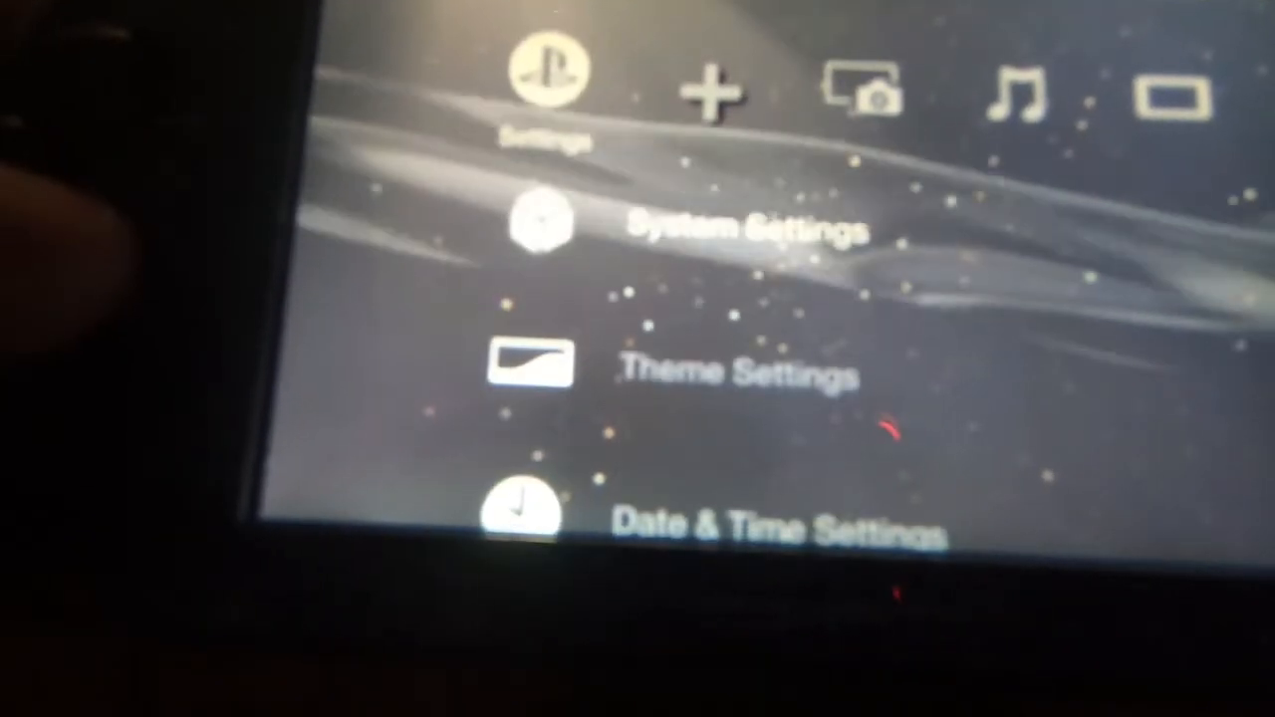
key("Return")
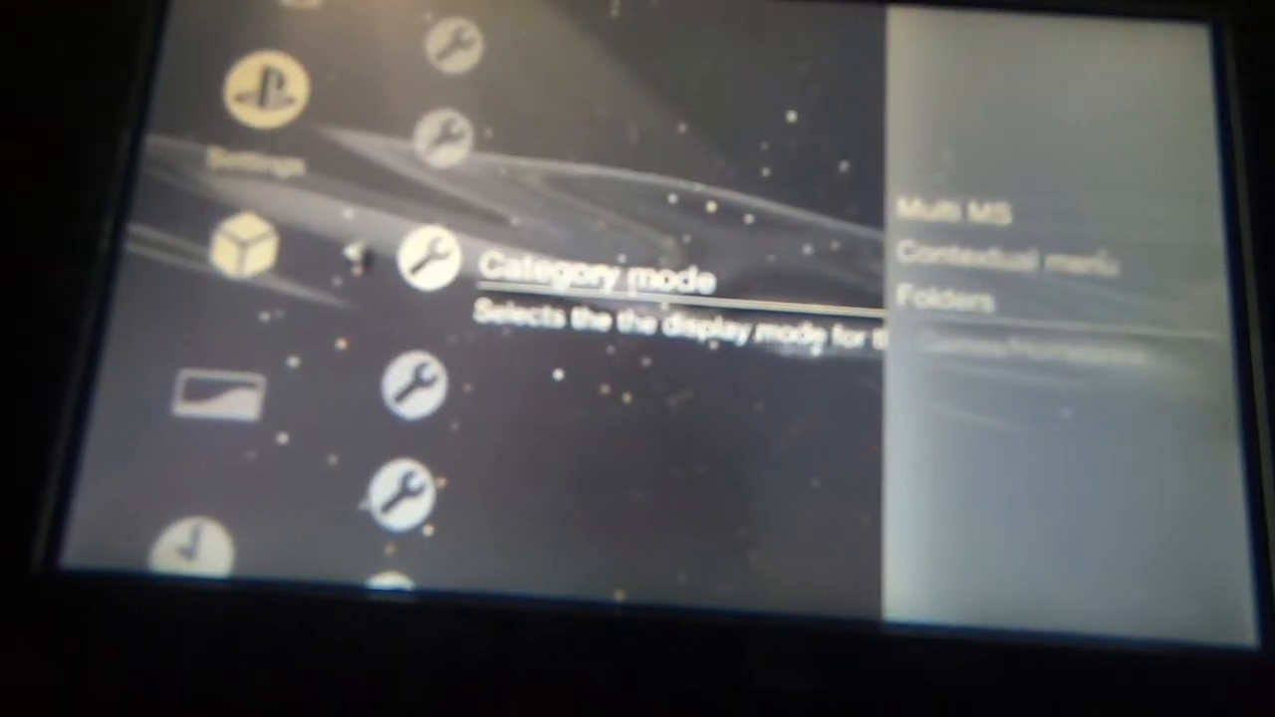
Keep Multi MS category mode, set Category prefix to None, and exit System Settings.
key("Return")
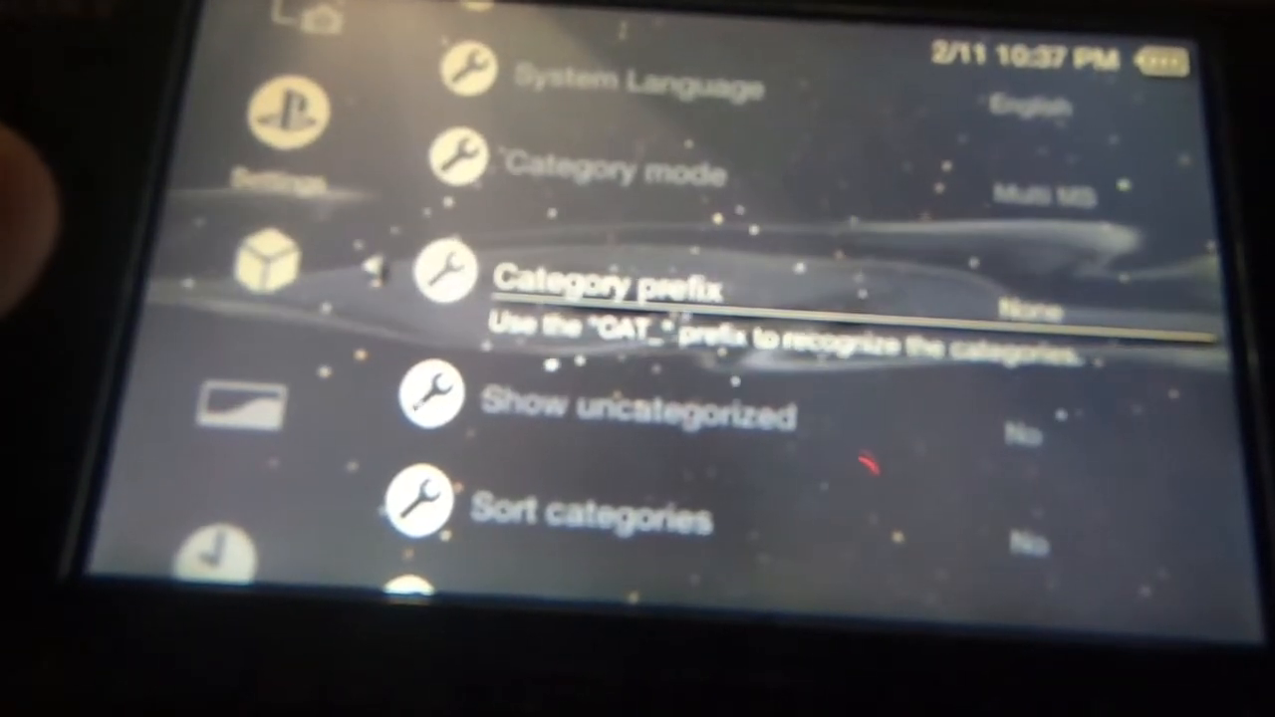
key("Return")
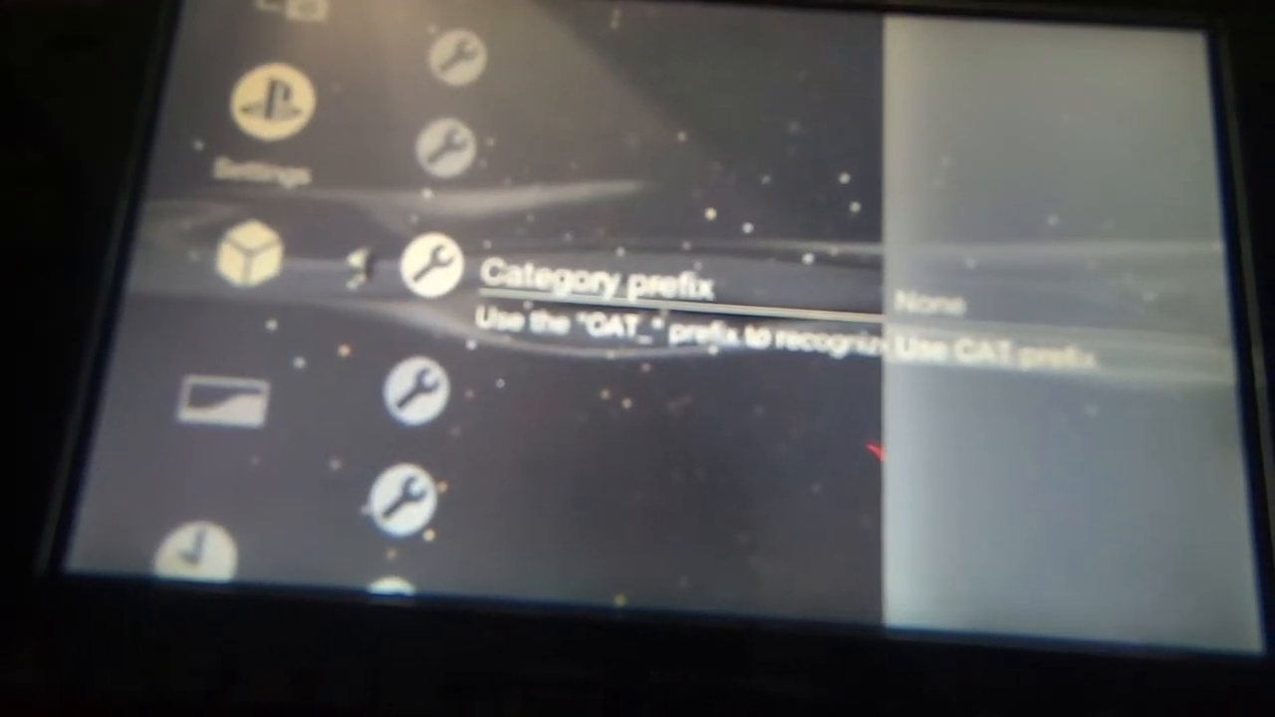
key("Return")
key("Escape")
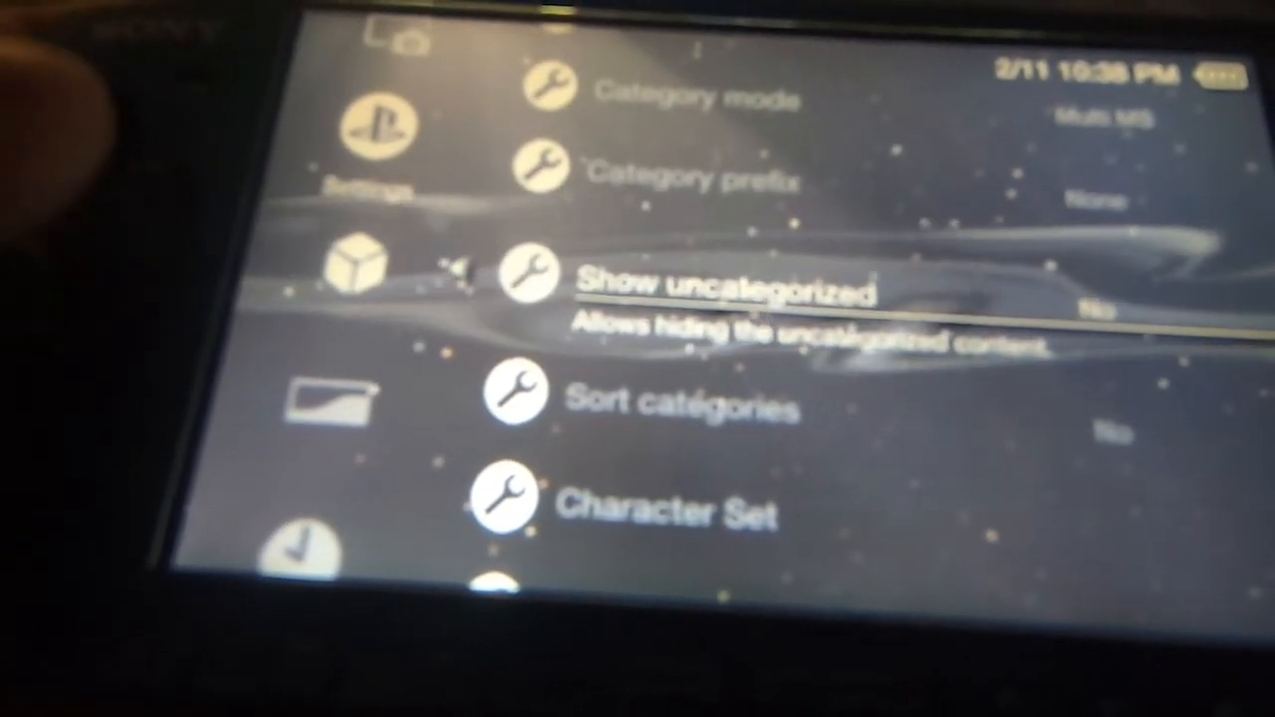
Move through Category mode, Category prefix and Show uncategorized down to the Sort categories setting.
key("Up")
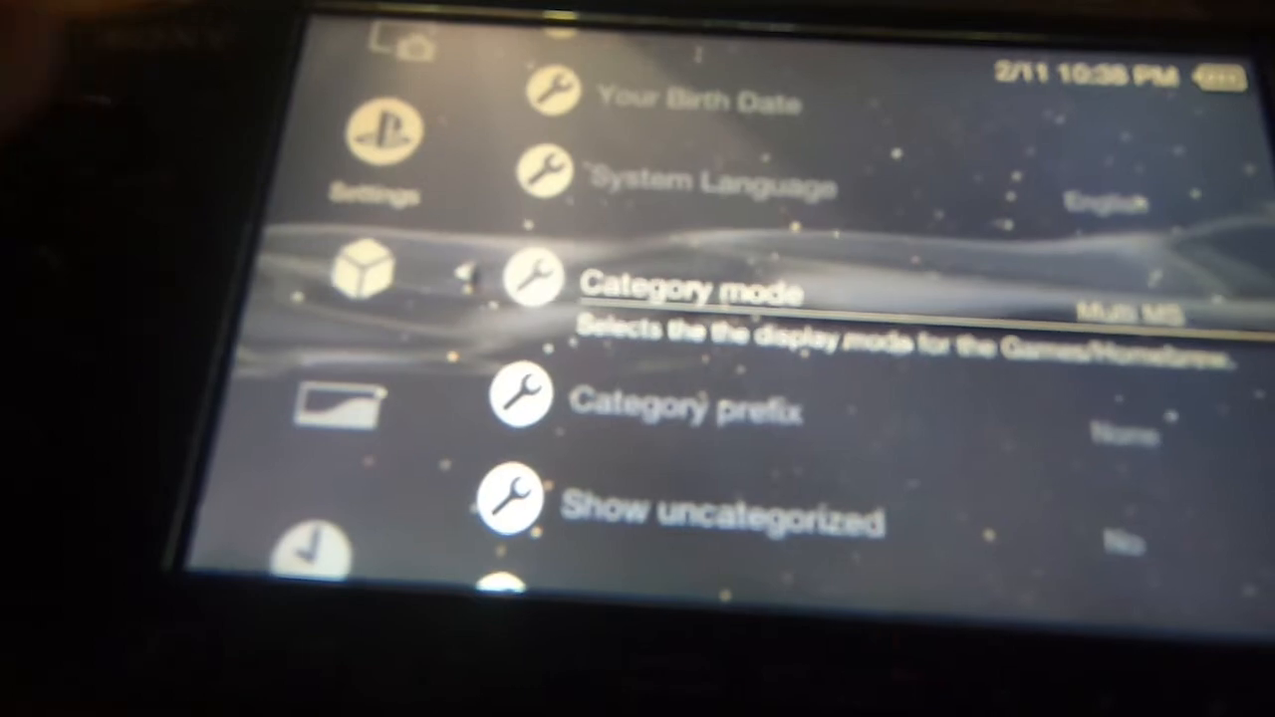
key("Up")
key("Up")
key("Up")
key("Down")
key("Down")
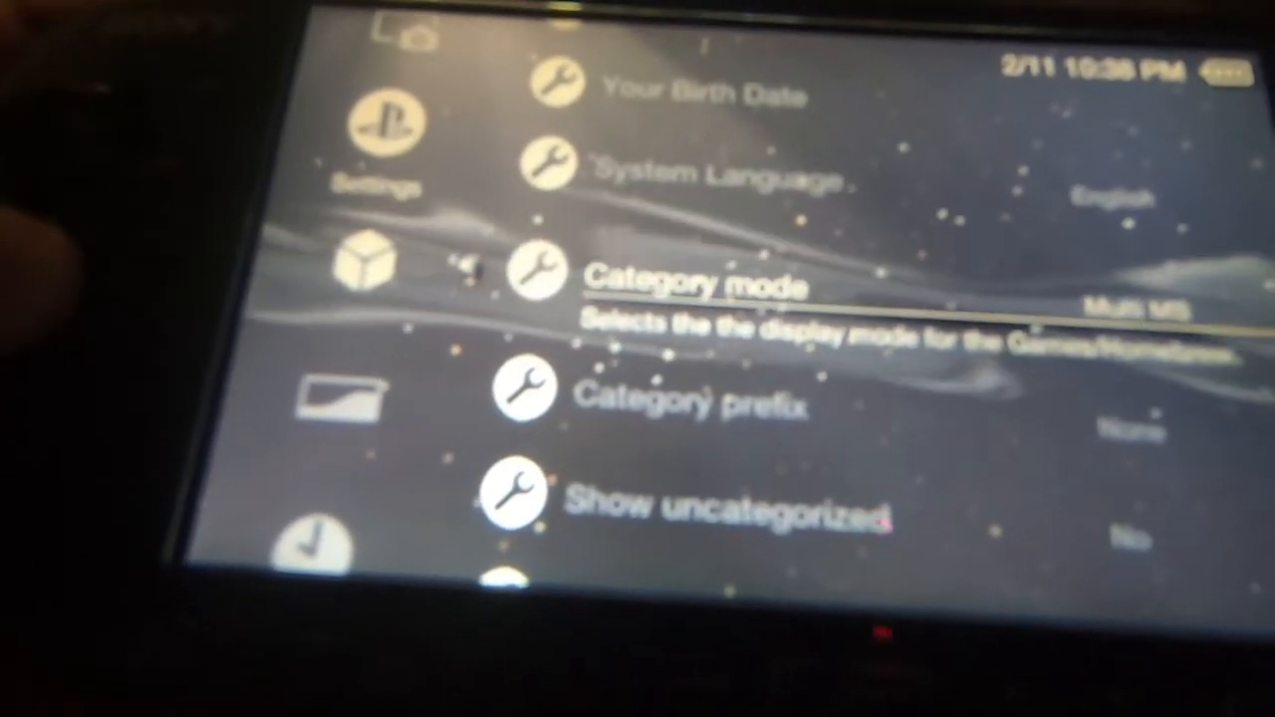
key("Down")
key("Down")
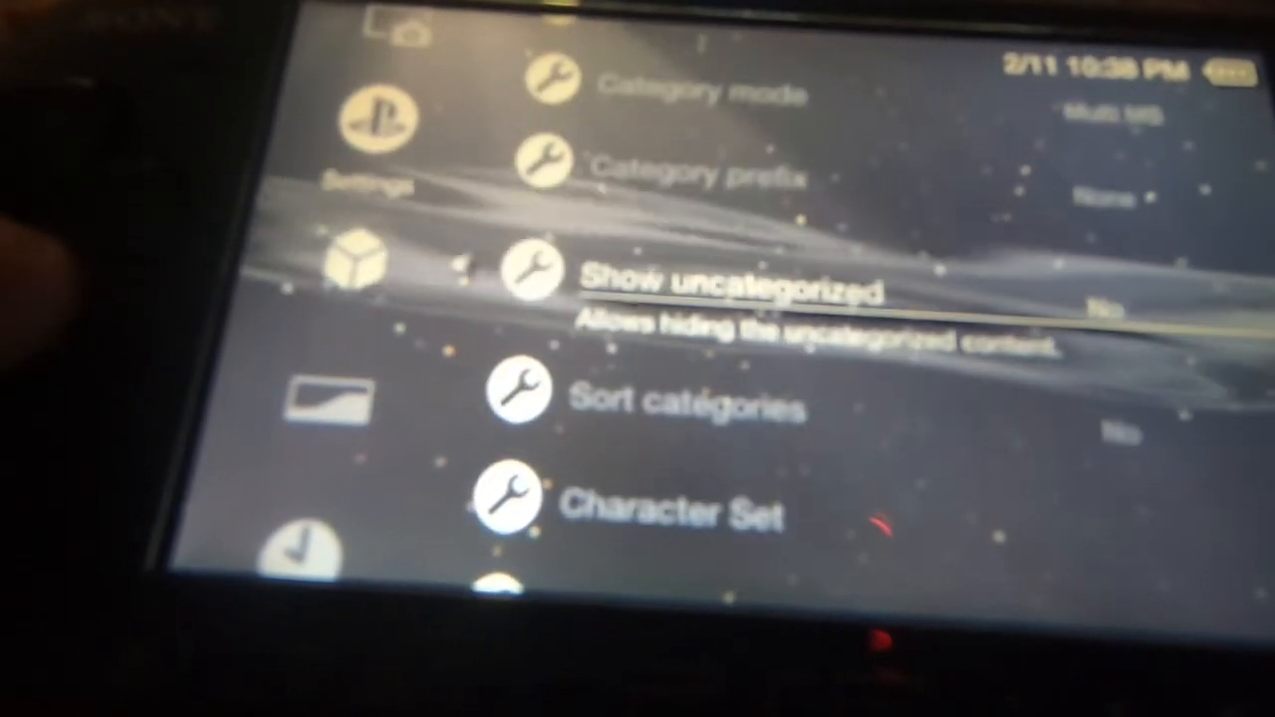
key("Down")
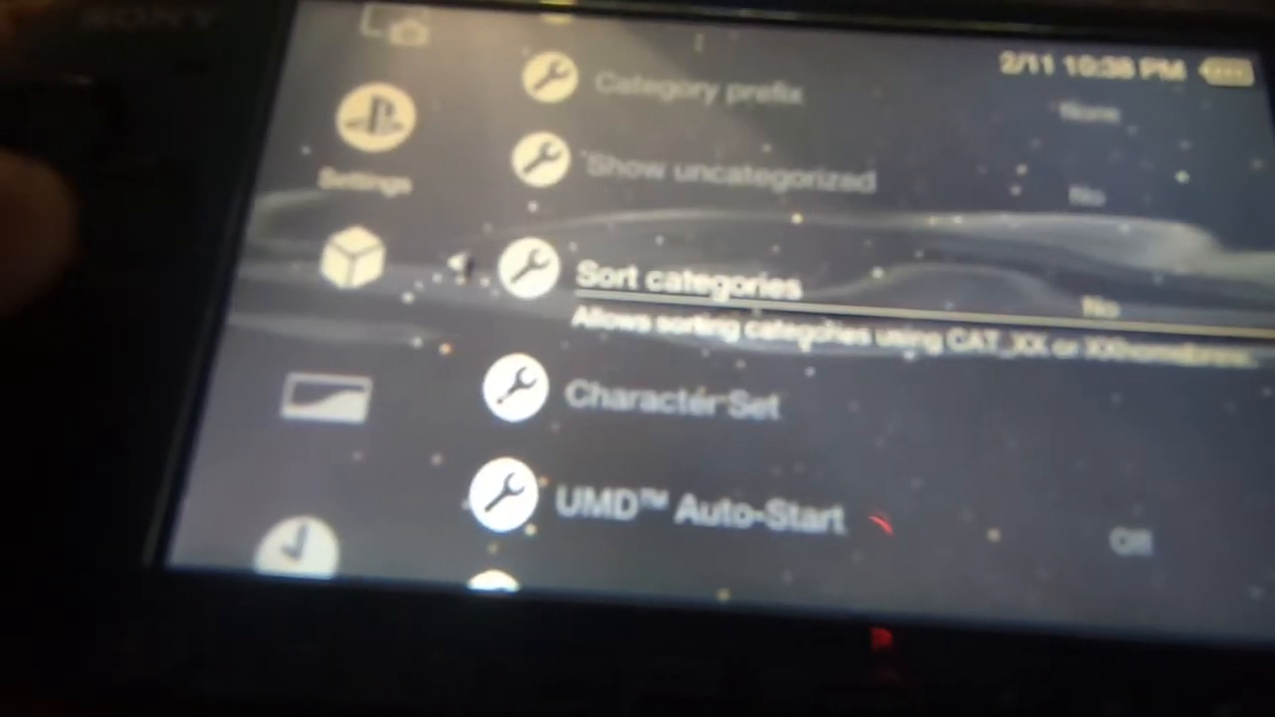
Bring up the No/Yes choices for Sort categories, currently set to No.
key("Up")
key("Down")
key("Right")
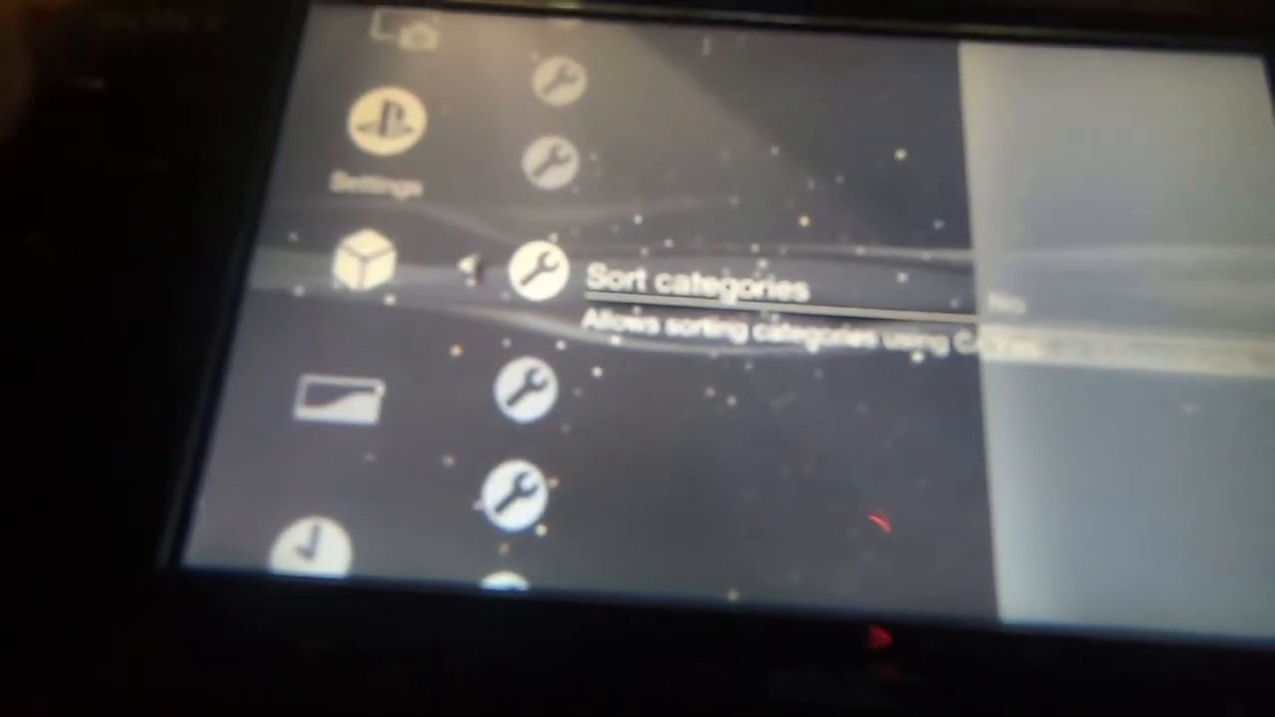
Browse the Yes and No choices, then close them keeping Sort categories at No.
key("Up")
key("Return")
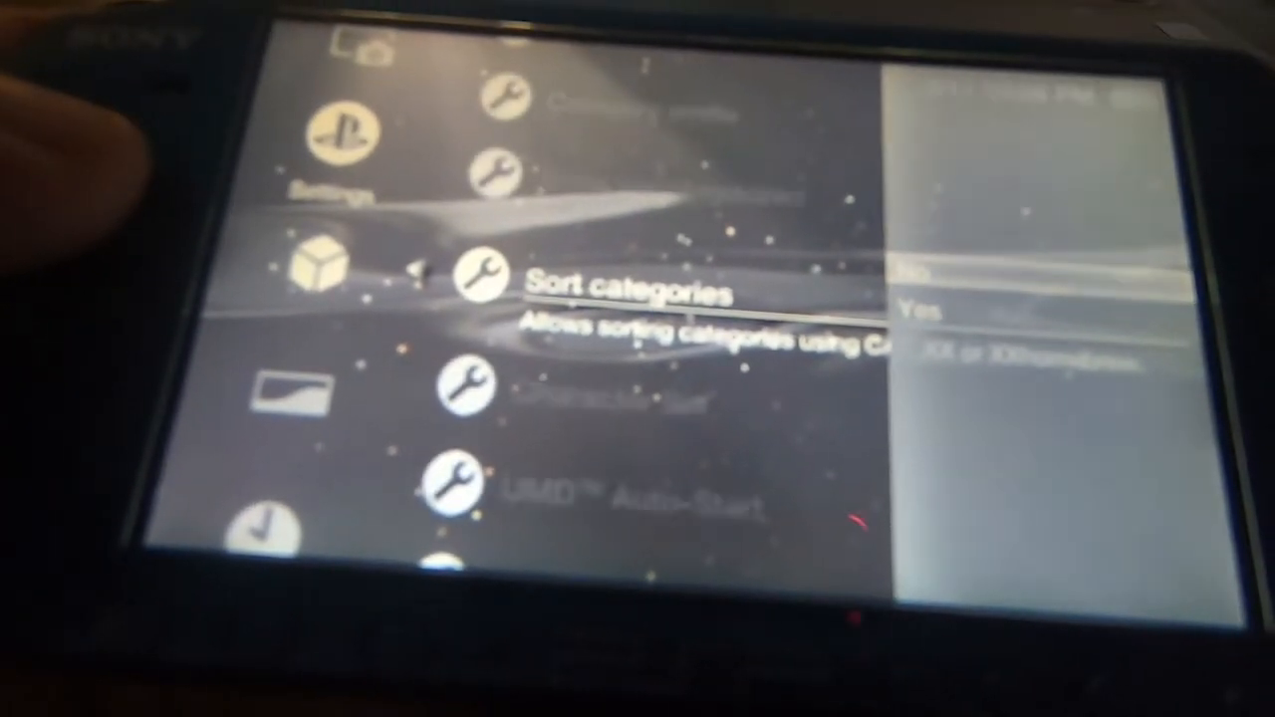
key("Return")
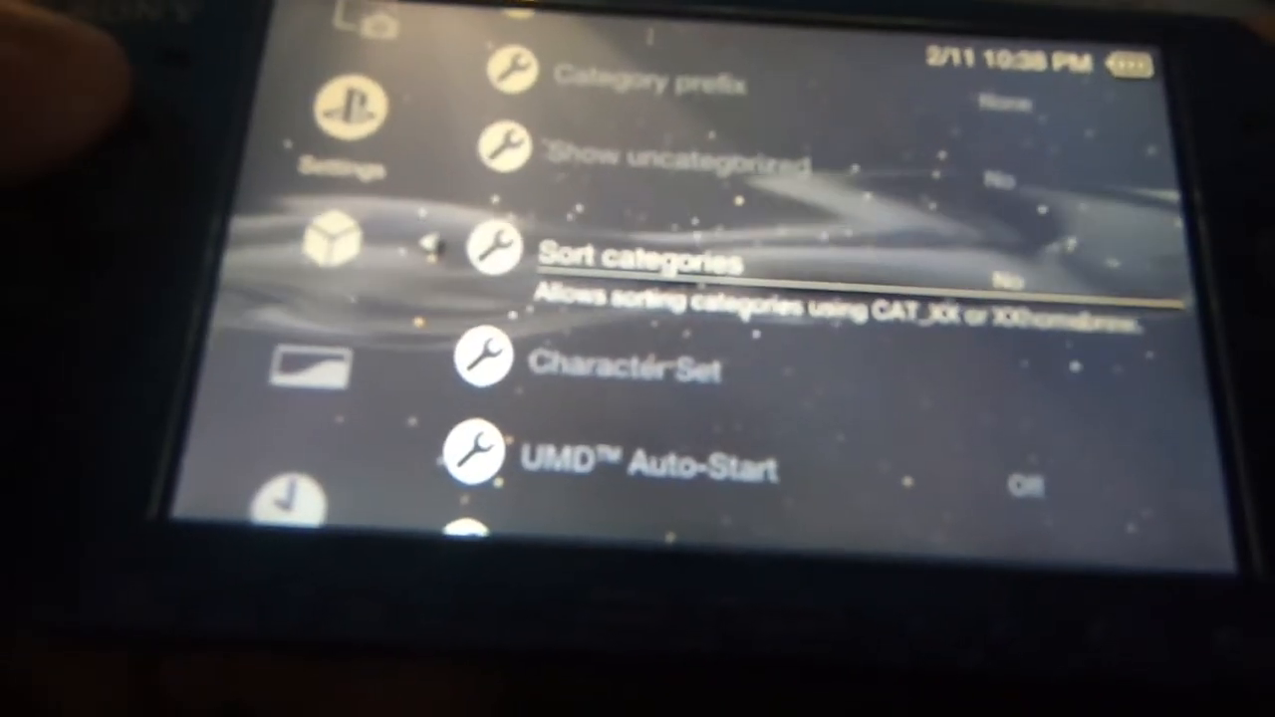
Move back up past Show uncategorized to the Category prefix setting, still reading None.
key("Up")
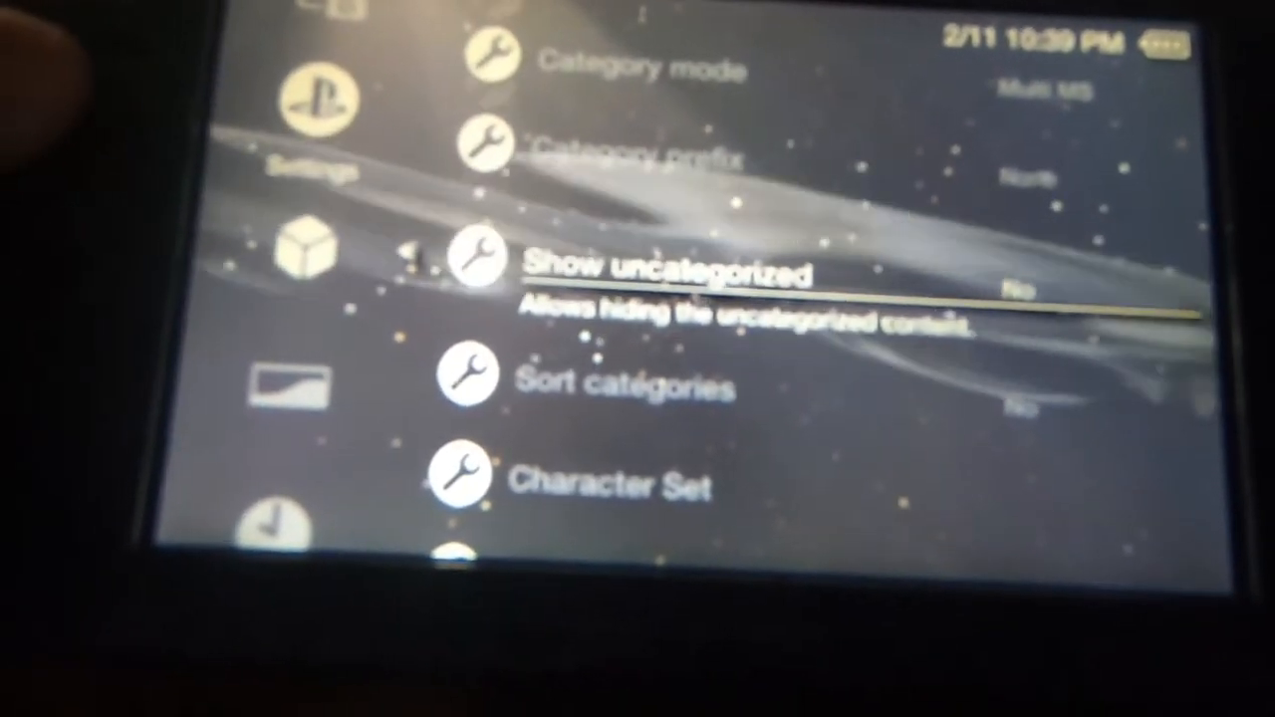
key("Up")
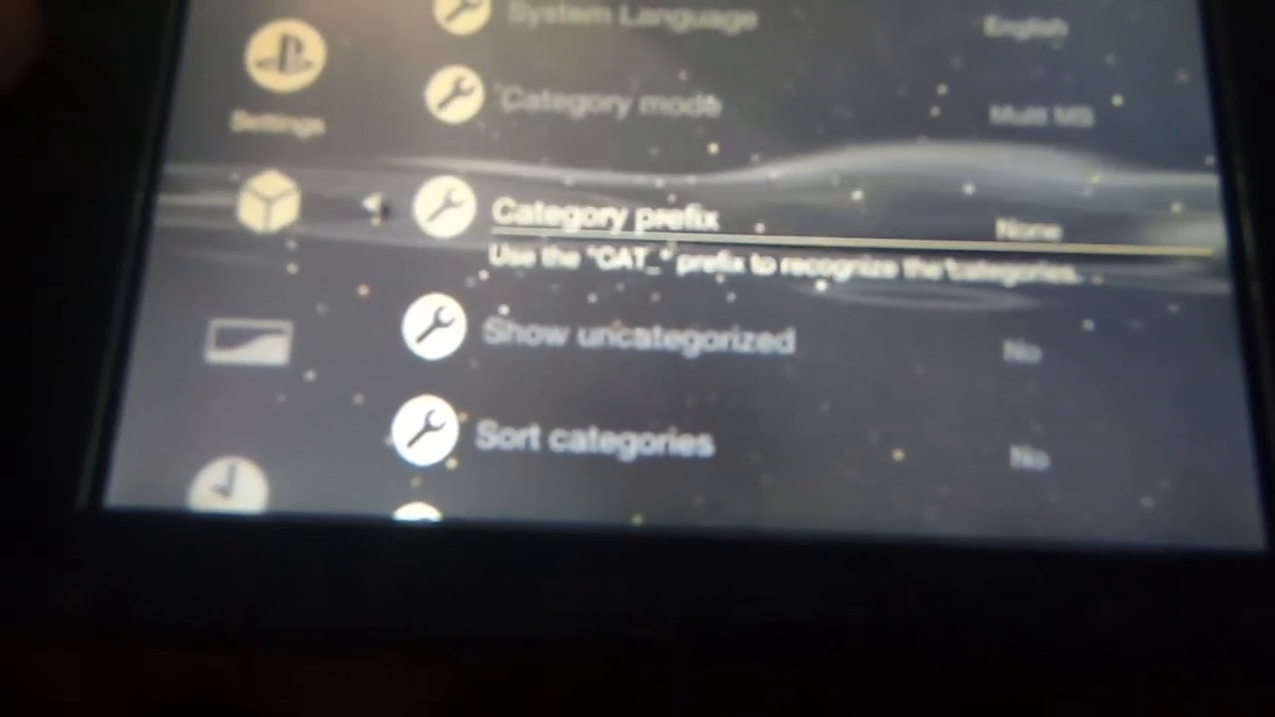